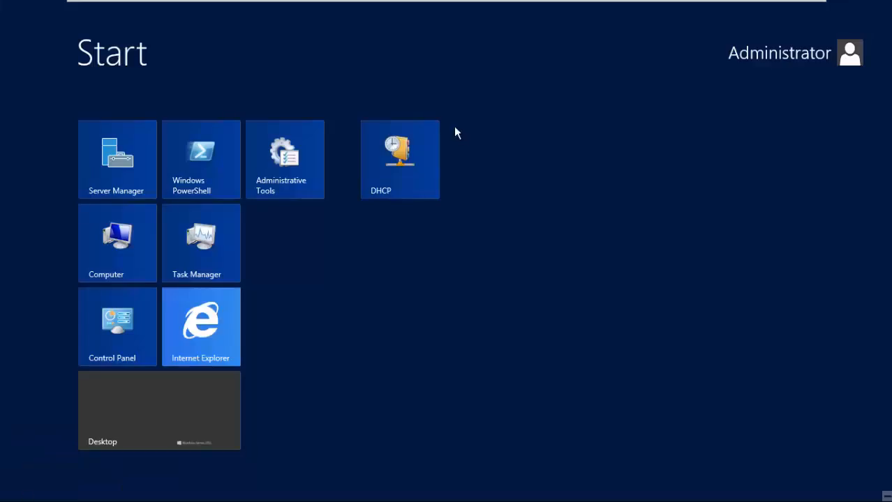
# Step: Open the DHCP console maximized and review the scope options of Scope 1 under IPv4
pyautogui.click(409, 176)
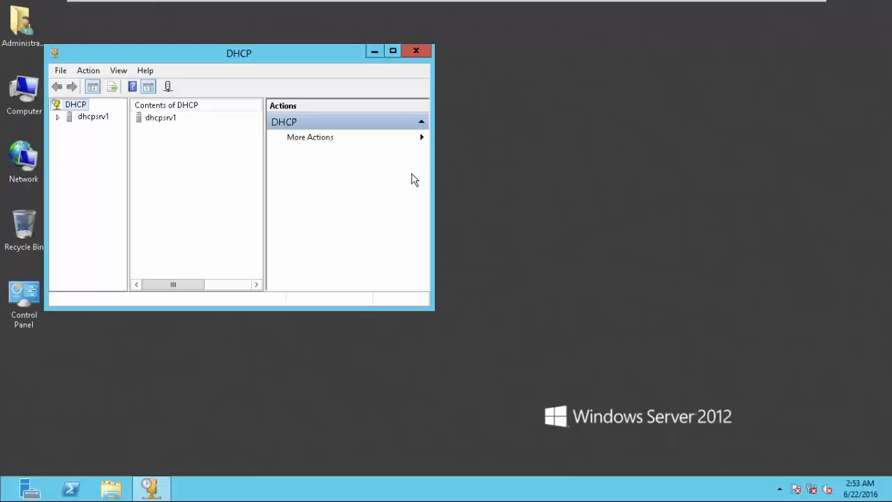
pyautogui.click(393, 51)
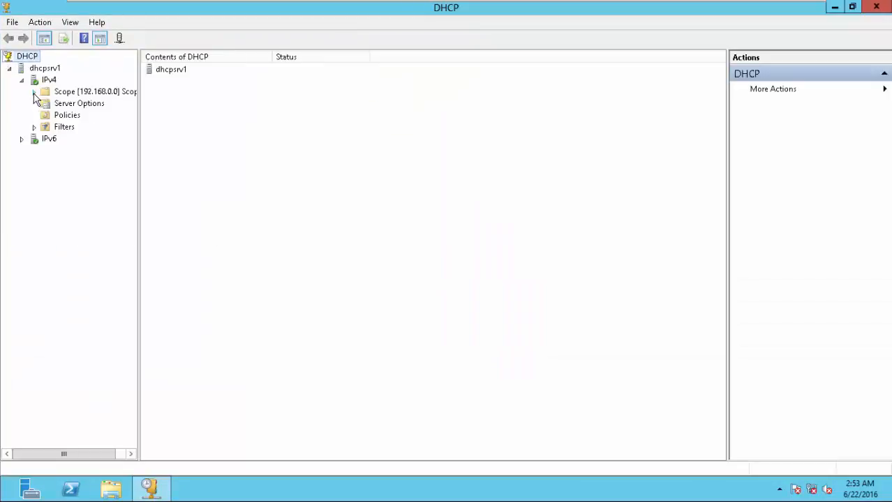
pyautogui.click(34, 92)
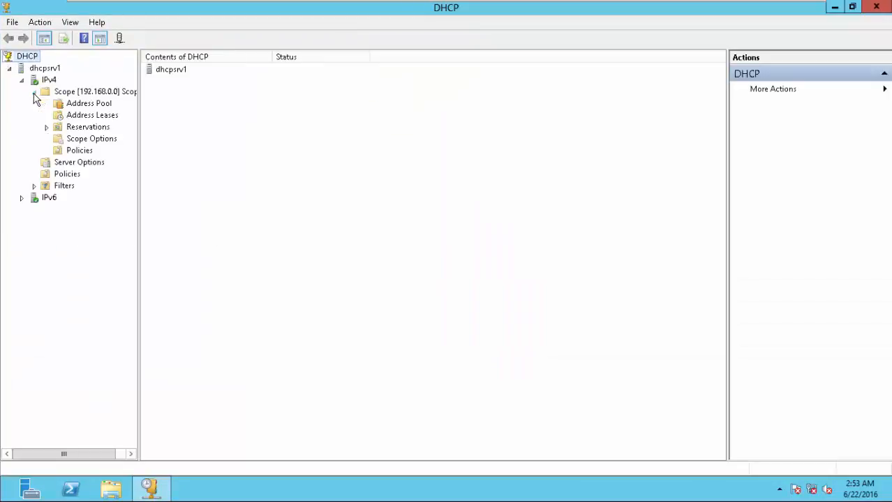
pyautogui.click(103, 96)
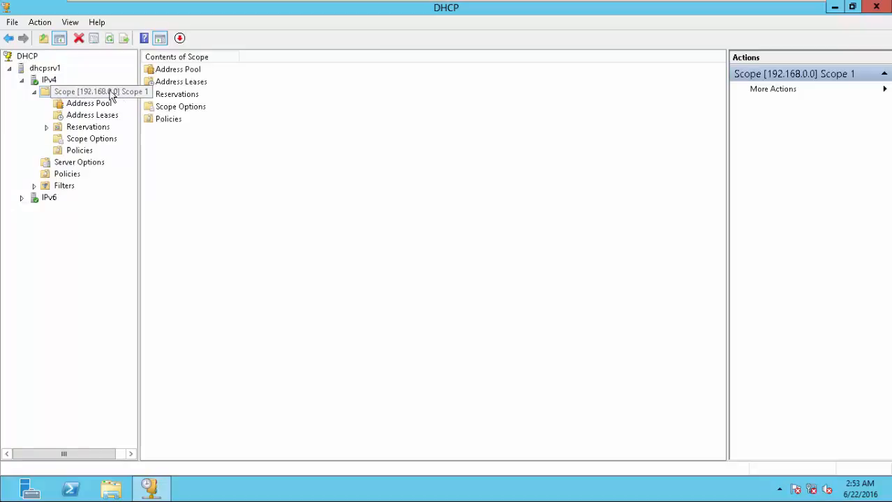
pyautogui.click(84, 140)
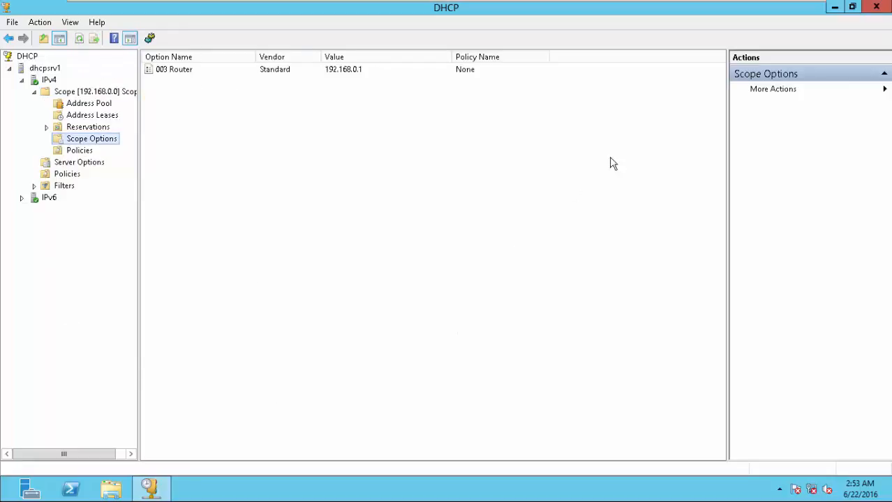
pyautogui.moveTo(891, 501)
# Step: Start a new IPv4 scope on dhcpsrv1 and name it "Scope 2"
pyautogui.rightClick(47, 82)
pyautogui.rightClick(40, 79)
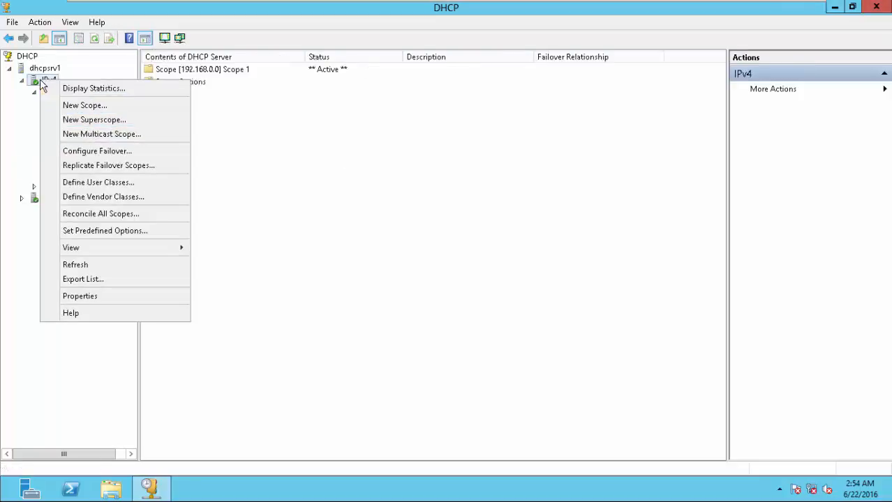
pyautogui.click(93, 109)
pyautogui.click(528, 360)
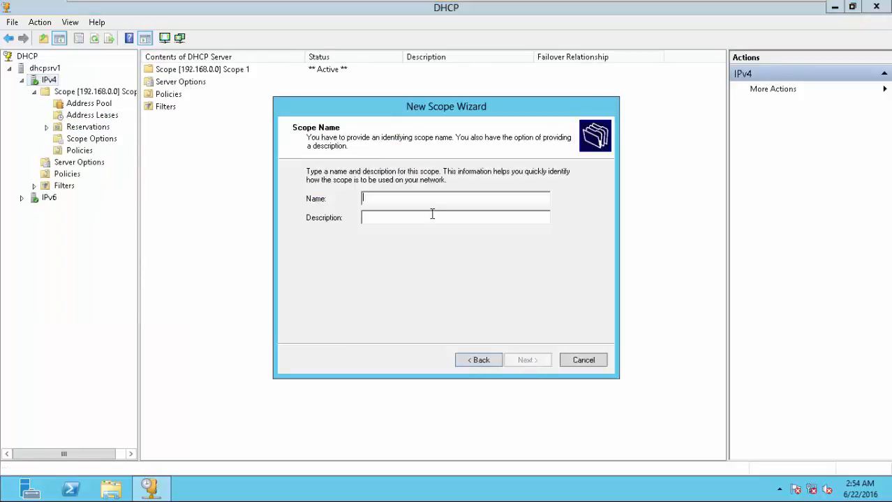
pyautogui.write('S')
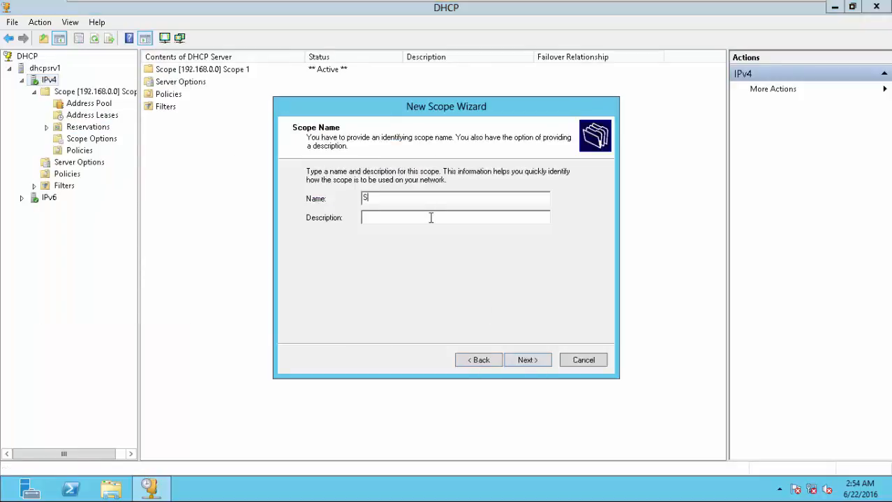
pyautogui.write('cope 2')
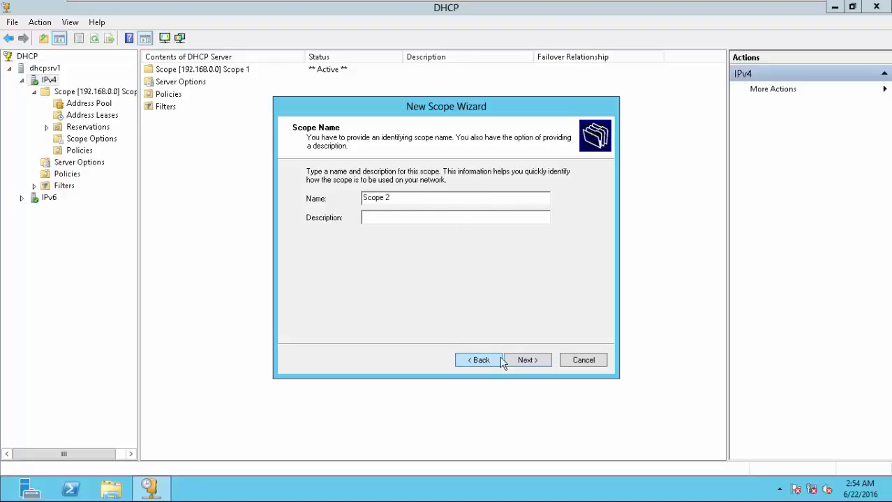
pyautogui.click(527, 360)
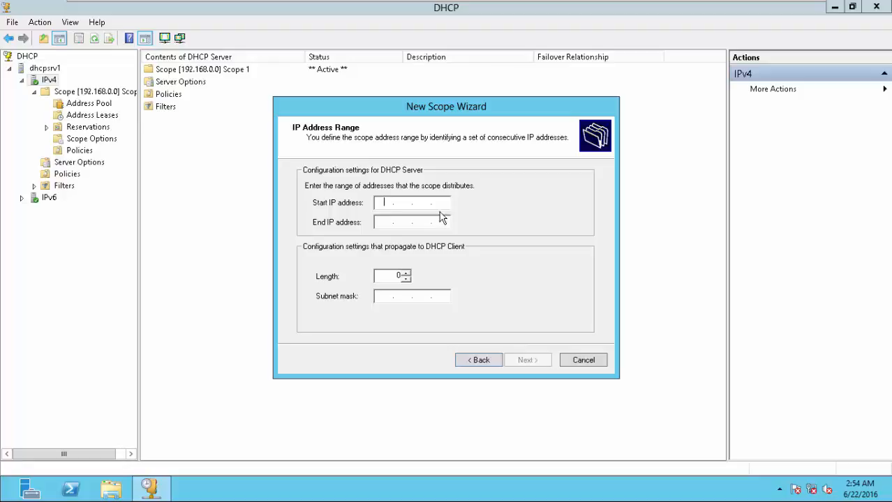
# Step: Set the new scope's address range from 192.168.1.1 to 192.168.1.20
pyautogui.write('192.168.1.1')
pyautogui.press('Tab')
pyautogui.write('1')
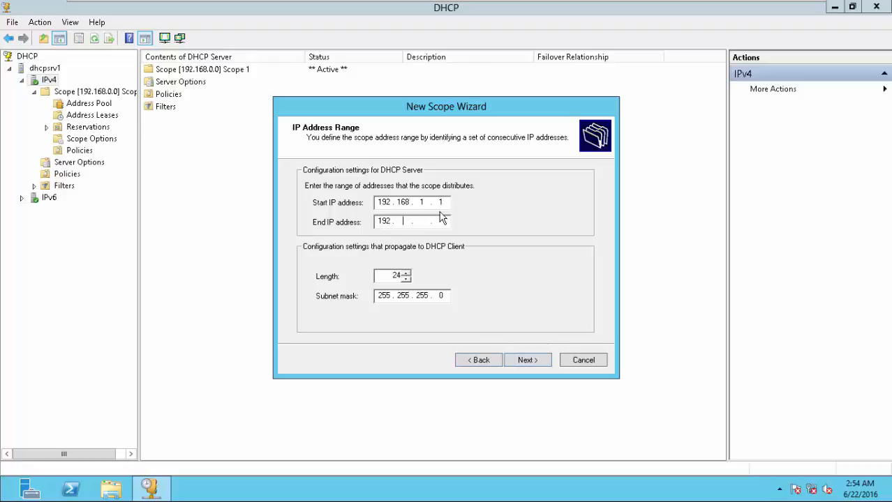
pyautogui.write('92 . 168 . 1 . 20')
pyautogui.click(534, 364)
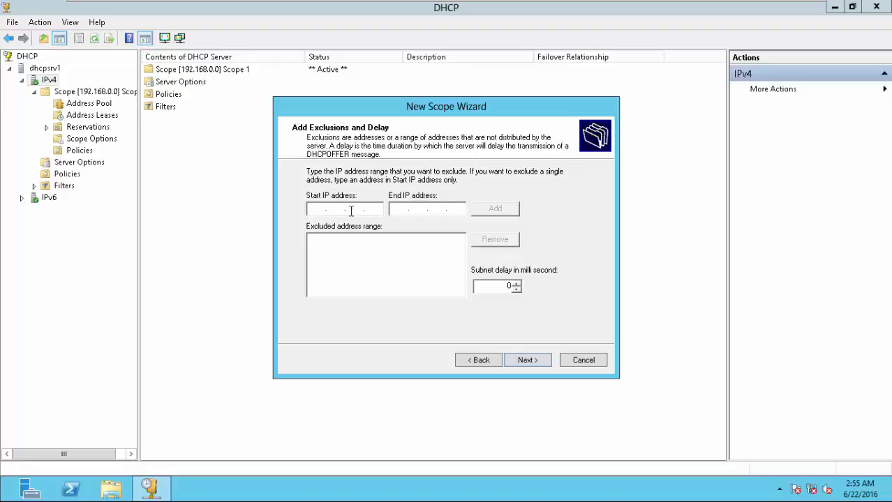
# Step: Exclude the address 192.168.1.1 from distribution and accept the default lease duration
pyautogui.write('192.168.1.1')
pyautogui.click(488, 211)
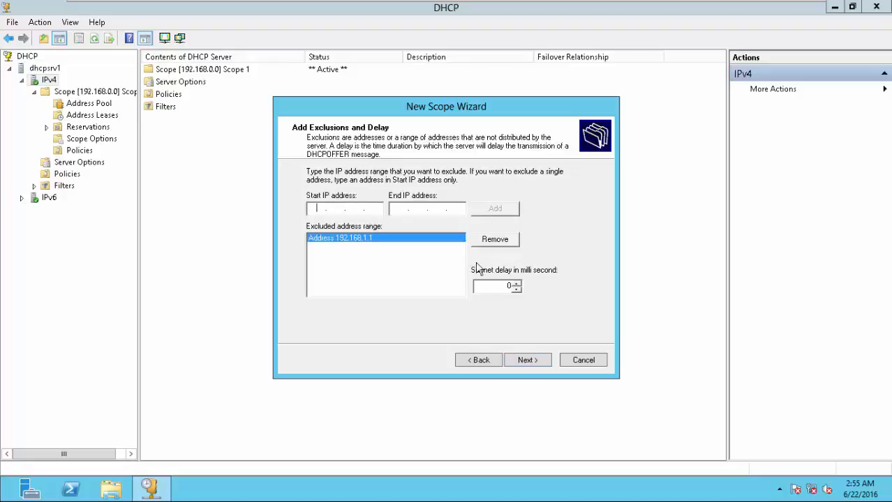
pyautogui.click(525, 362)
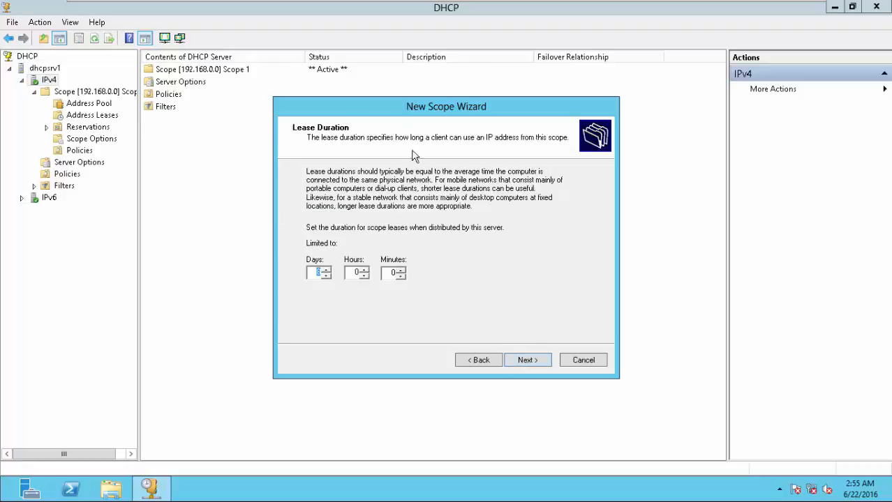
pyautogui.click(529, 360)
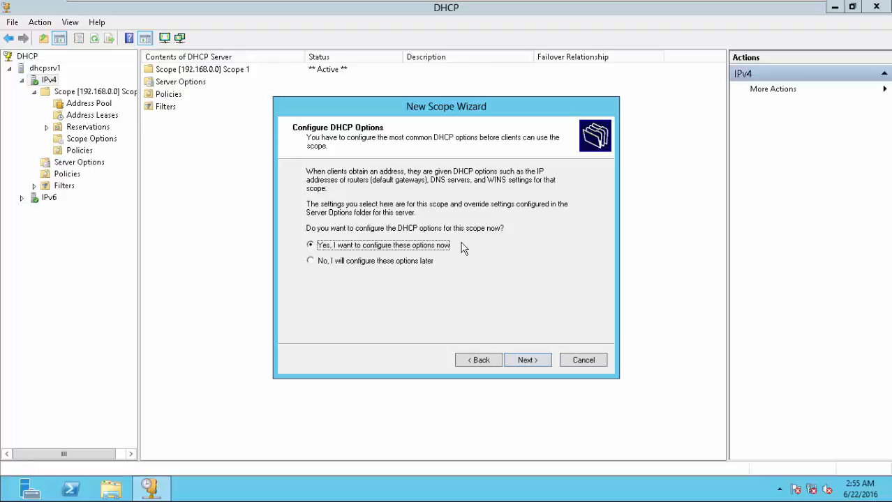
# Step: Choose to configure the DHCP options now and add 192.168.1.1 as the scope's router (default gateway)
pyautogui.click(534, 359)
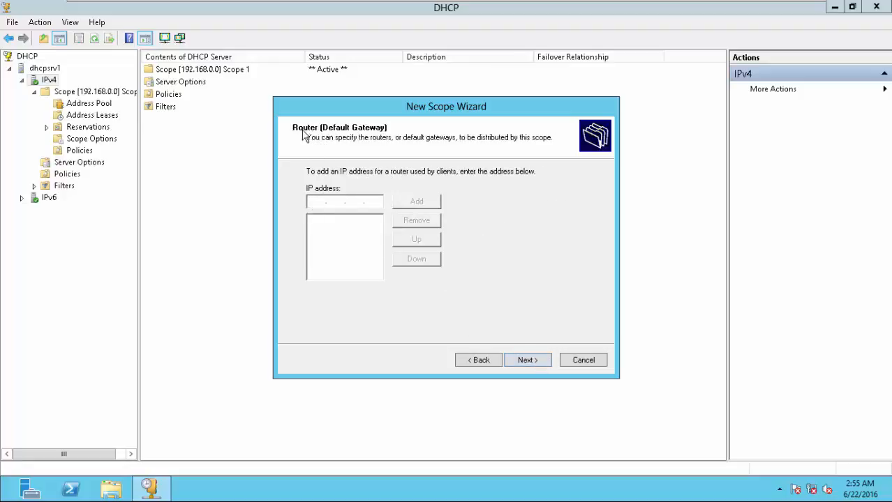
pyautogui.click(314, 202)
pyautogui.write('192.168.1.1')
pyautogui.click(422, 202)
pyautogui.click(527, 361)
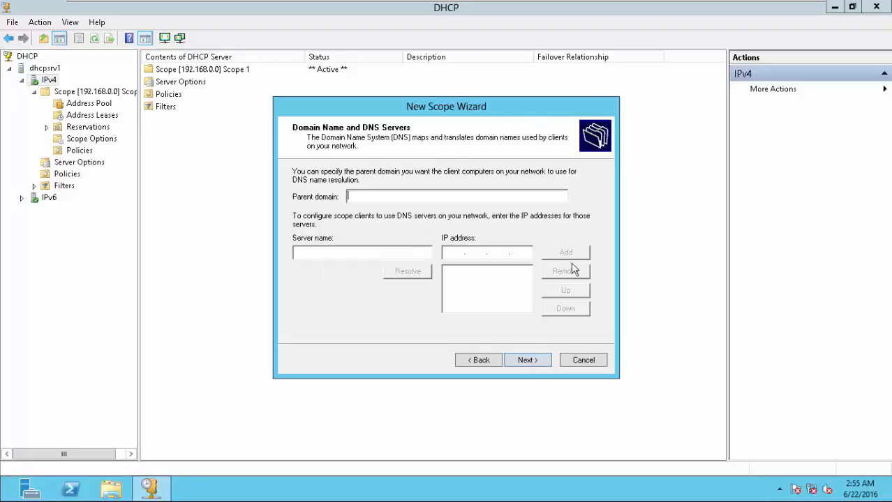
# Step: Leave the DNS and WINS server settings empty, activate the scope now and finish the wizard
pyautogui.click(528, 360)
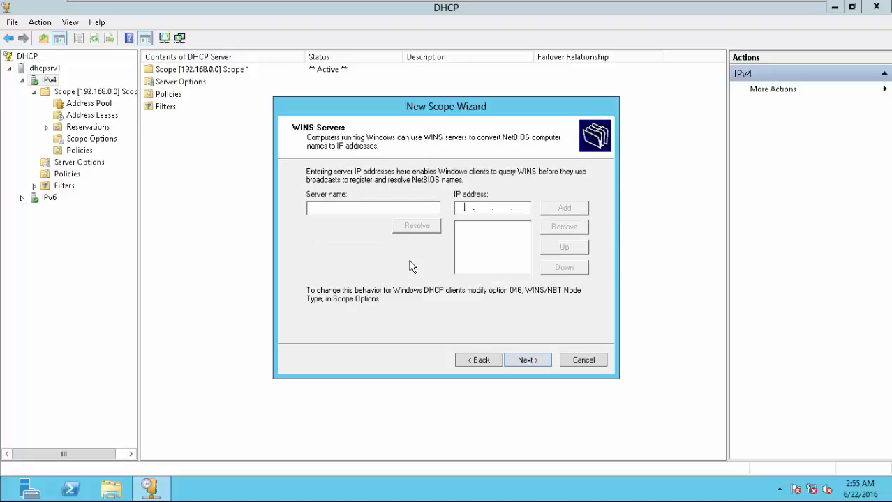
pyautogui.click(528, 360)
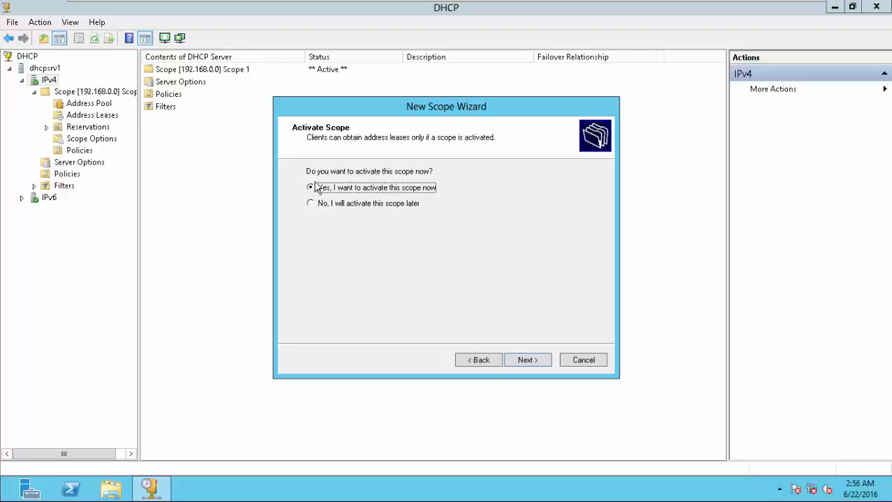
pyautogui.click(528, 361)
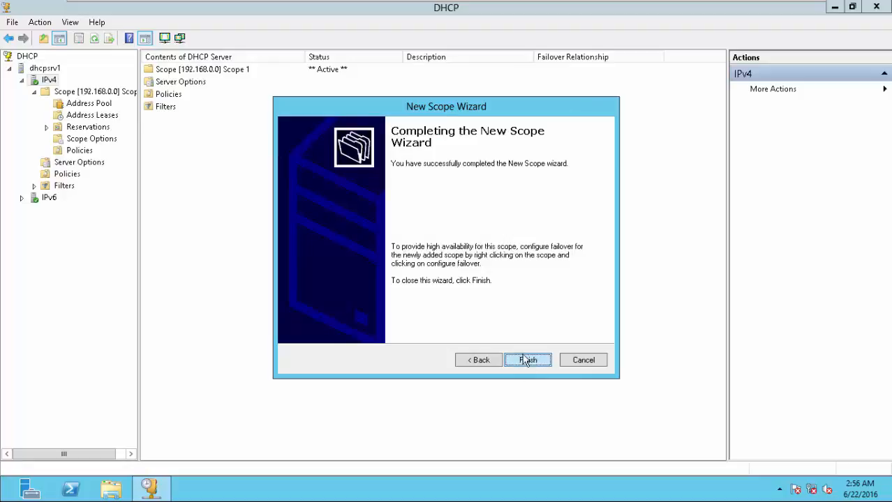
pyautogui.click(534, 364)
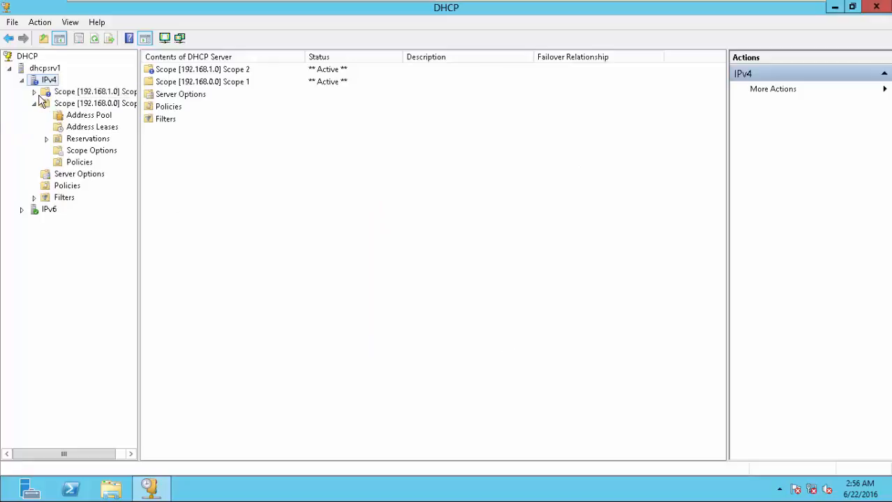
# Step: Review the address pool and address leases of Scope 2, and close the DHCP console
pyautogui.click(33, 92)
pyautogui.click(82, 92)
pyautogui.click(85, 105)
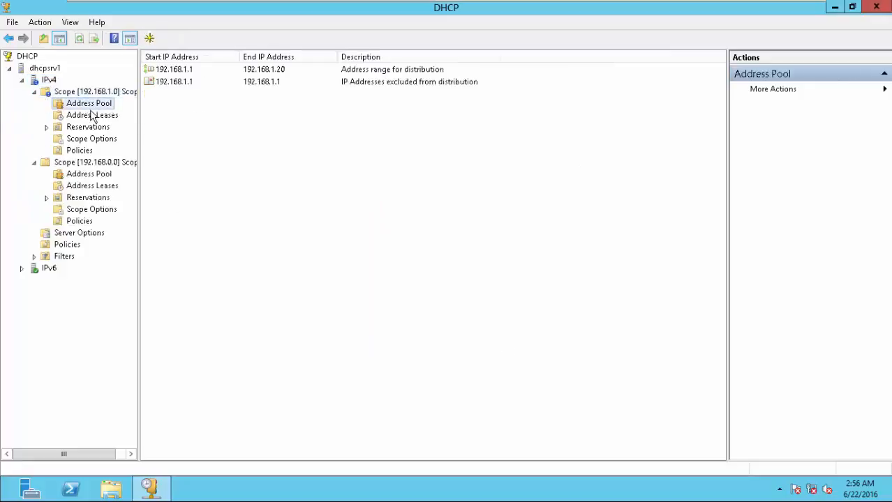
pyautogui.click(96, 115)
pyautogui.click(98, 106)
pyautogui.moveTo(891, 1)
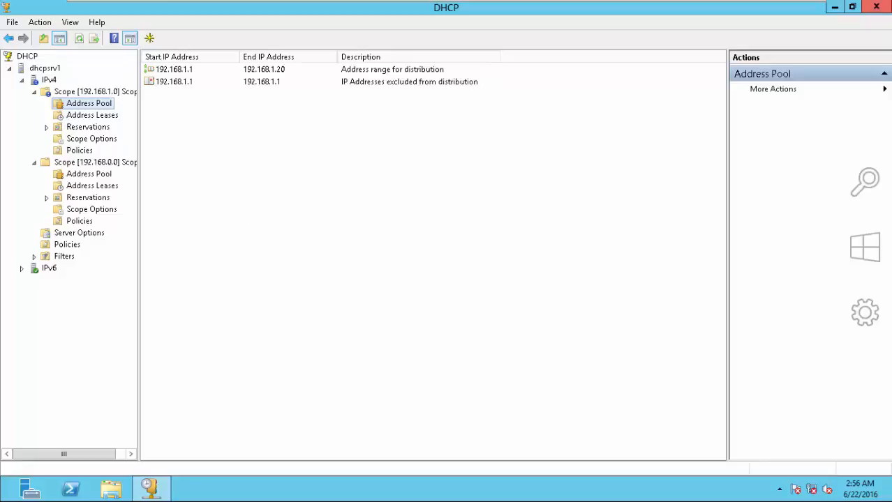
pyautogui.click(876, 7)
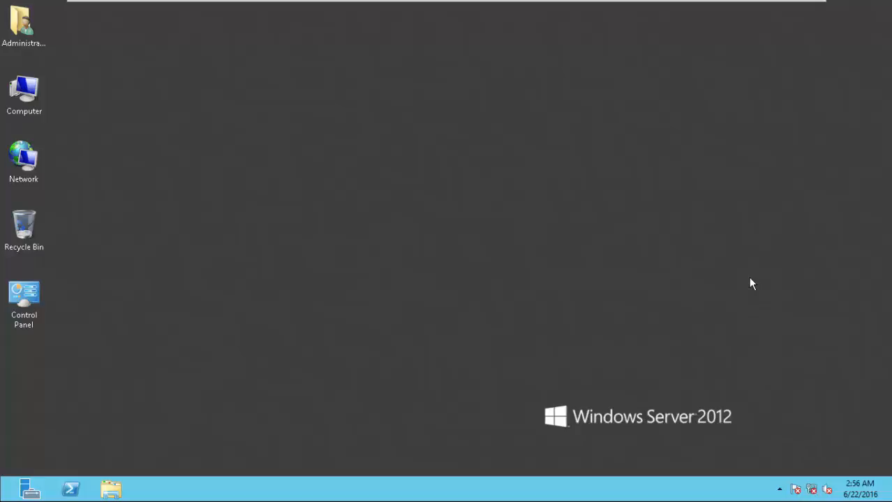
# Step: Open a Command Prompt and run ipconfig /all to list the server's network configuration
pyautogui.press('super+r')
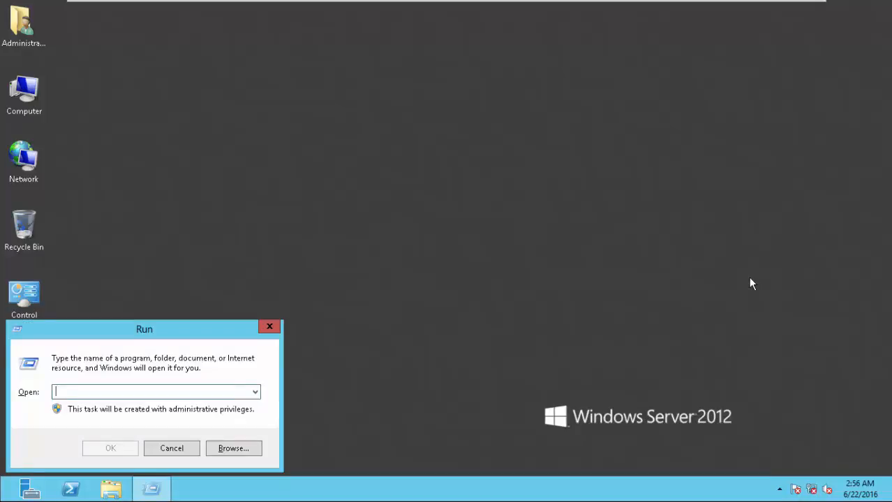
pyautogui.write('cmd')
pyautogui.press('Return')
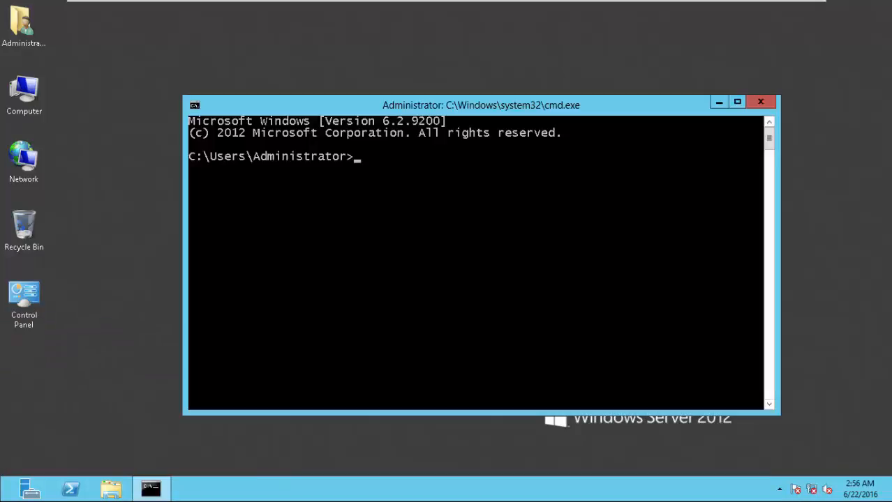
pyautogui.write('ipconfig /')
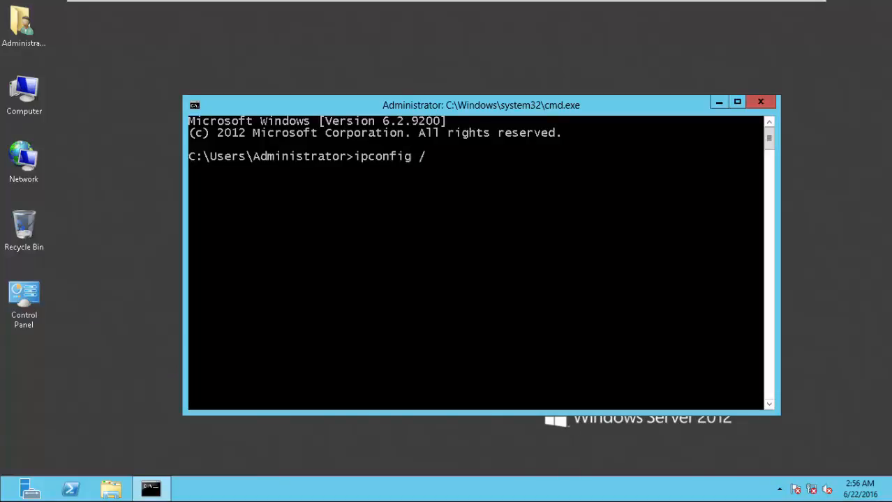
pyautogui.write('aa')
pyautogui.press('BackSpace')
pyautogui.write('ll')
pyautogui.press('Return')
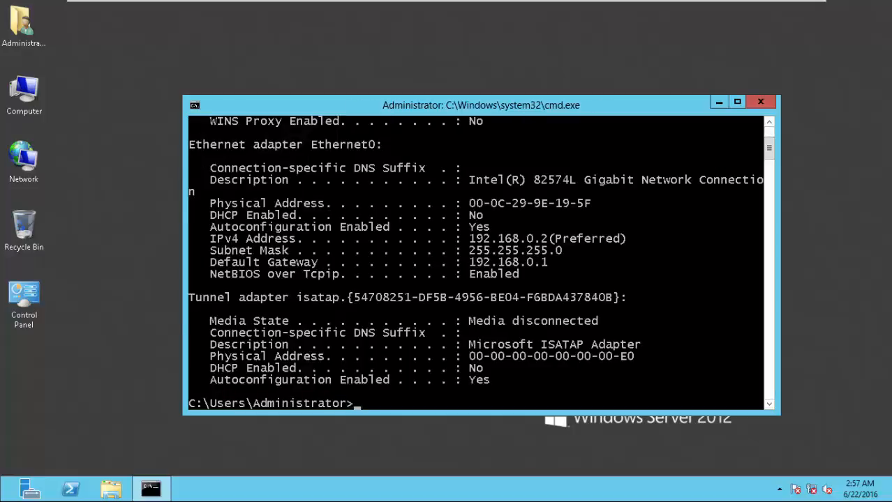
# Step: Mark the Ethernet0 adapter's default gateway address in the output, and close the Command Prompt
pyautogui.rightClick(472, 257)
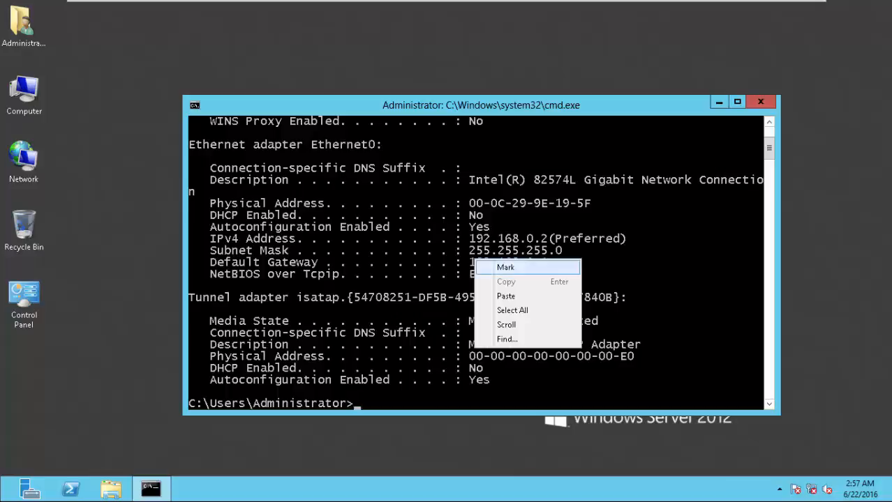
pyautogui.click(488, 265)
pyautogui.moveTo(462, 262); pyautogui.dragTo(549, 262)
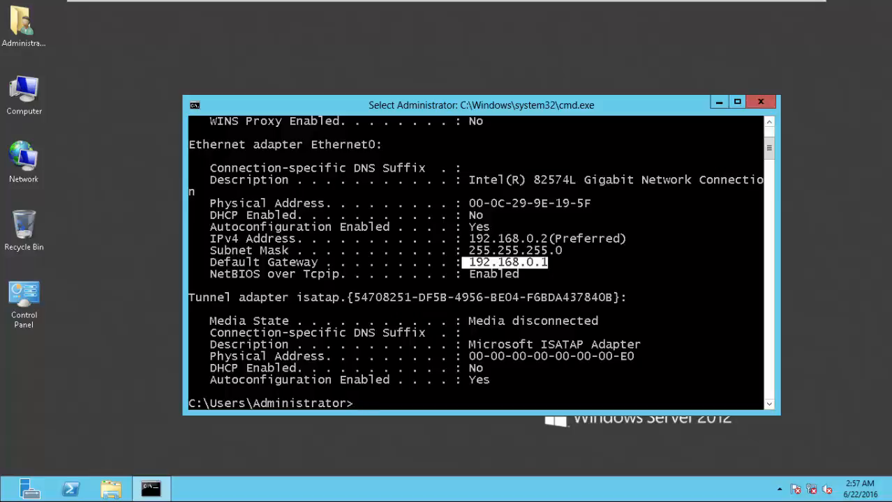
pyautogui.click(761, 102)
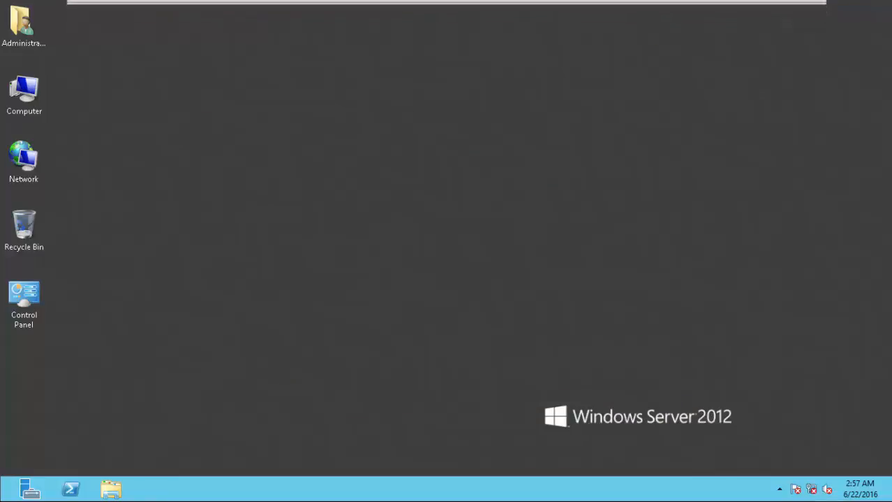
# Step: Reopen the DHCP console from the Start screen
pyautogui.moveTo(2, 500)
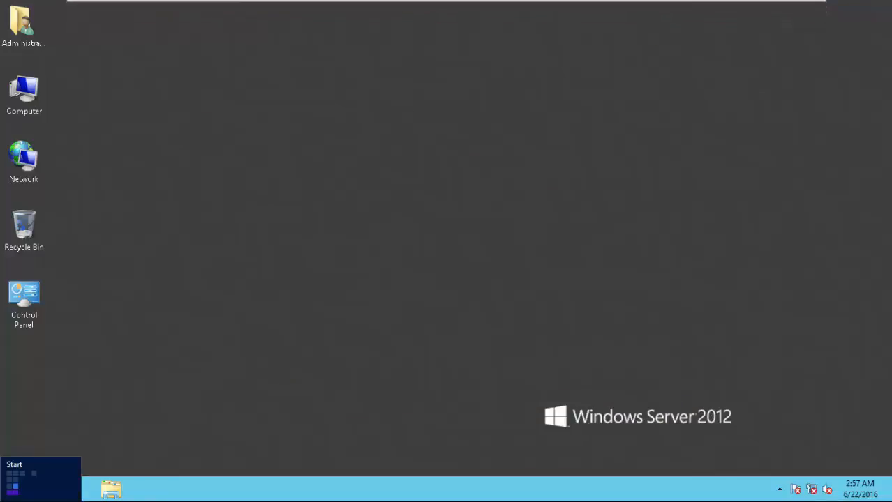
pyautogui.click(2, 498)
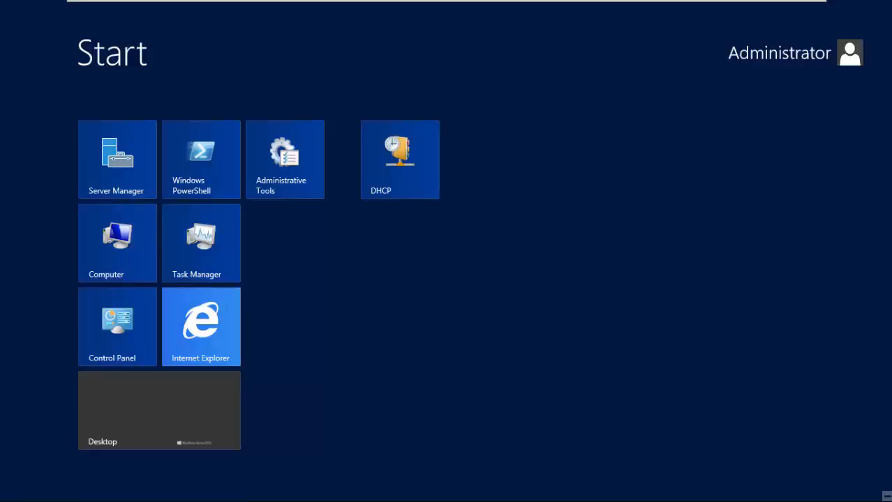
pyautogui.moveTo(635, 6)
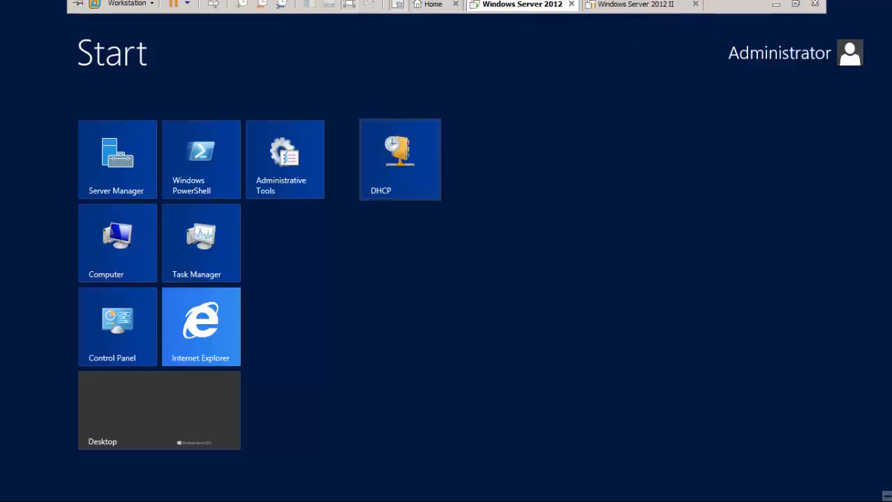
pyautogui.click(399, 159)
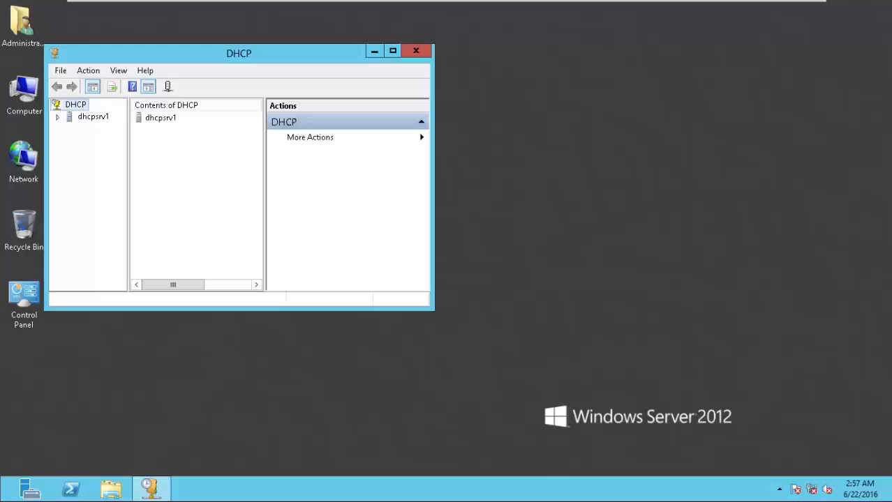
# Step: Maximize the DHCP console and deactivate the IPv4 scope 192.168.0.0 (Scope 1) on dhcpsrv1
pyautogui.click(394, 49)
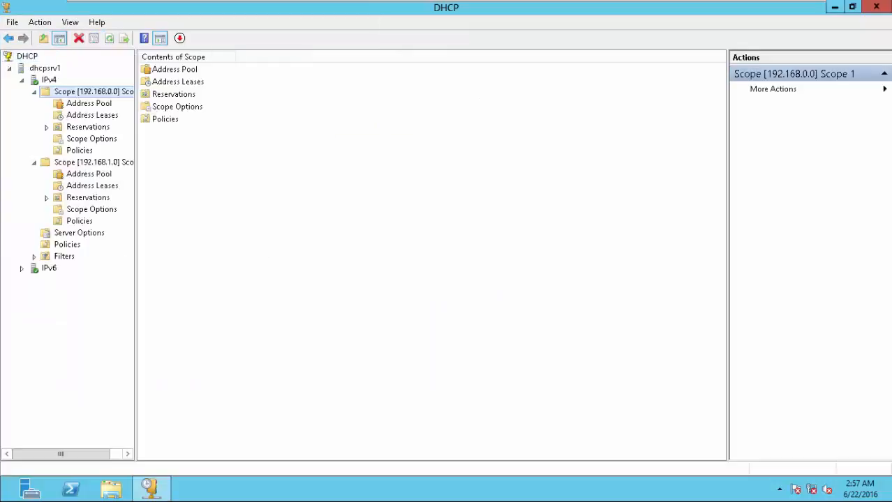
pyautogui.rightClick(92, 91)
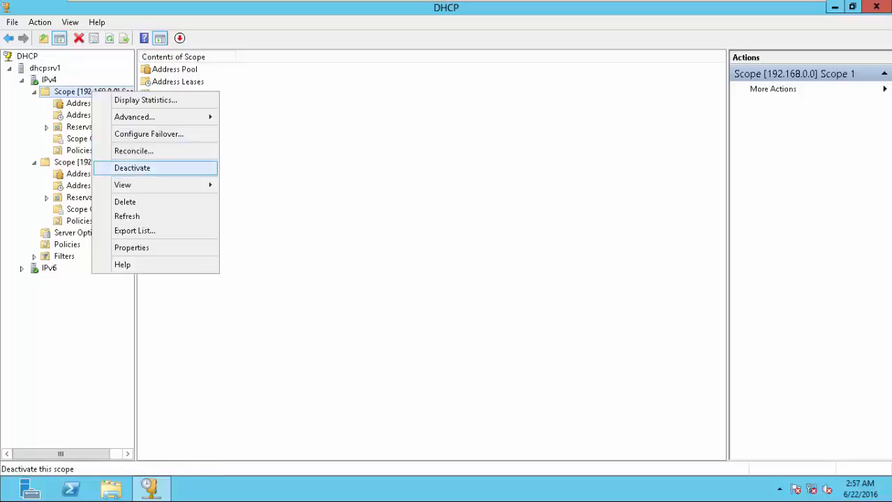
pyautogui.click(133, 168)
pyautogui.press('Return')
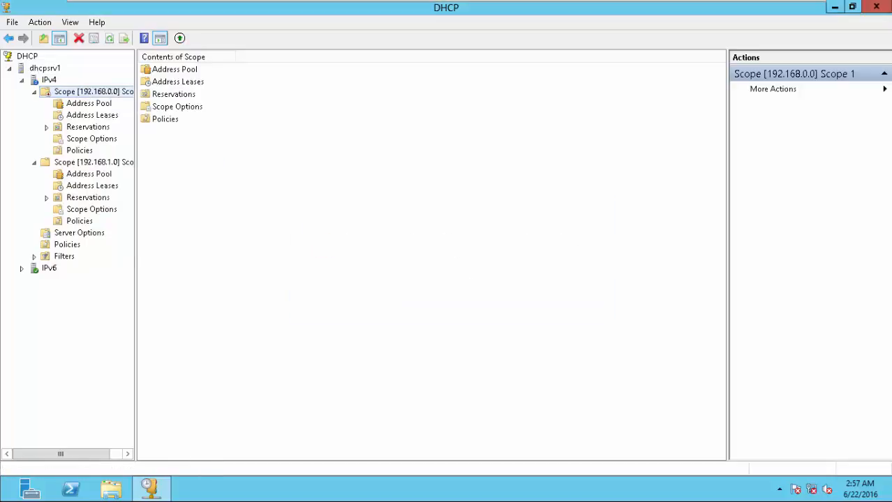
# Step: Deactivate the IPv4 scope 192.168.1.0 on dhcpsrv1
pyautogui.rightClick(86, 161)
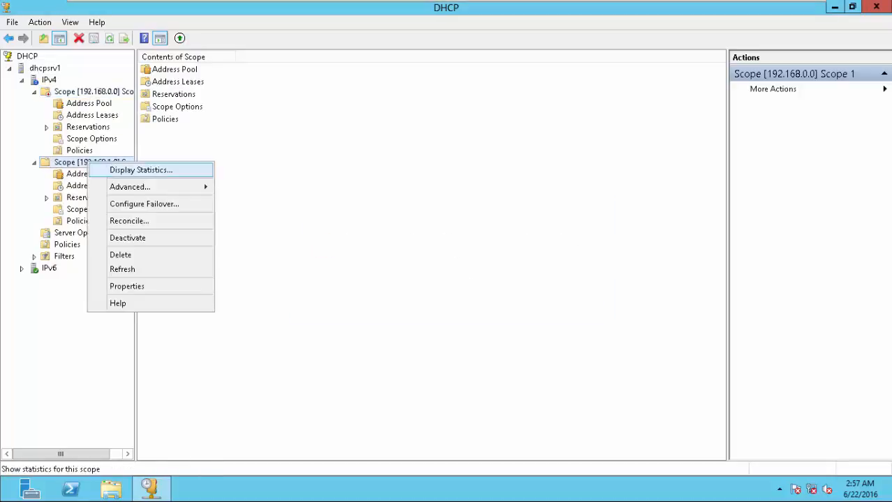
pyautogui.press('Down')
pyautogui.press('Return')
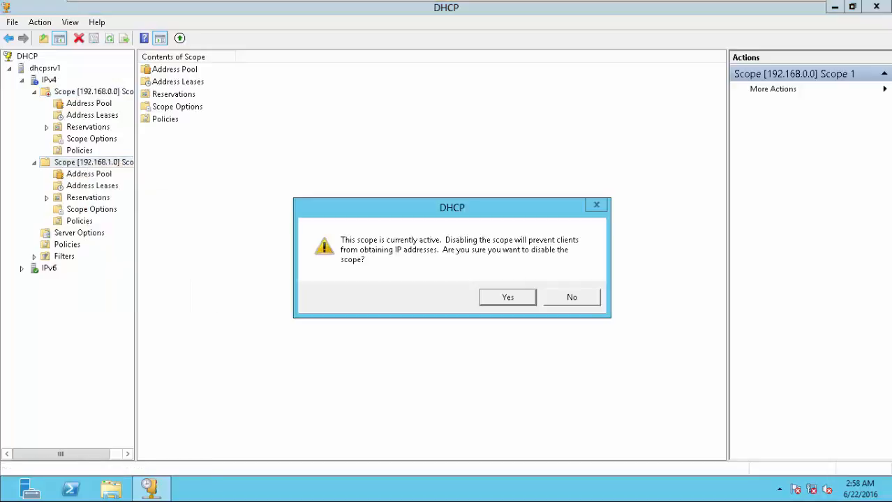
pyautogui.press('Return')
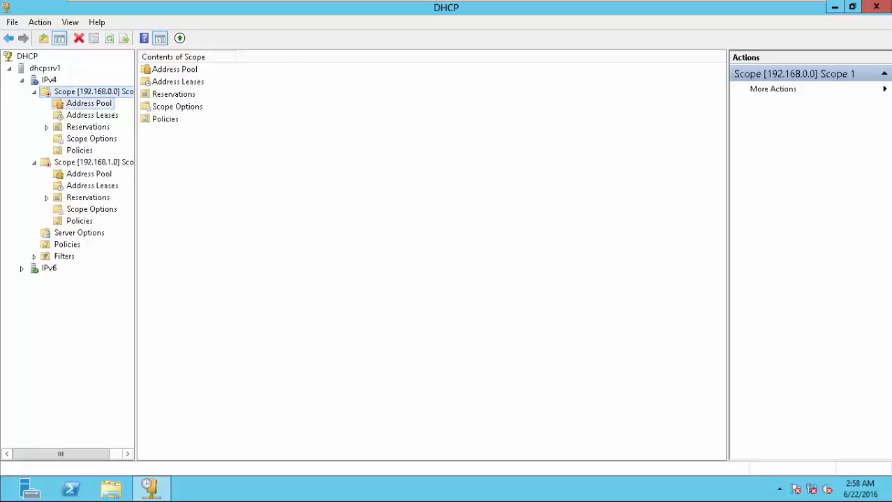
# Step: Review the address leases of both IPv4 scopes and close the DHCP console
pyautogui.click(89, 103)
pyautogui.click(92, 115)
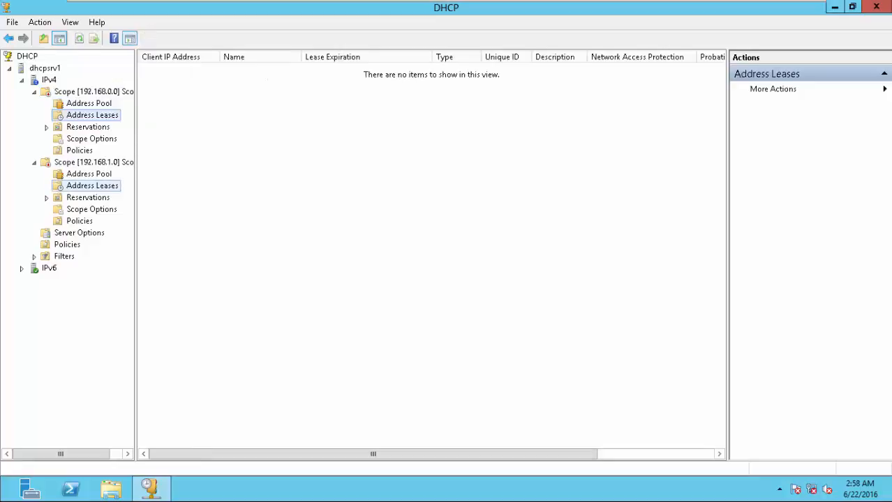
pyautogui.click(92, 185)
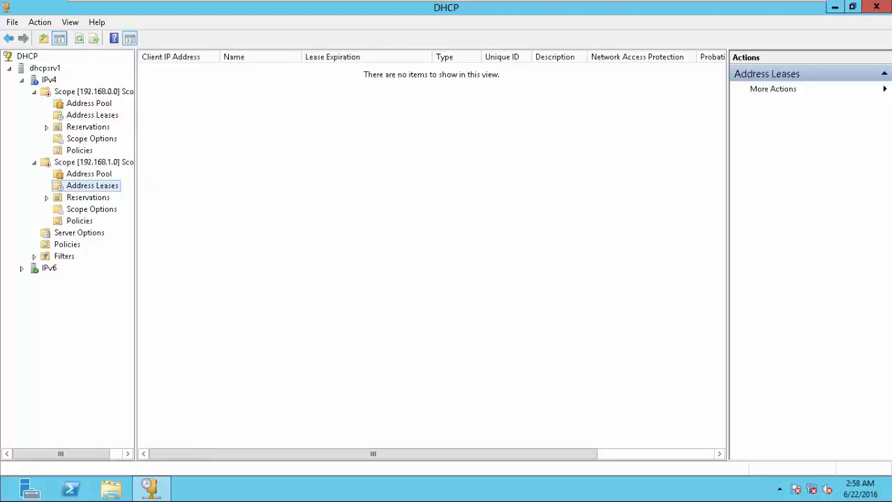
pyautogui.moveTo(891, 1)
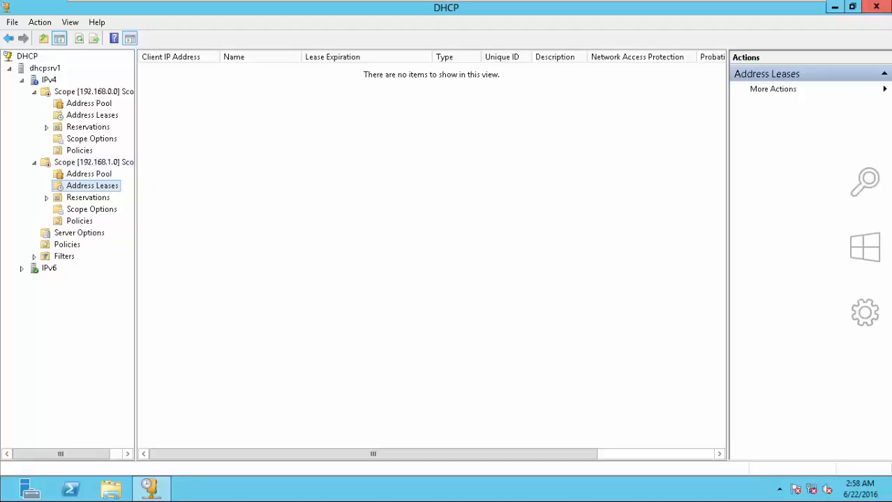
pyautogui.click(886, 4)
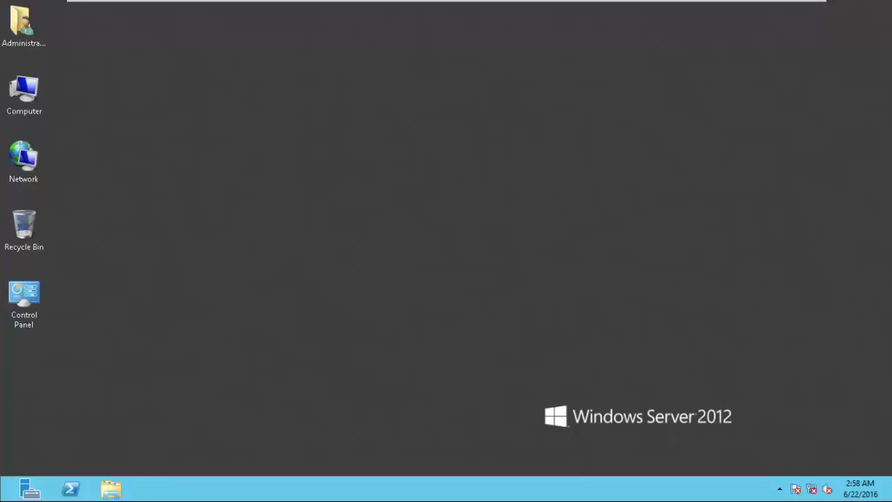
# Step: Switch to VMware Workstation, consult the DHCP relay agent lab diagram, and resume the Windows Server 2012 II virtual machine
pyautogui.click(795, 10)
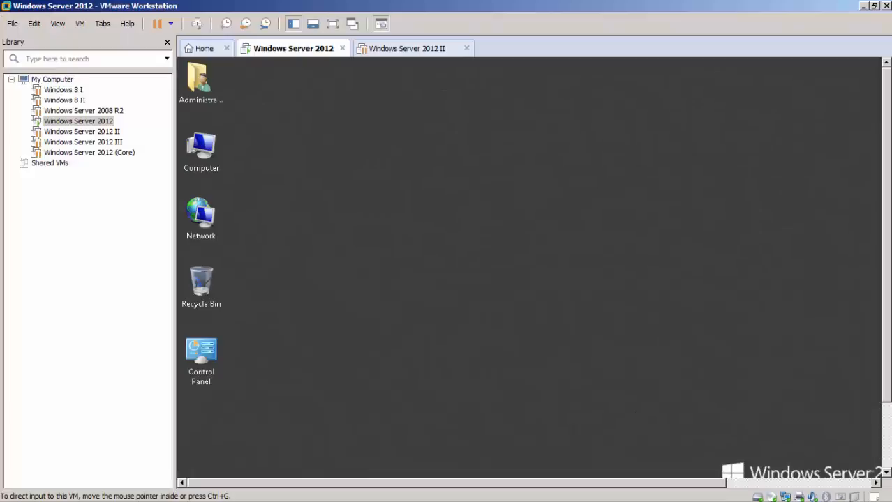
pyautogui.click(408, 49)
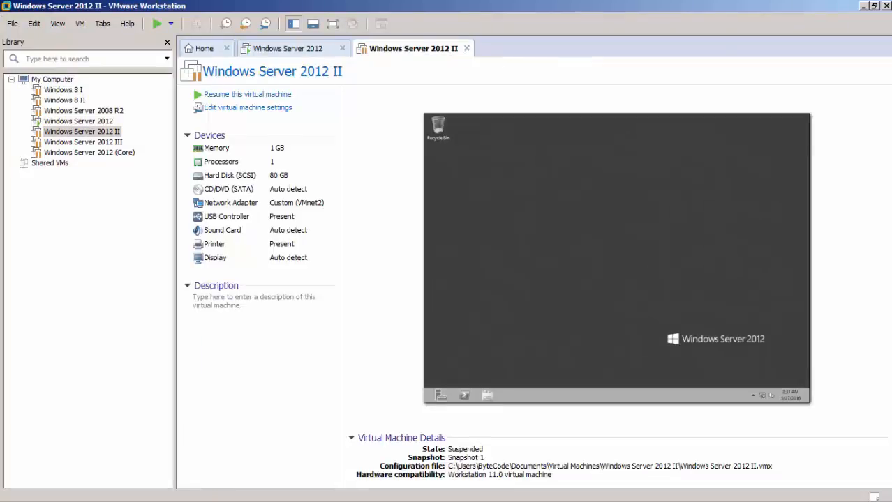
pyautogui.click(864, 6)
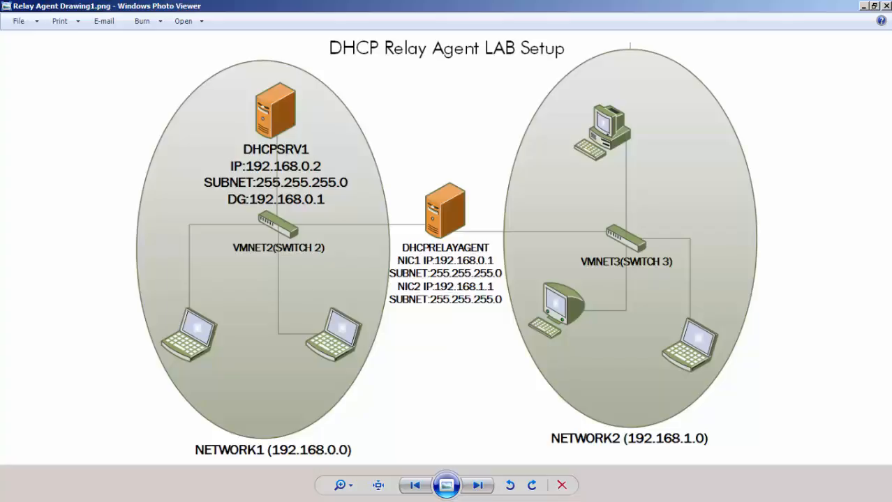
pyautogui.click(254, 492)
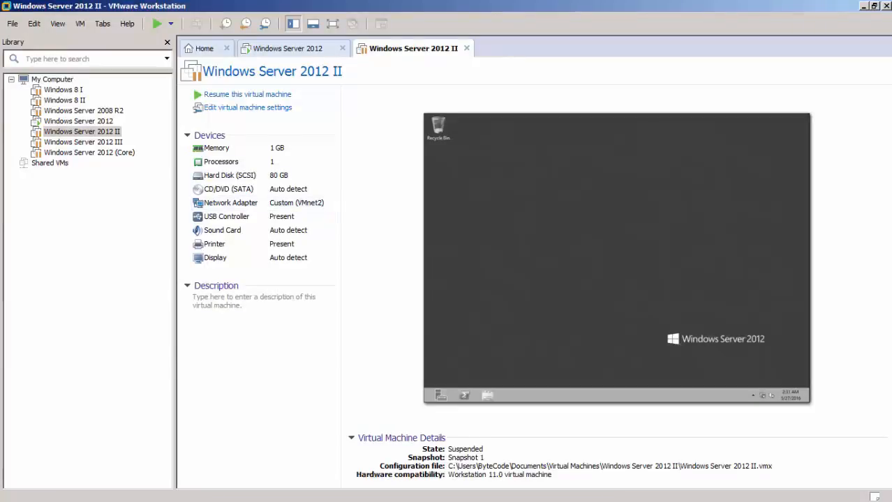
pyautogui.click(864, 6)
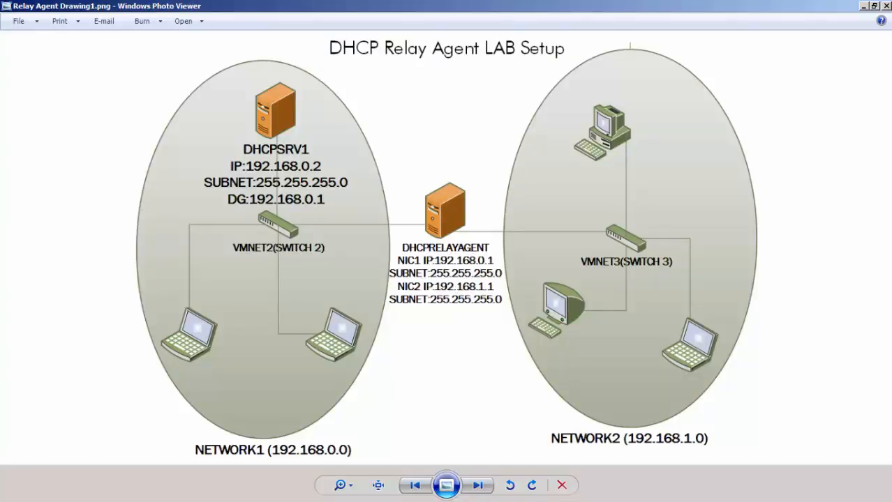
pyautogui.click(864, 6)
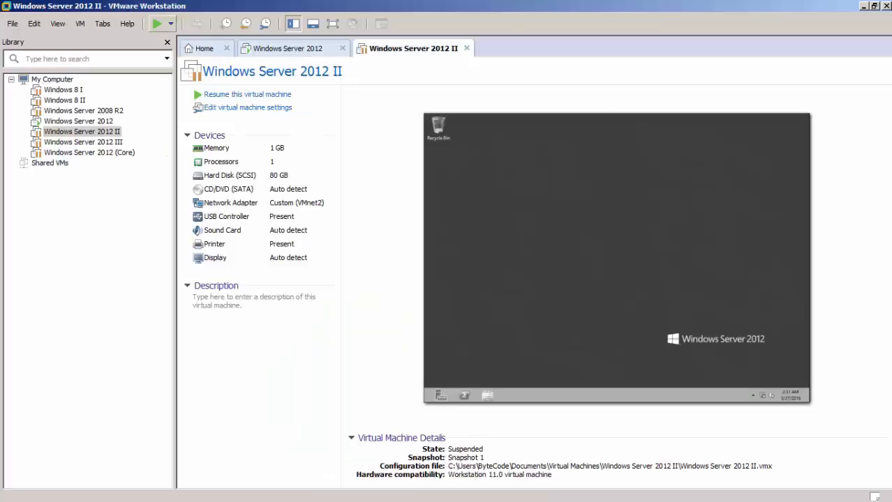
pyautogui.click(157, 23)
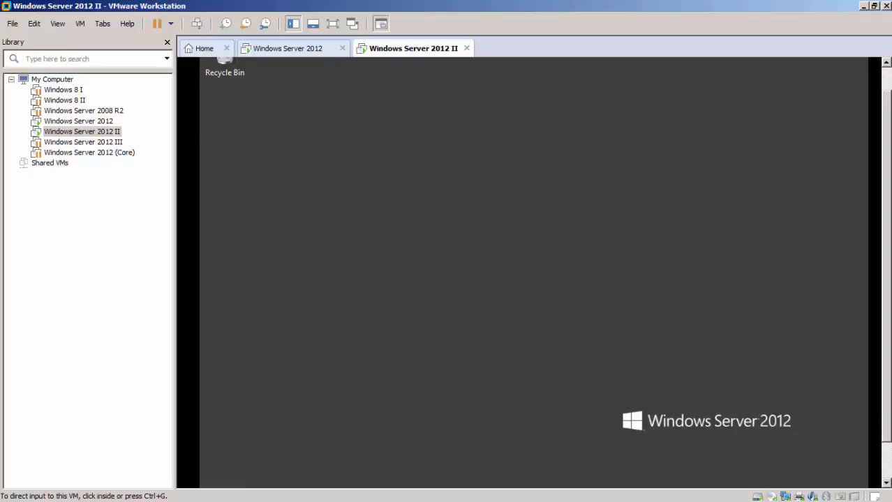
# Step: Check the Windows Server 2012 virtual machine's network adapter settings against the lab diagram
pyautogui.click(319, 50)
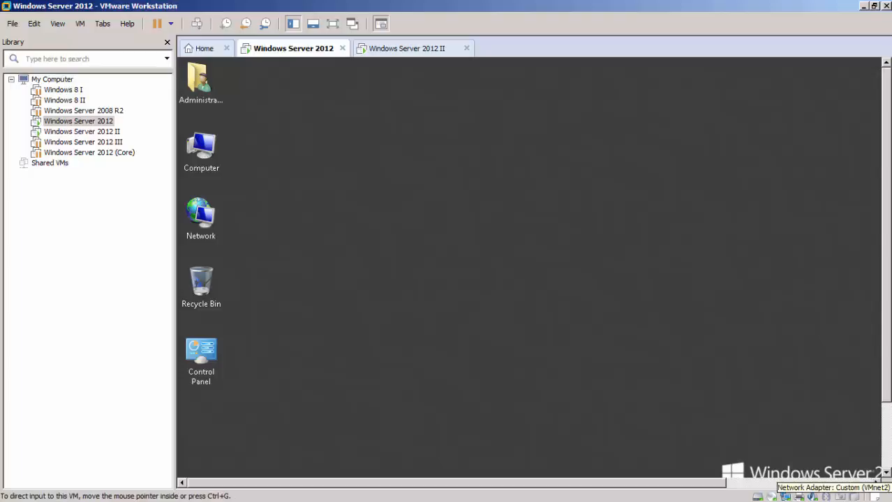
pyautogui.doubleClick(785, 497)
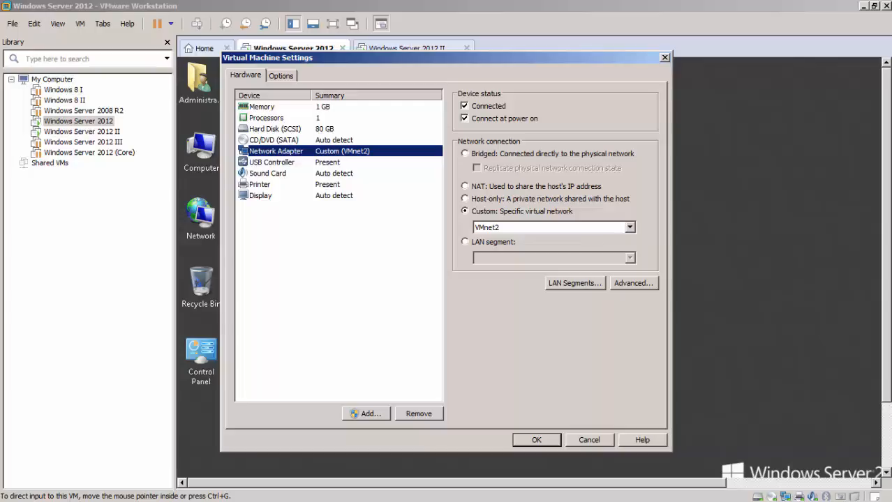
pyautogui.click(522, 493)
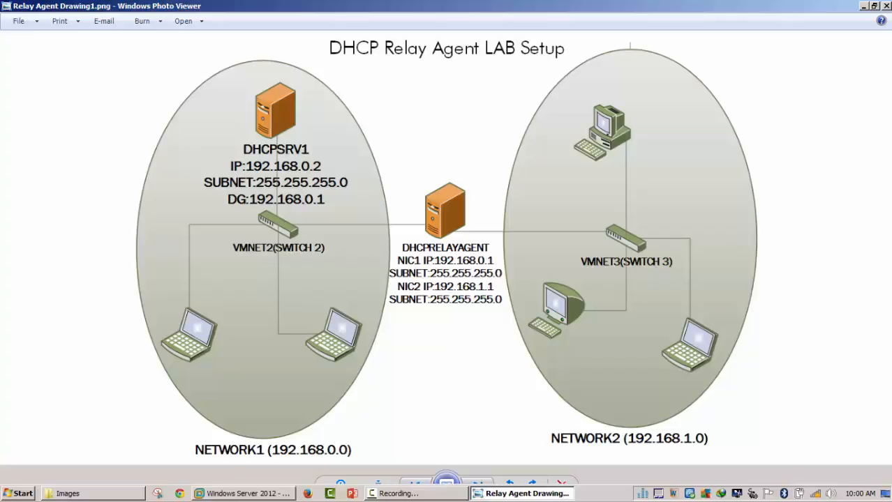
pyautogui.click(244, 493)
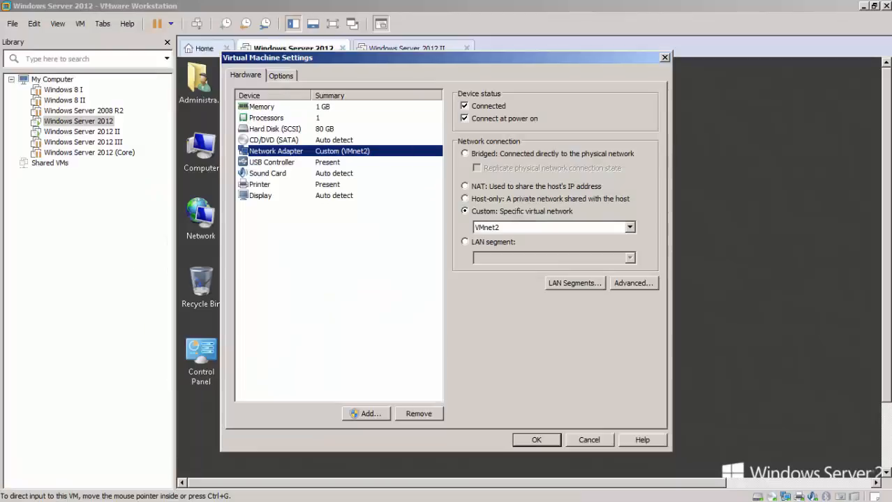
pyautogui.moveTo(419, 58); pyautogui.dragTo(518, 44)
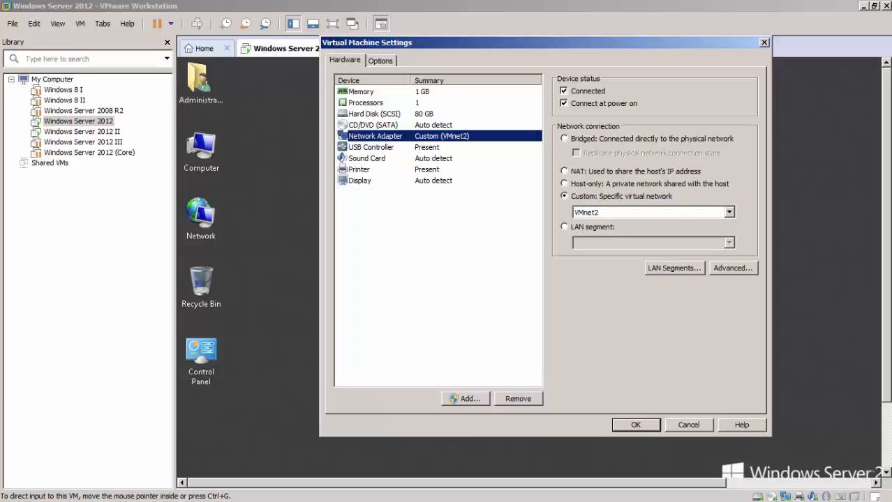
pyautogui.press('Return')
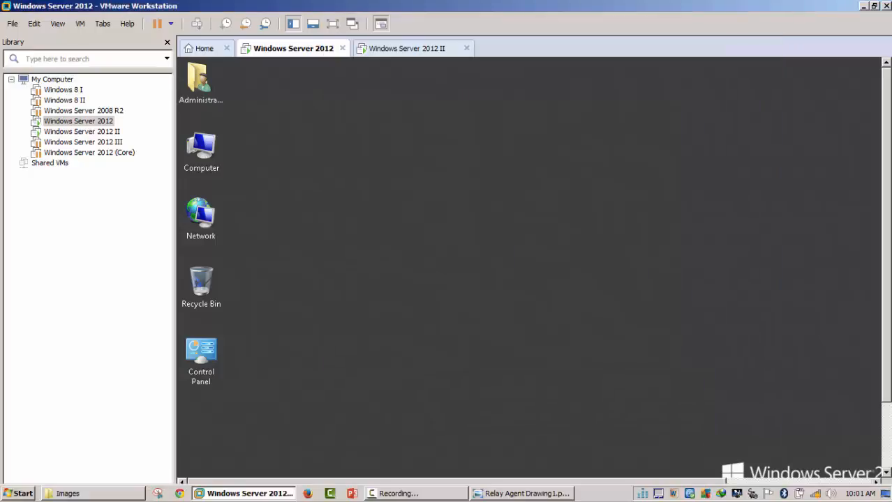
# Step: Check the Windows Server 2012 II virtual machine's network adapter settings against the relay agent lab diagram
pyautogui.click(522, 494)
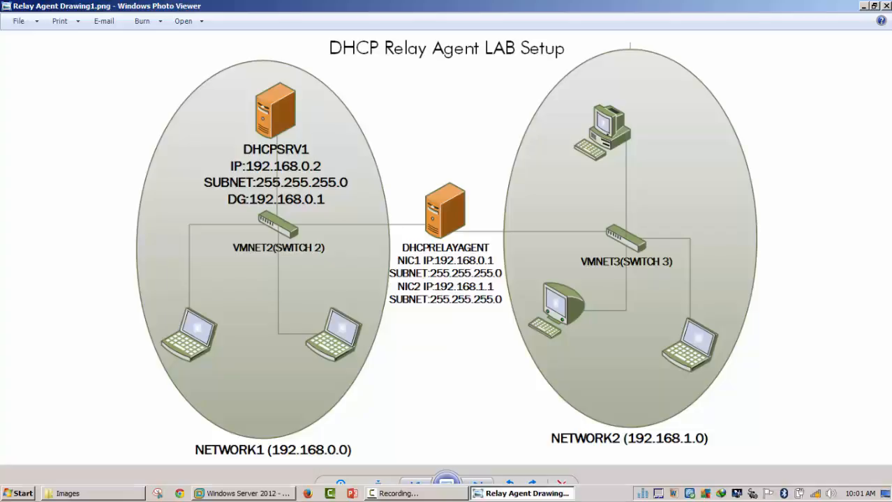
pyautogui.click(243, 494)
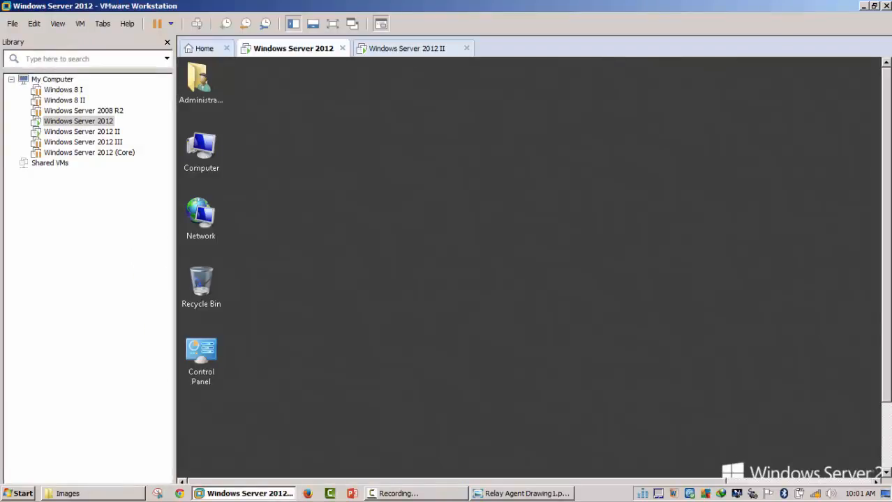
pyautogui.click(412, 48)
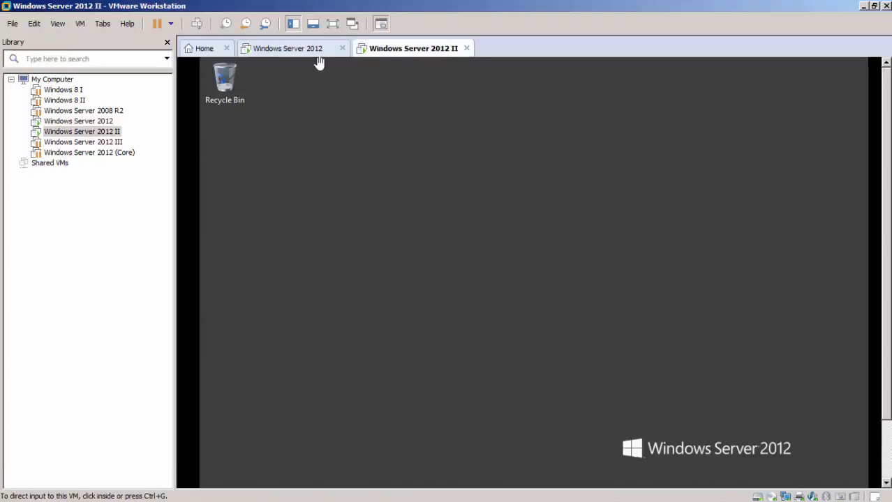
pyautogui.doubleClick(785, 497)
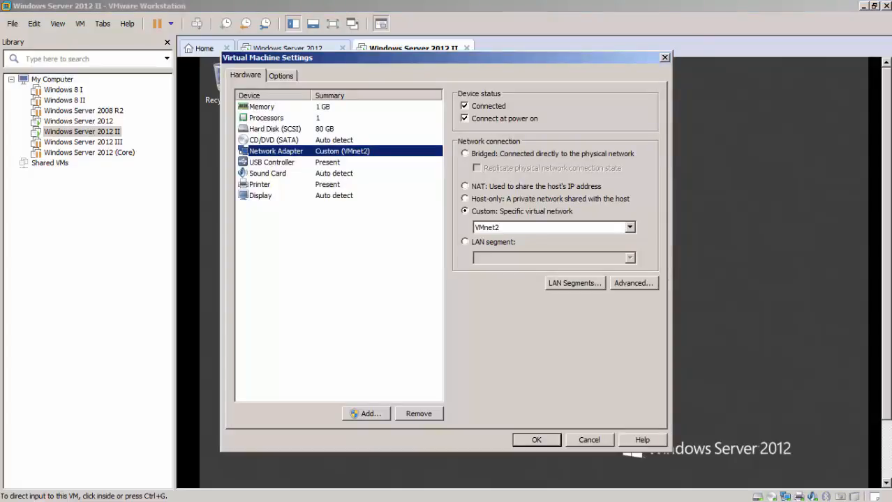
pyautogui.click(664, 57)
pyautogui.click(521, 494)
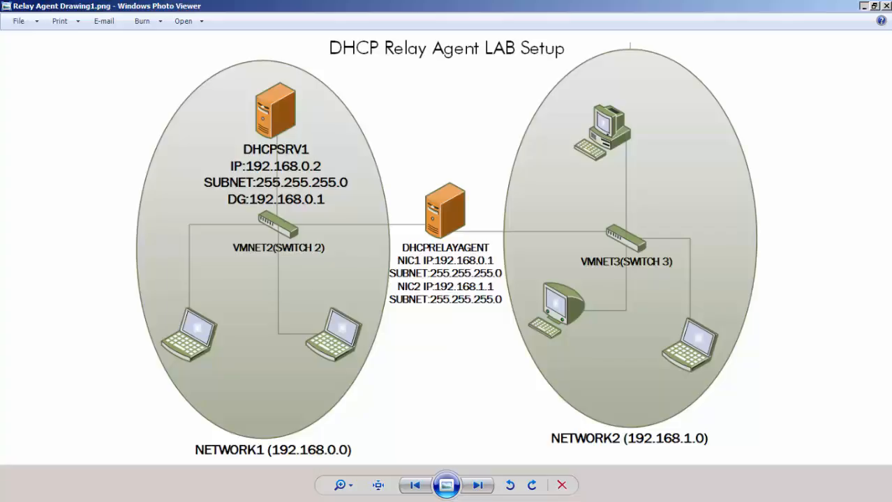
pyautogui.click(863, 6)
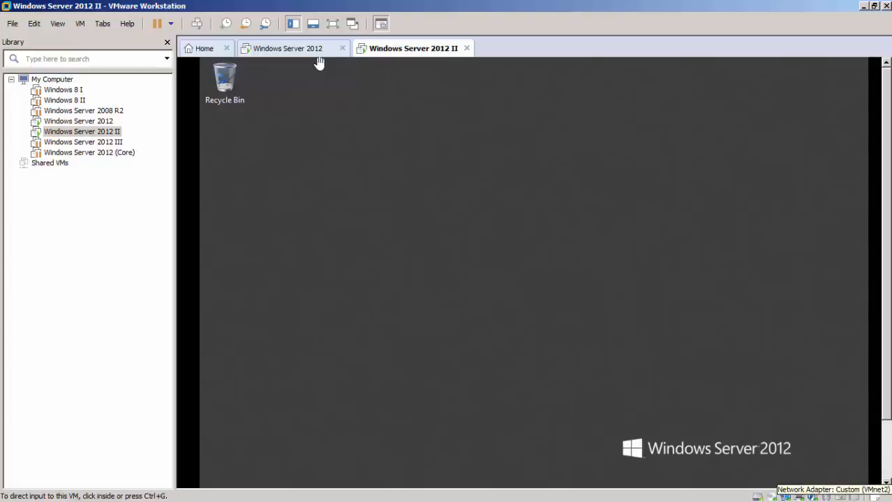
# Step: Add a second network adapter to the Windows Server 2012 II virtual machine, connected to the custom virtual network VMnet3
pyautogui.doubleClick(785, 497)
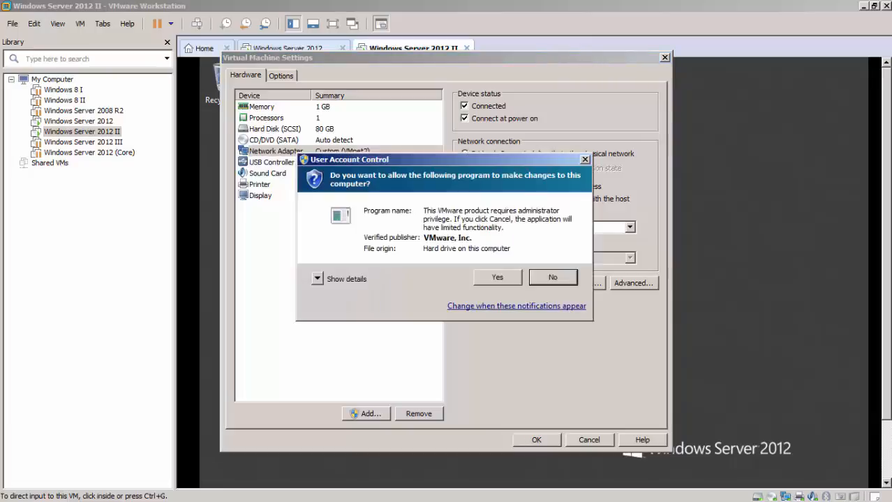
pyautogui.hotkey('alt', 'y')
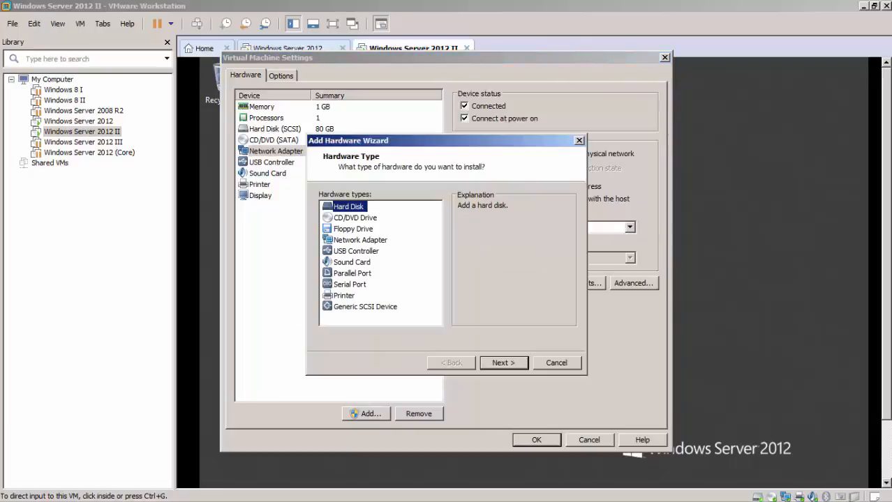
pyautogui.click(360, 240)
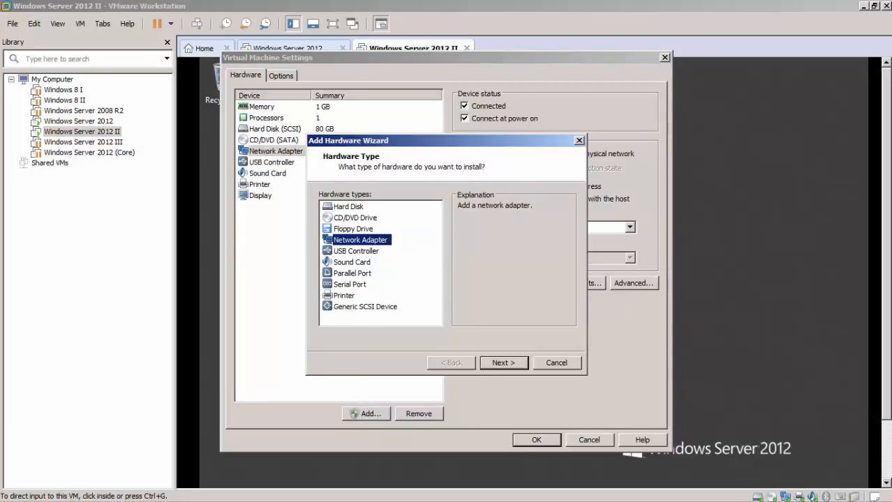
pyautogui.press('Return')
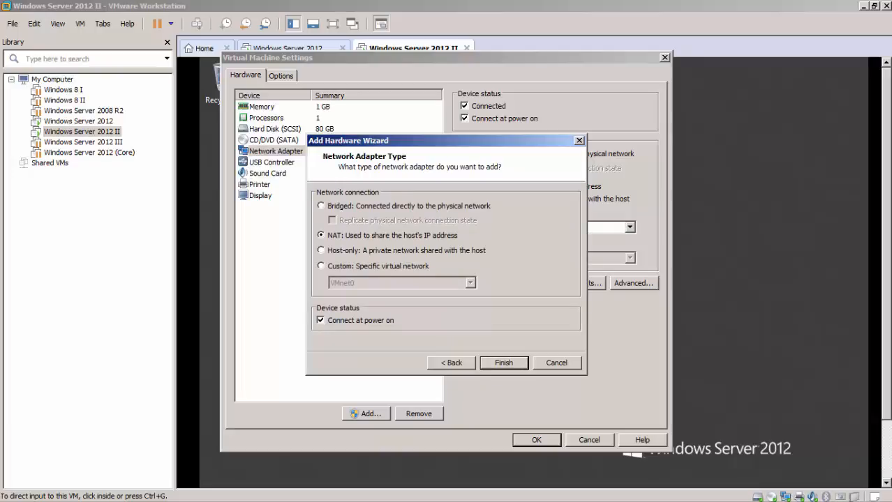
pyautogui.moveTo(447, 141); pyautogui.dragTo(496, 129)
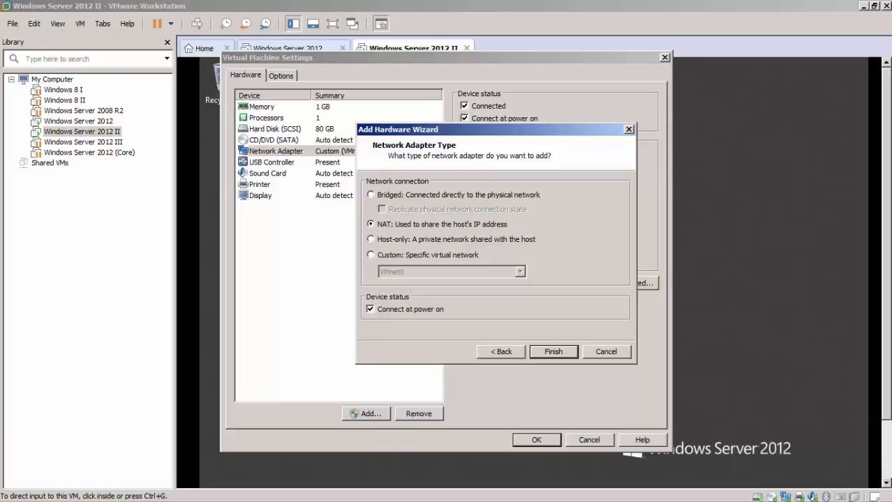
pyautogui.click(371, 255)
pyautogui.click(519, 272)
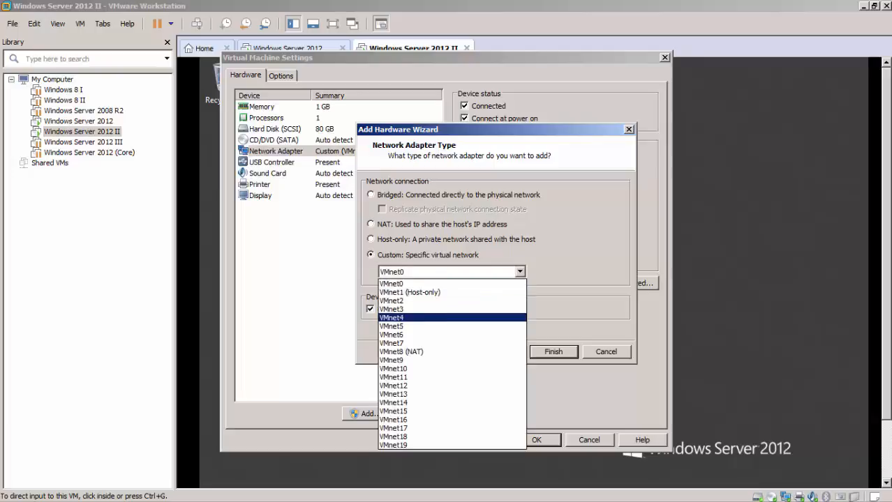
pyautogui.click(418, 309)
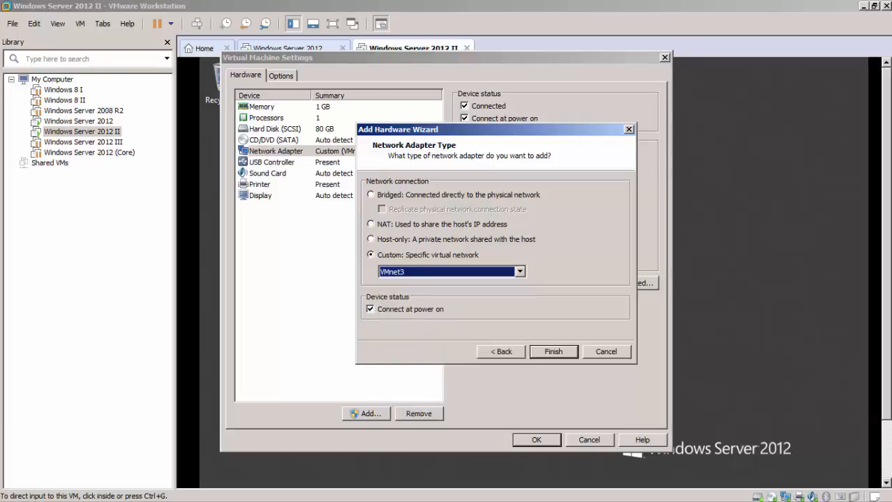
pyautogui.click(520, 272)
pyautogui.click(446, 309)
pyautogui.press('Return')
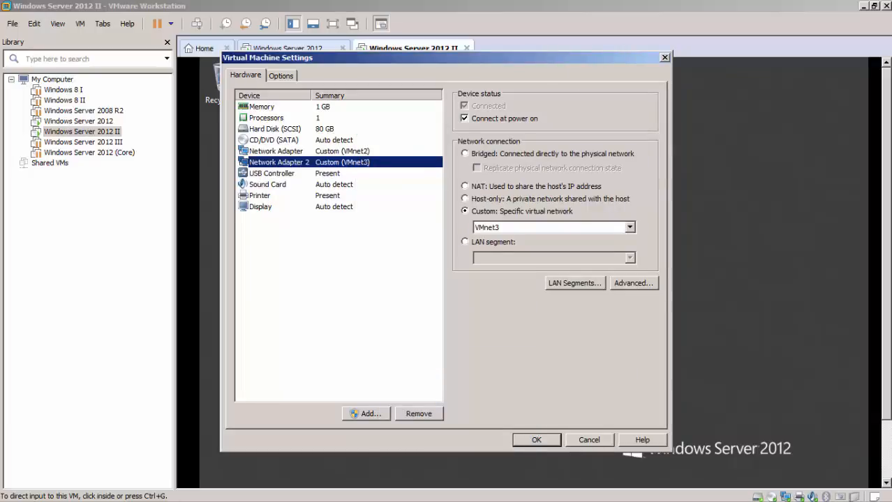
# Step: Compare the connection settings of both network adapters and save the virtual machine settings
pyautogui.click(276, 152)
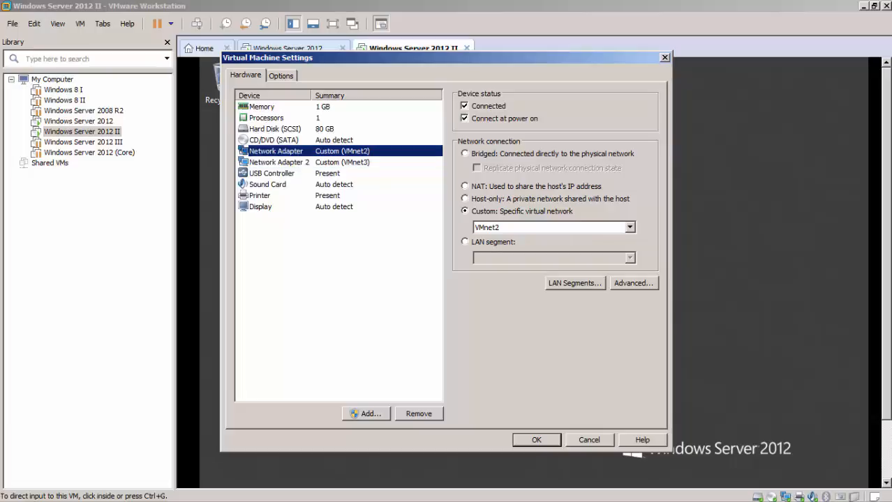
pyautogui.click(279, 162)
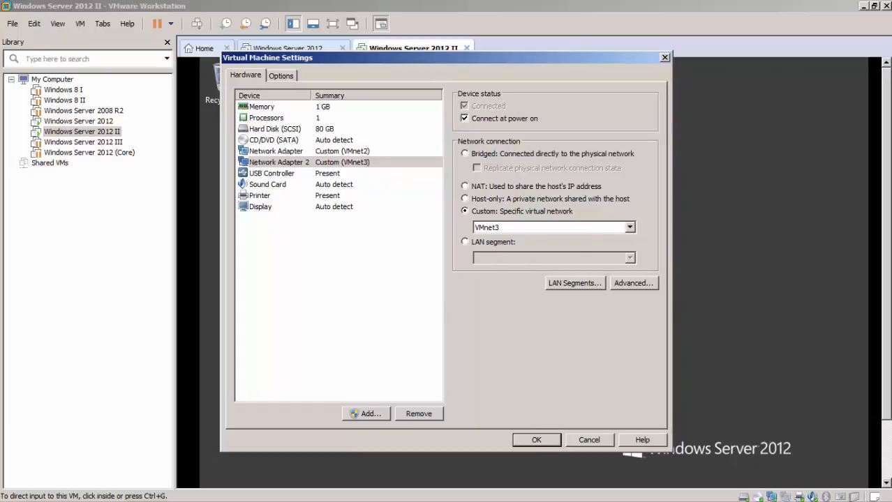
pyautogui.click(536, 440)
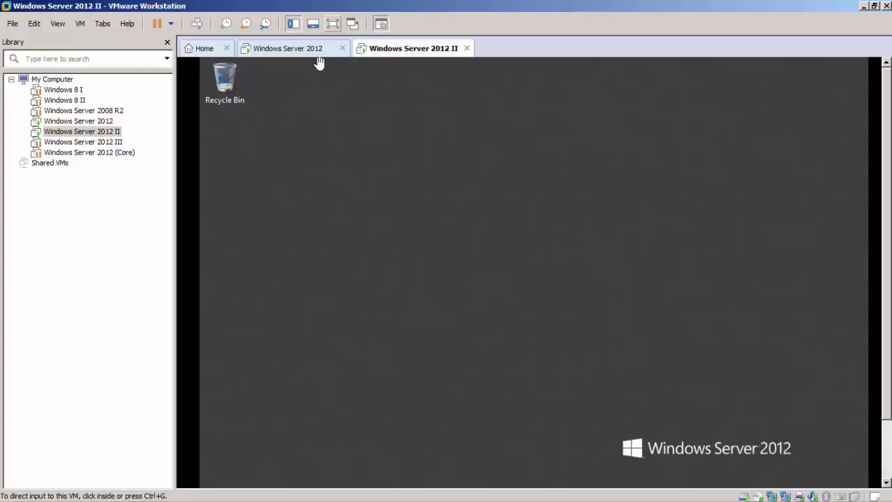
# Step: Show the Windows Server 2012 II virtual machine full screen and consult the DHCP relay agent lab diagram
pyautogui.click(332, 23)
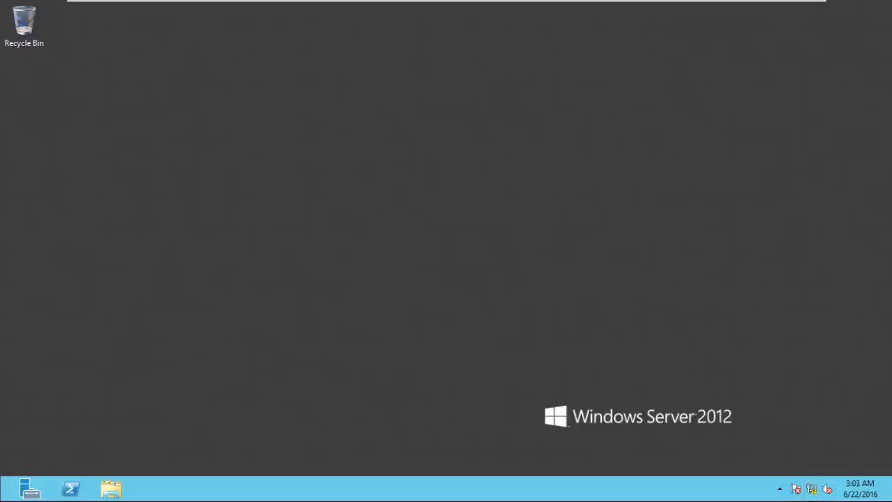
pyautogui.hotkey('alt', 'Tab')
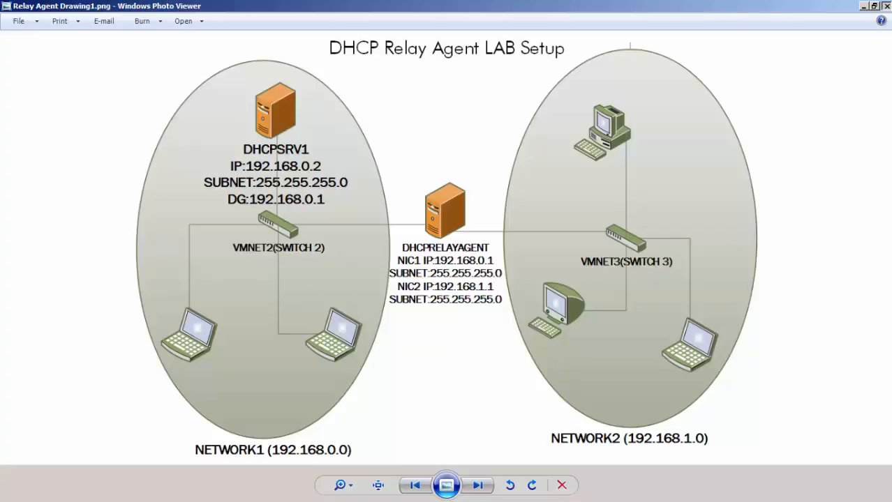
pyautogui.click(884, 6)
pyautogui.click(244, 494)
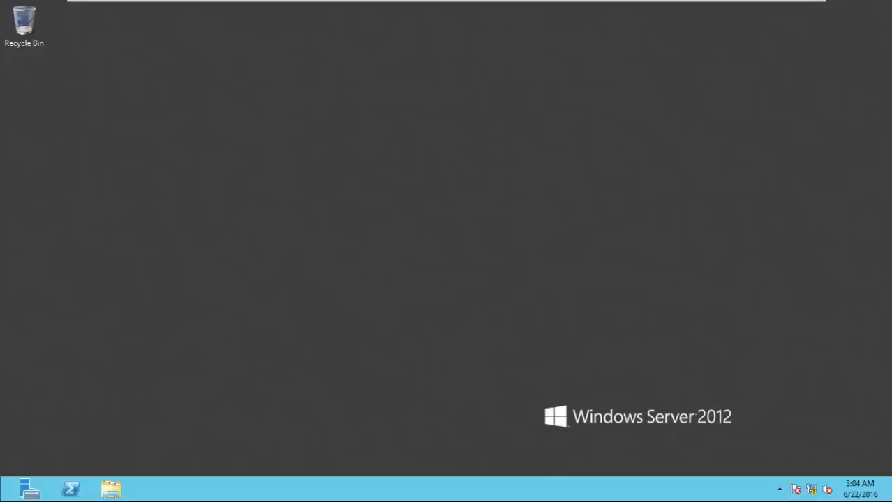
# Step: Open the list of network connections through the Network and Sharing Center
pyautogui.moveTo(640, 6)
pyautogui.rightClick(811, 489)
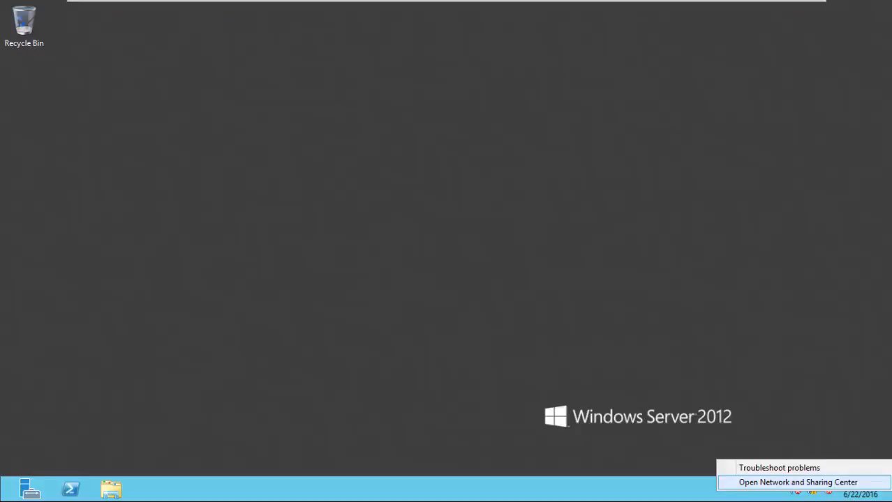
pyautogui.click(798, 482)
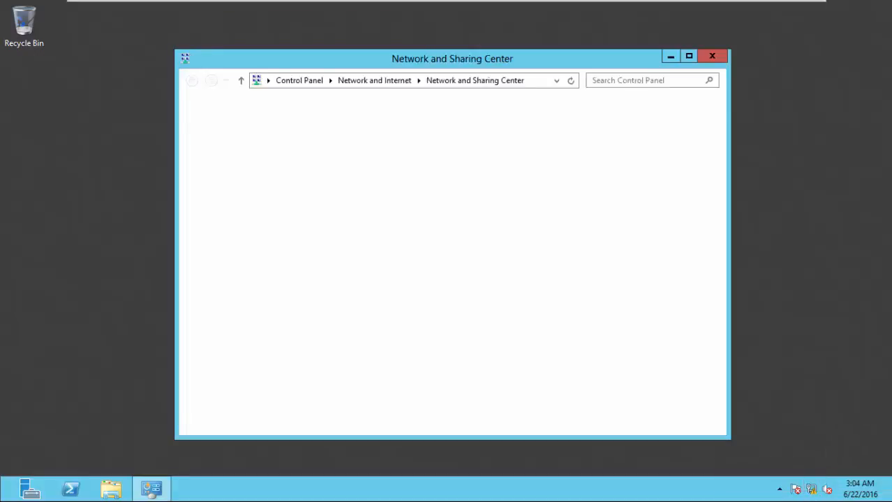
pyautogui.click(239, 131)
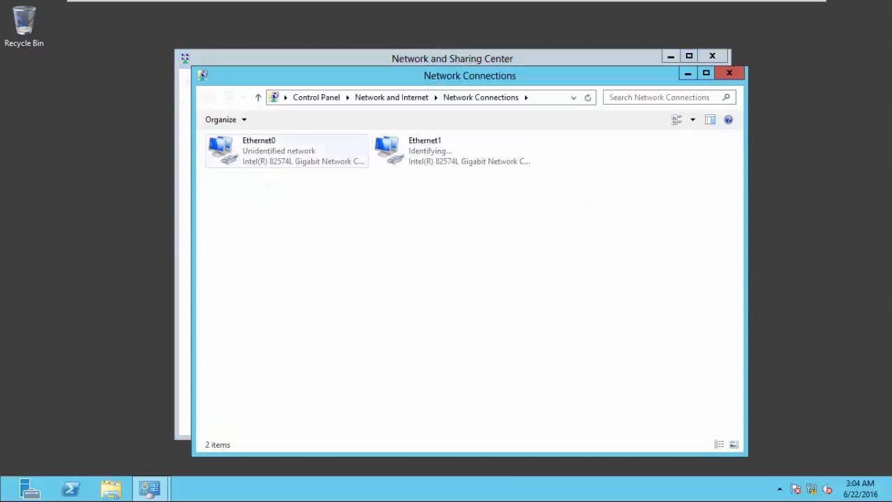
# Step: Compare the Ethernet0 and Ethernet1 connections with the relay agent's two NICs in the lab diagram
pyautogui.click(245, 145)
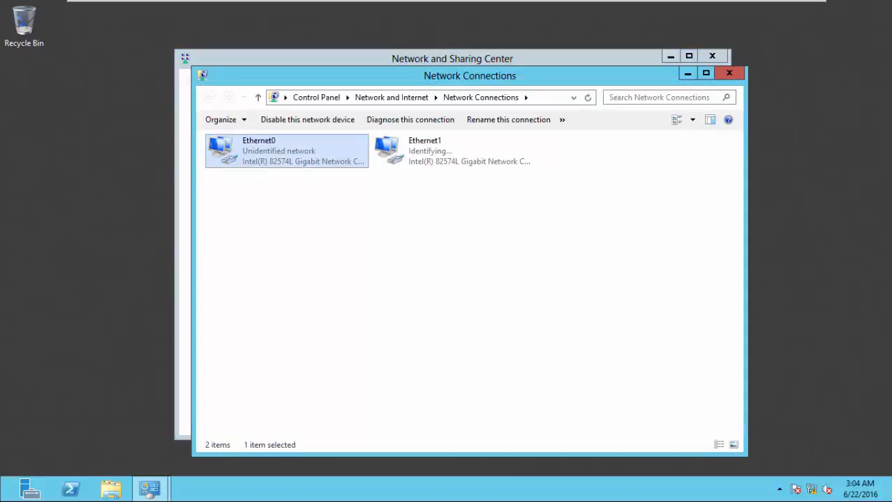
pyautogui.click(434, 150)
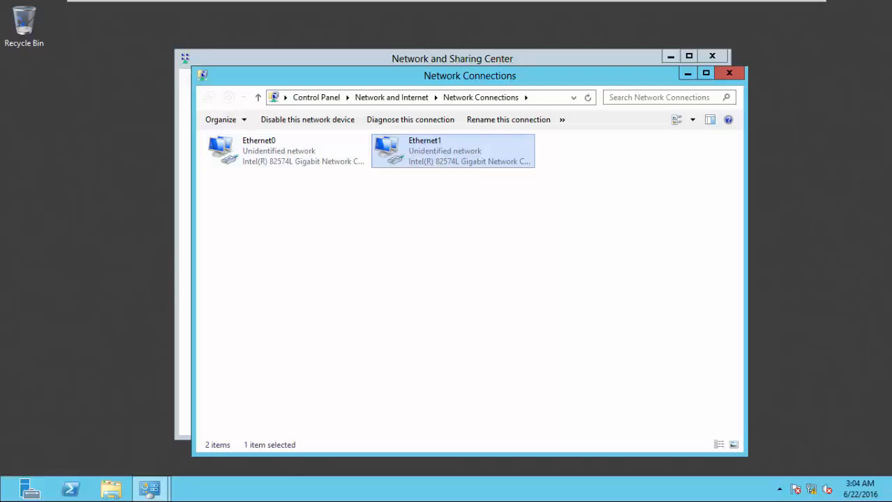
pyautogui.click(287, 151)
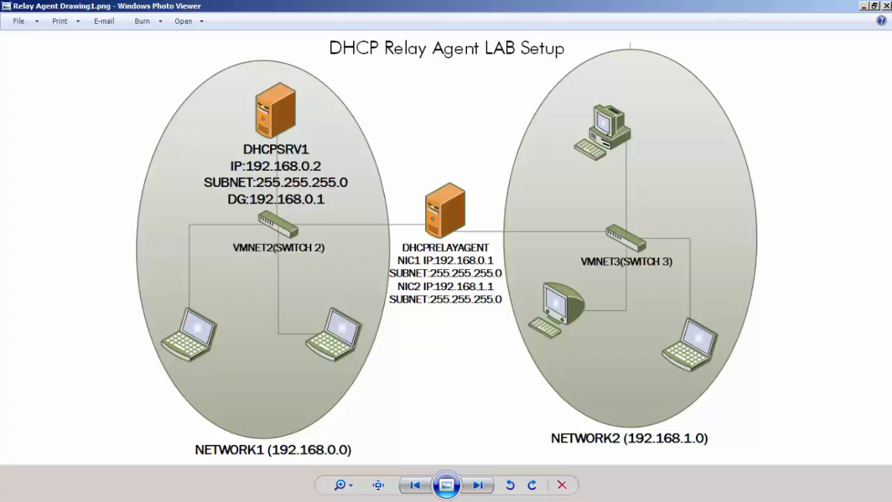
pyautogui.click(863, 5)
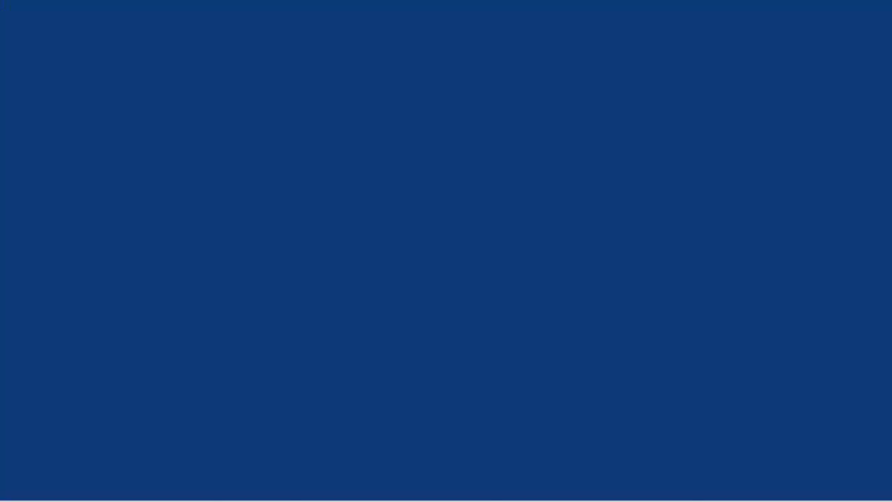
pyautogui.click(160, 494)
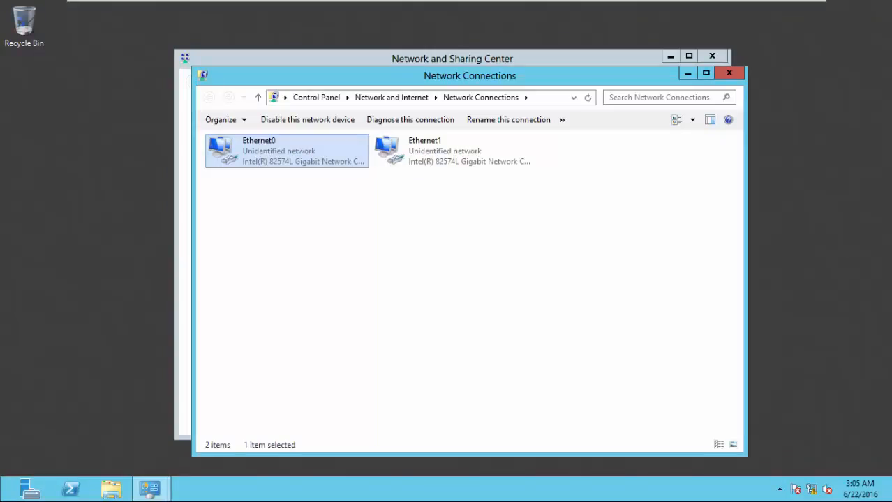
# Step: Rename the Ethernet0 connection as NIC1
pyautogui.rightClick(270, 142)
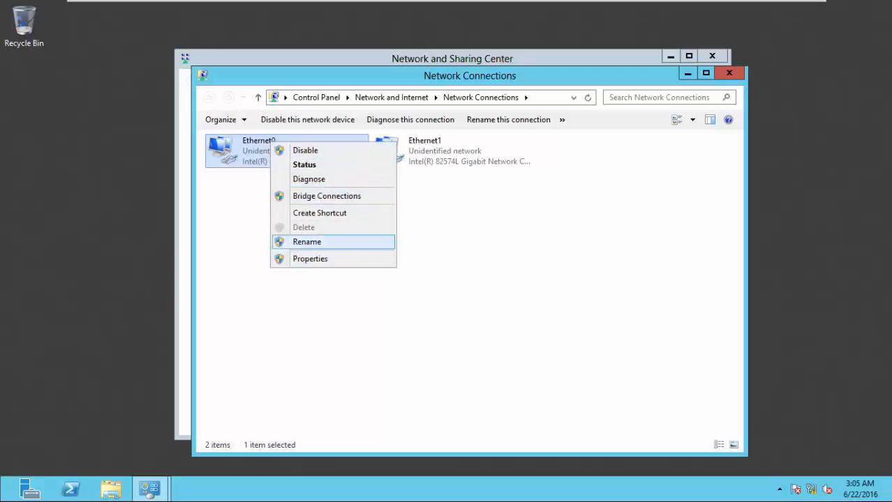
pyautogui.click(307, 242)
pyautogui.write('NIC')
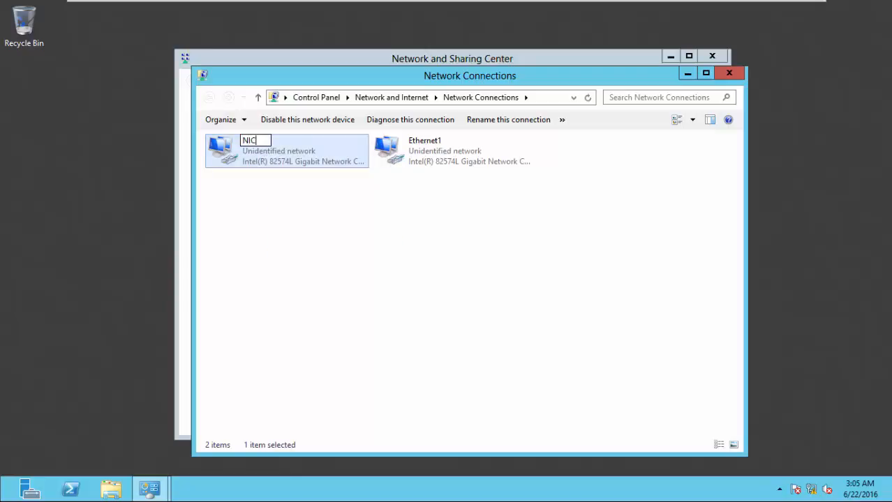
pyautogui.write('1')
pyautogui.press('Return')
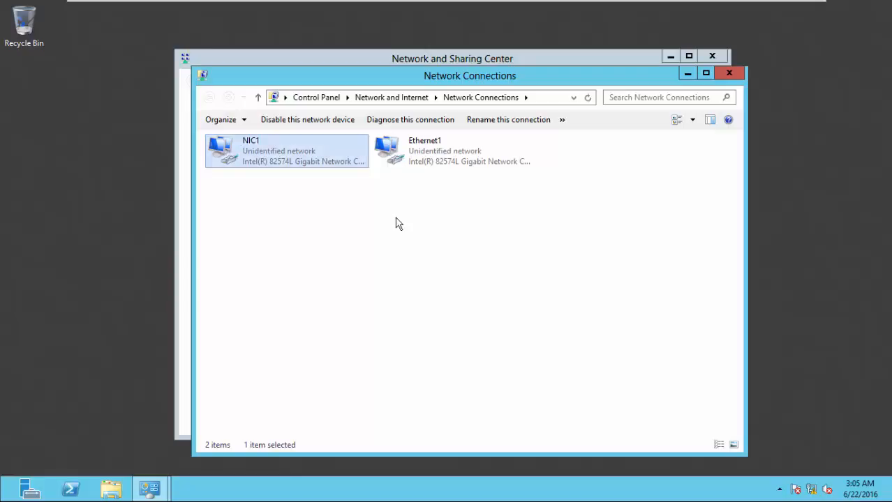
# Step: Rename the Ethernet1 connection as NIC2
pyautogui.rightClick(457, 158)
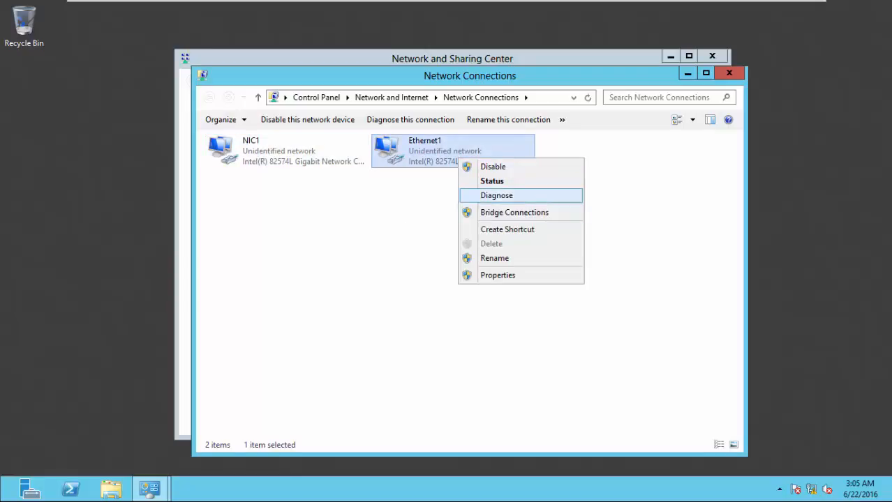
pyautogui.click(495, 258)
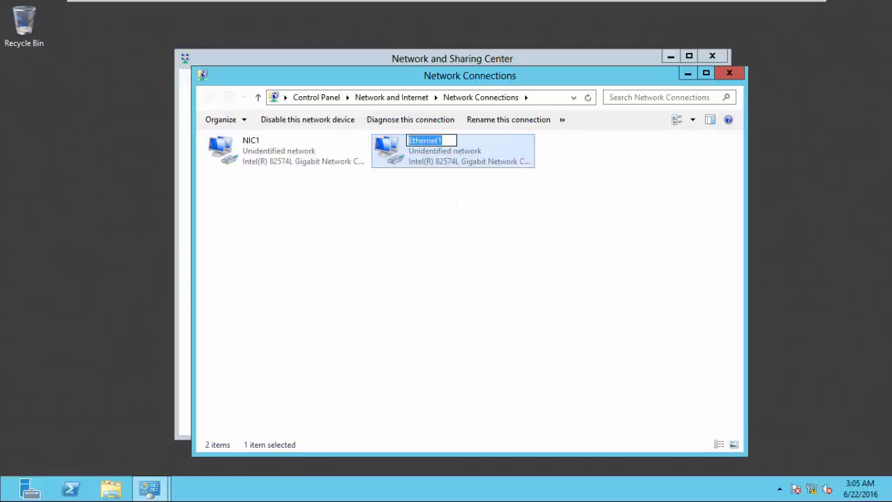
pyautogui.write('NIC')
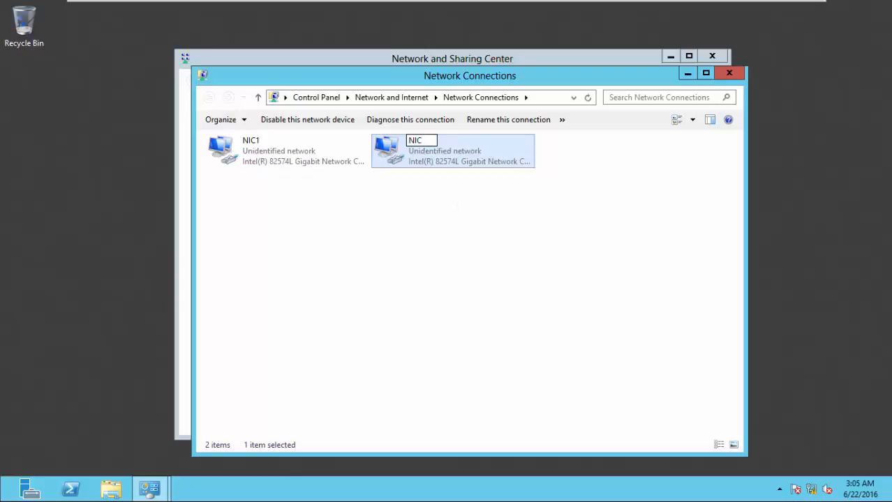
pyautogui.write('2')
pyautogui.press('Return')
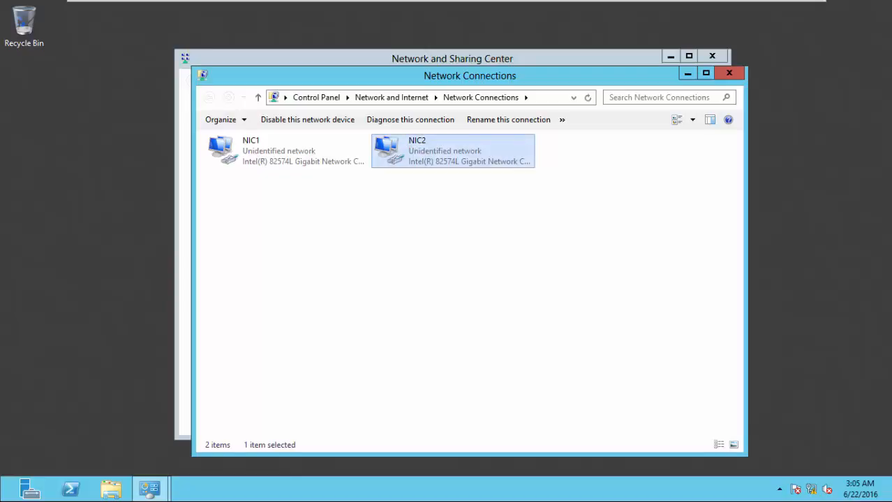
# Step: Check NIC1's addressing in the lab diagram, and disable Internet Protocol Version 6 (TCP/IPv6) on the NIC1 connection
pyautogui.click(287, 151)
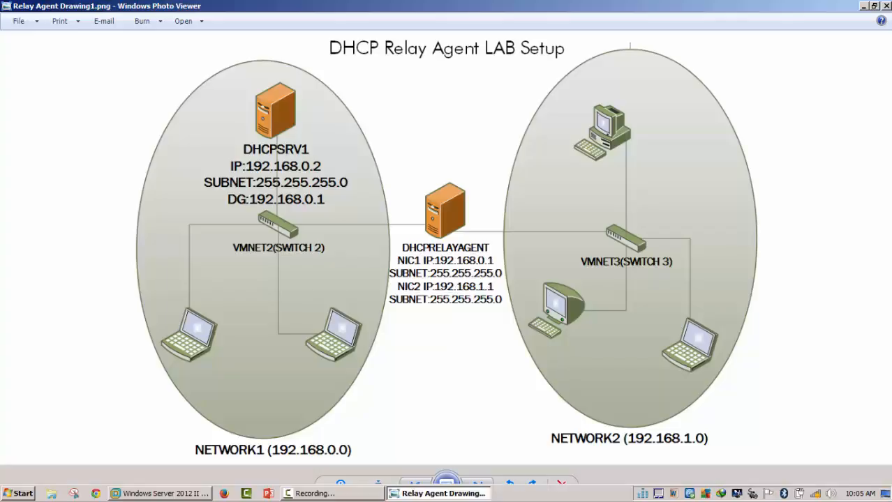
pyautogui.click(161, 494)
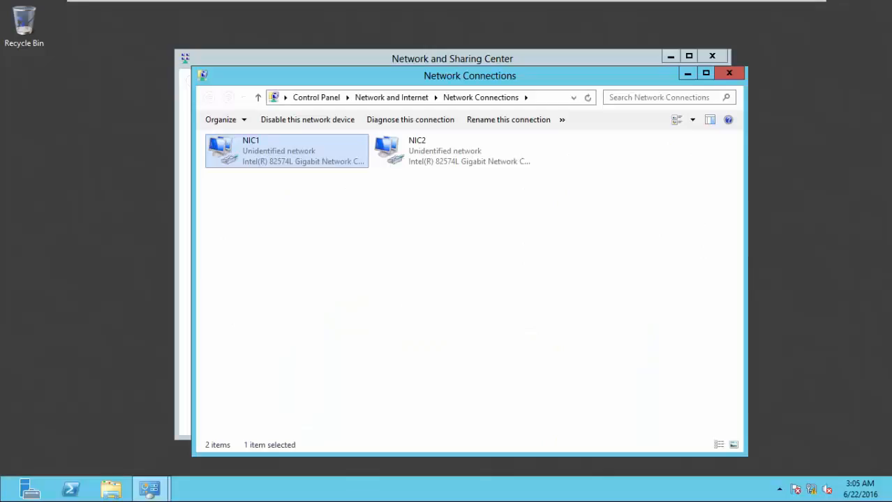
pyautogui.rightClick(294, 159)
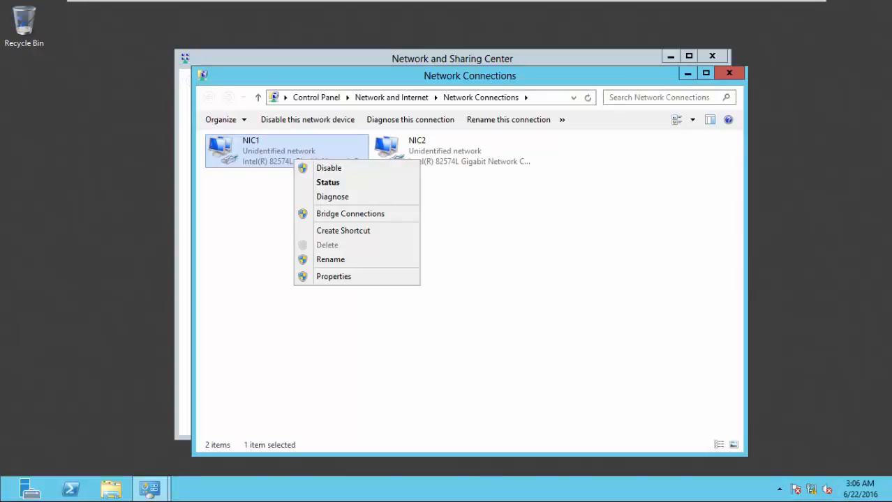
pyautogui.click(334, 277)
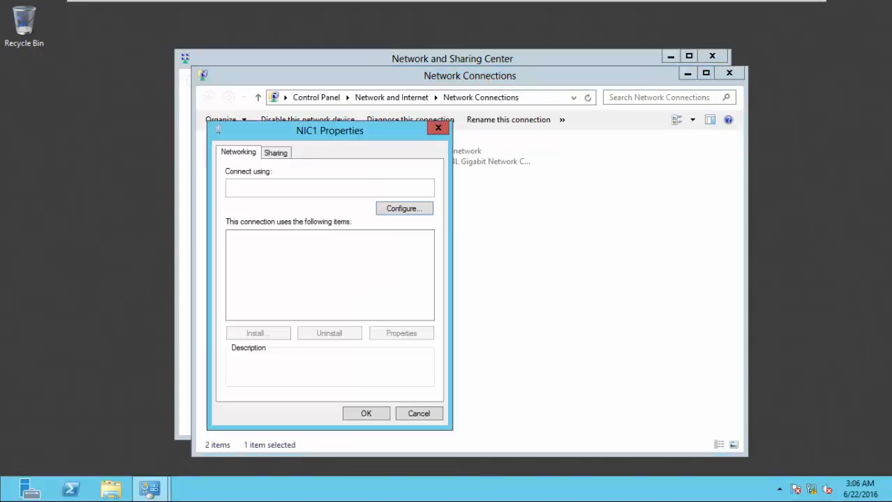
pyautogui.click(234, 303)
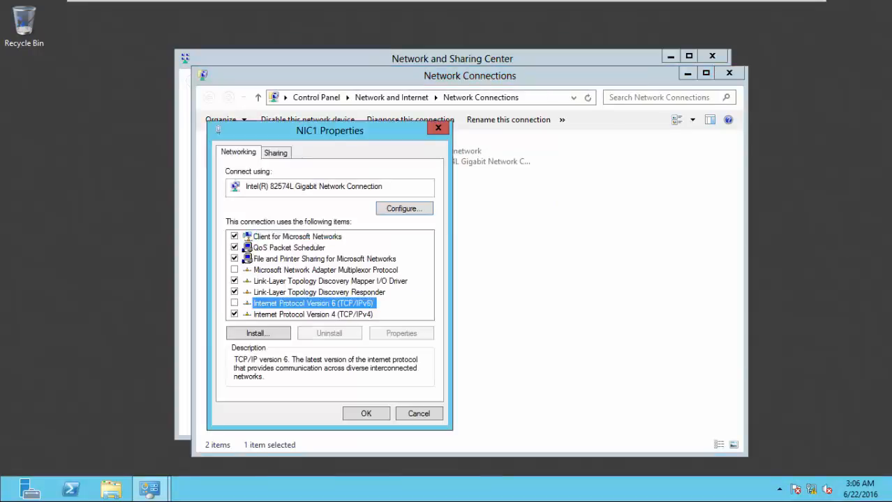
# Step: Give NIC1 the static IPv4 address 192.168.0.1 with subnet mask 255.255.255.0, and close its properties
pyautogui.click(313, 314)
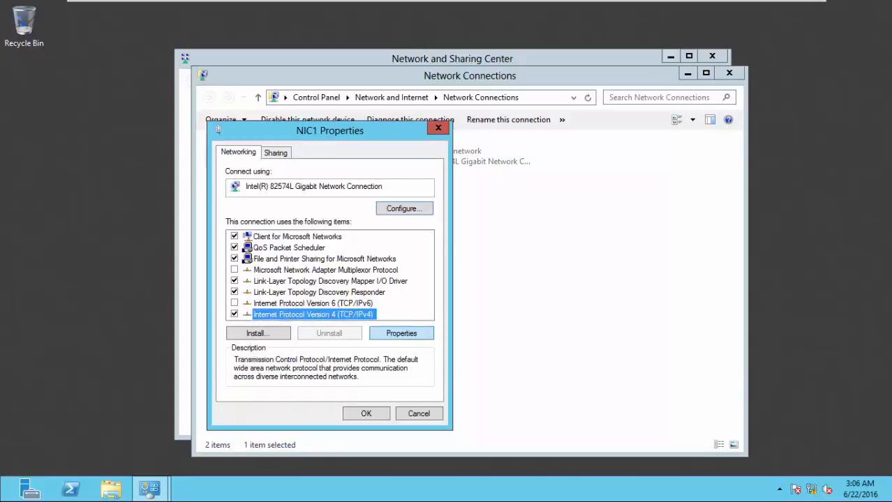
pyautogui.click(401, 333)
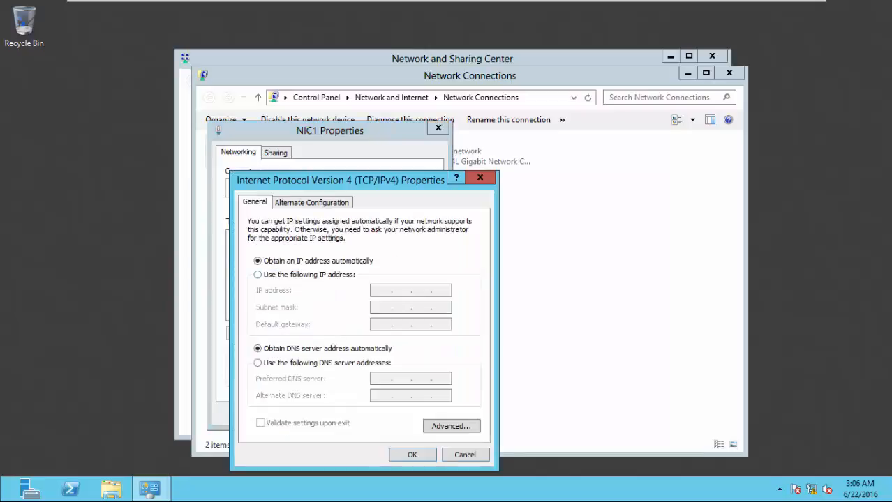
pyautogui.click(258, 275)
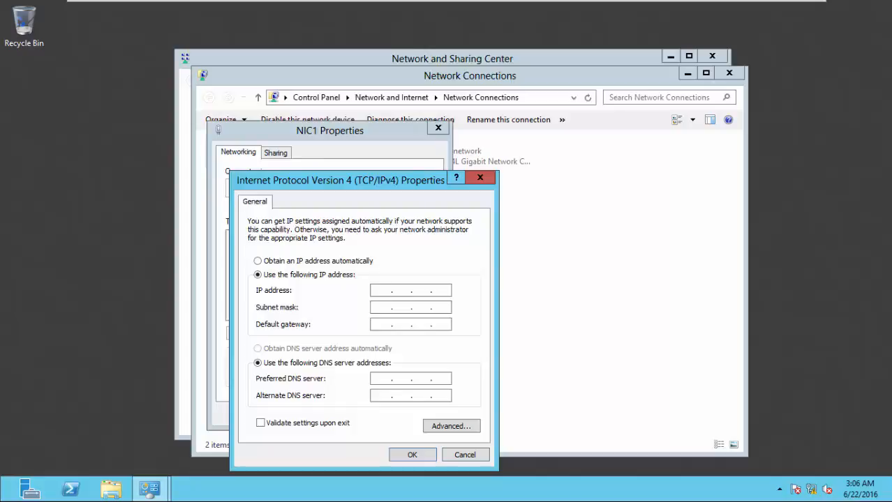
pyautogui.write('192 .')
pyautogui.write('168 . 0 . 1')
pyautogui.press('Tab')
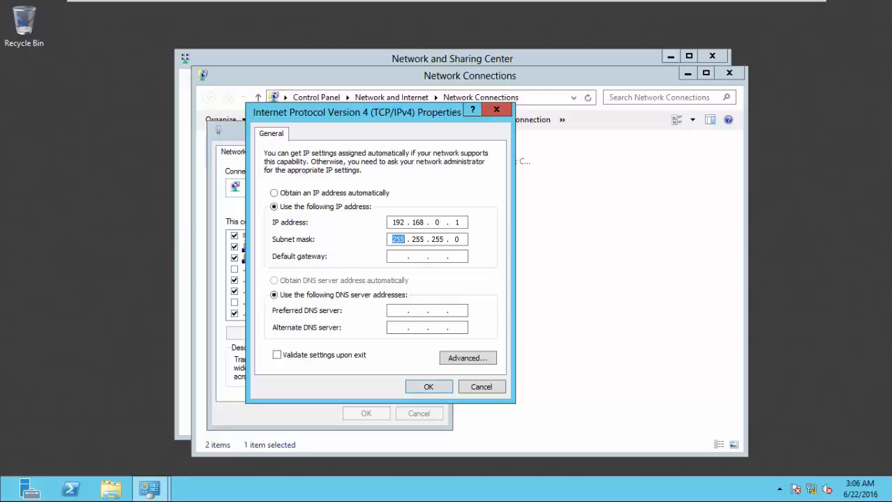
pyautogui.press('Return')
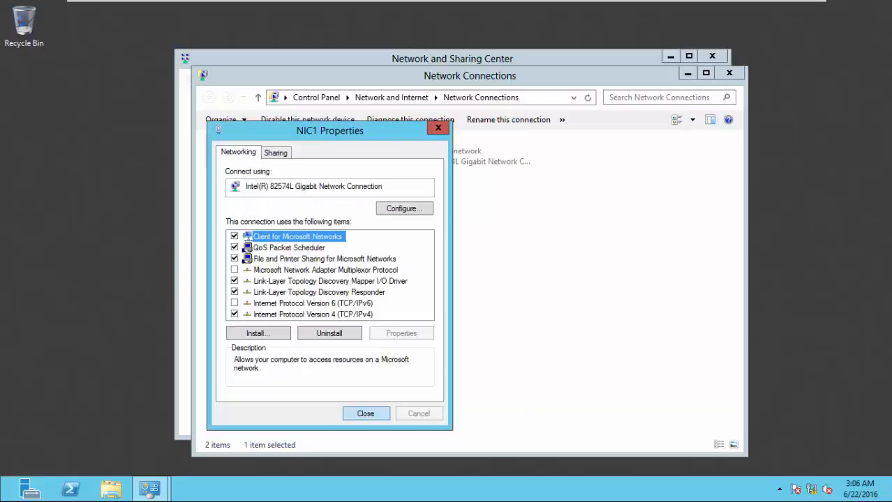
pyautogui.press('Return')
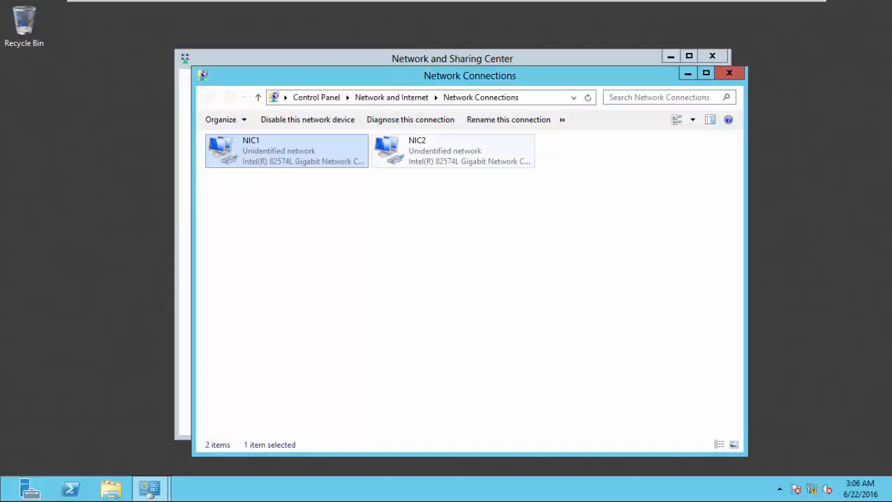
# Step: Check NIC2's addressing in the lab diagram, and disable Internet Protocol Version 6 (TCP/IPv6) on the NIC2 connection
pyautogui.click(453, 152)
pyautogui.click(774, 7)
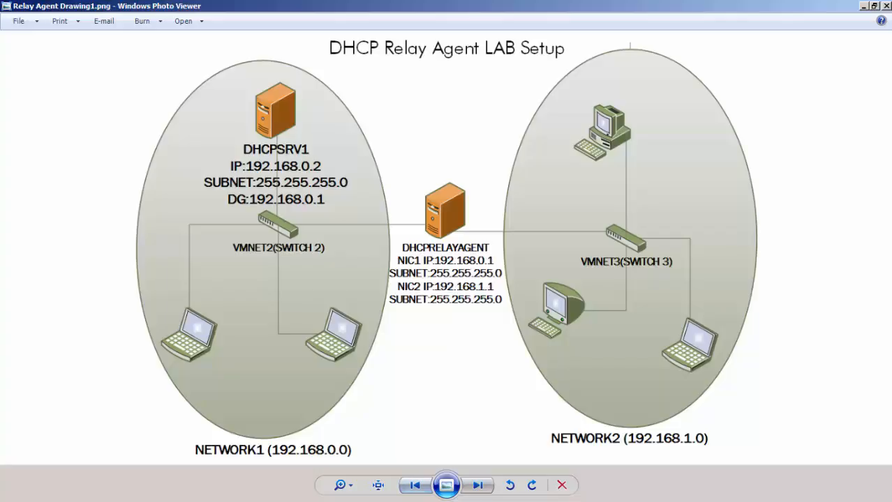
pyautogui.click(161, 493)
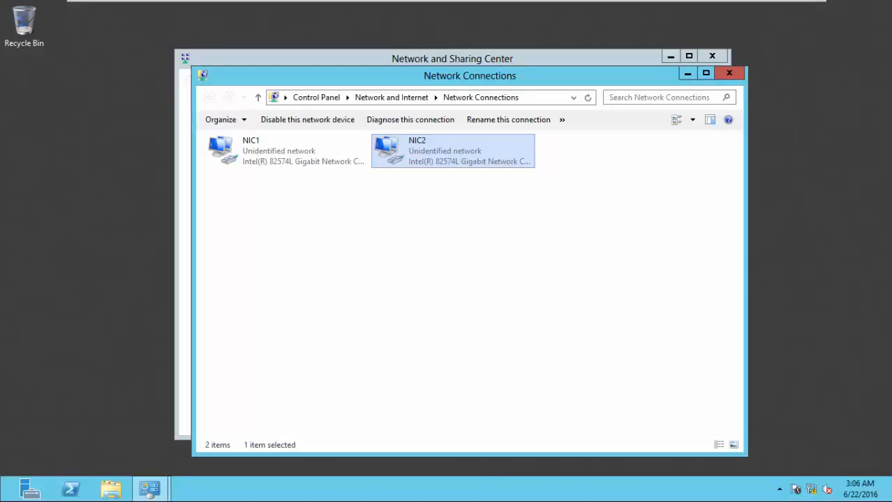
pyautogui.rightClick(429, 149)
pyautogui.click(464, 268)
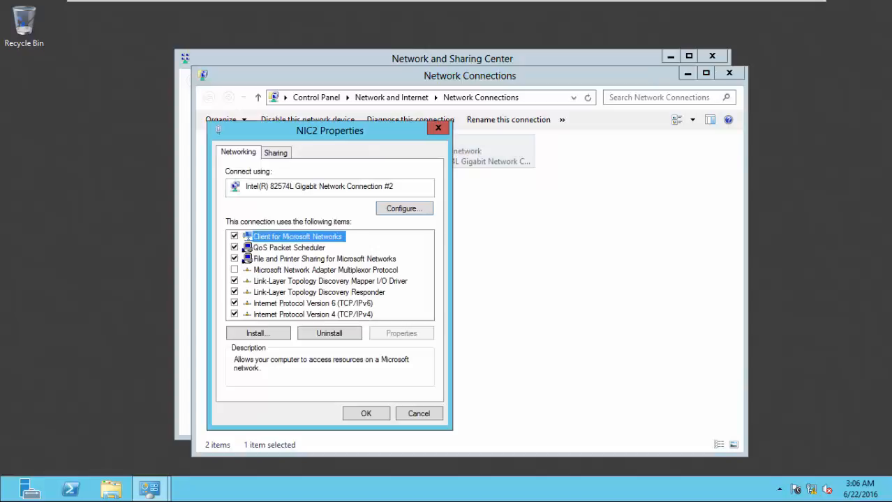
pyautogui.click(234, 303)
# Step: Give NIC2 the static IPv4 address 192.168.1.1 with subnet mask 255.255.255.0, and close its properties
pyautogui.click(312, 314)
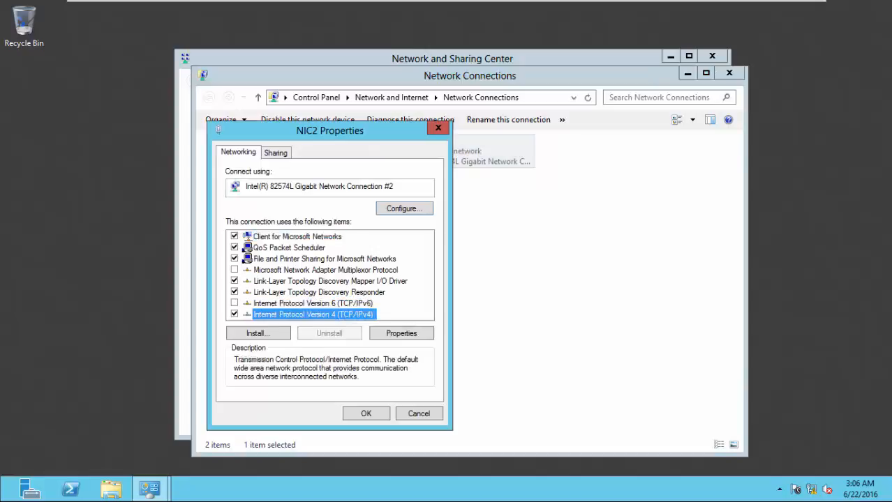
pyautogui.click(401, 333)
pyautogui.click(258, 275)
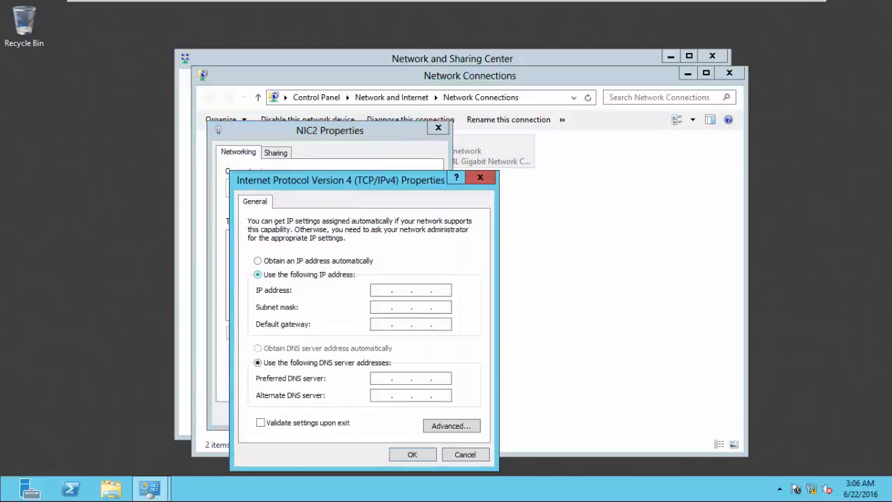
pyautogui.write('192 . 168 . 0 .')
pyautogui.press('BackSpace')
pyautogui.write('1.')
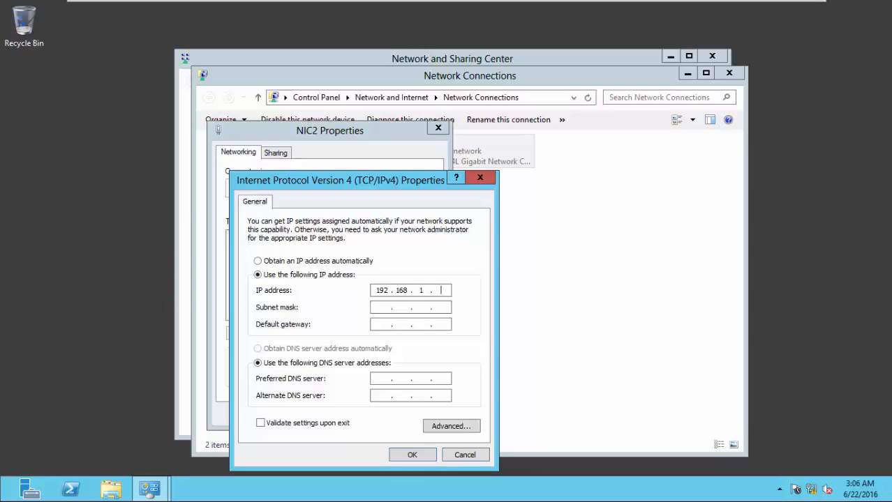
pyautogui.write('1')
pyautogui.press('Tab')
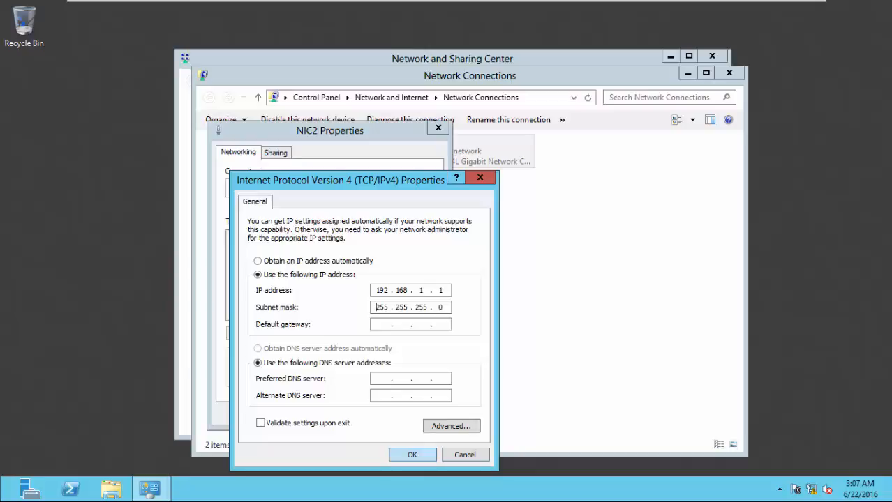
pyautogui.press('Return')
pyautogui.press('Return')
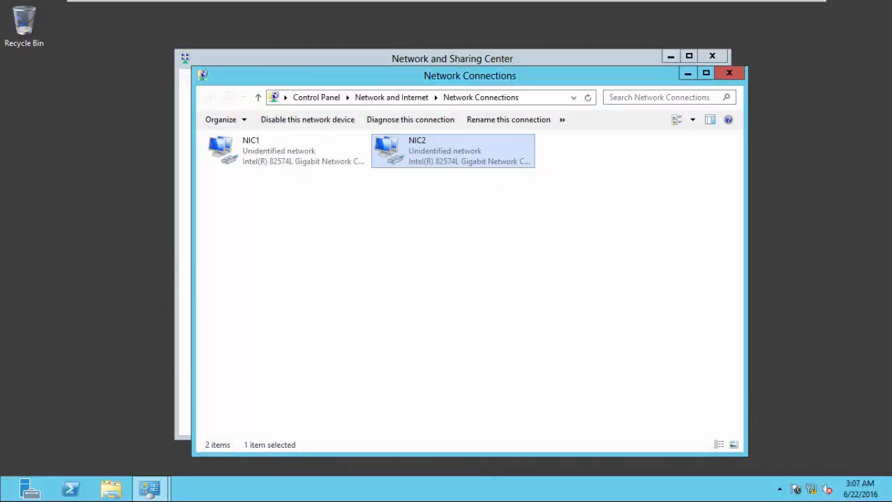
# Step: Close the Network Connections and Network and Sharing Center windows, and refresh the desktop
pyautogui.rightClick(597, 225)
pyautogui.click(633, 278)
pyautogui.click(729, 73)
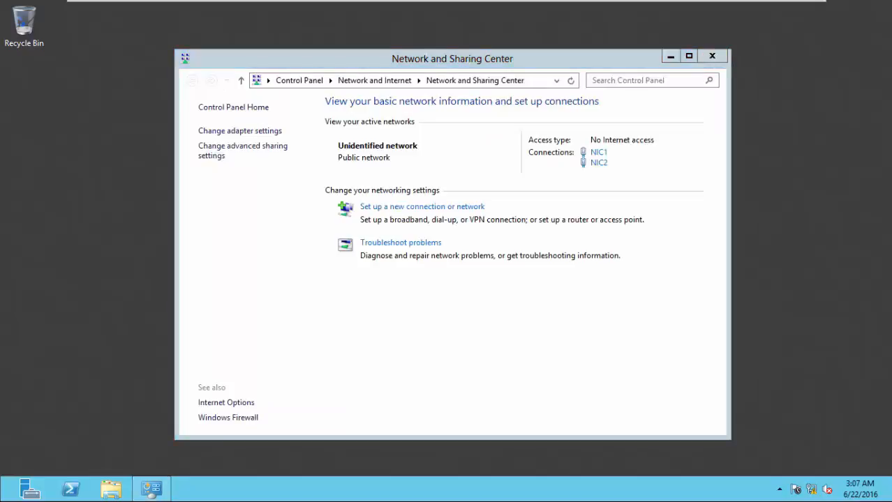
pyautogui.click(711, 56)
pyautogui.rightClick(612, 192)
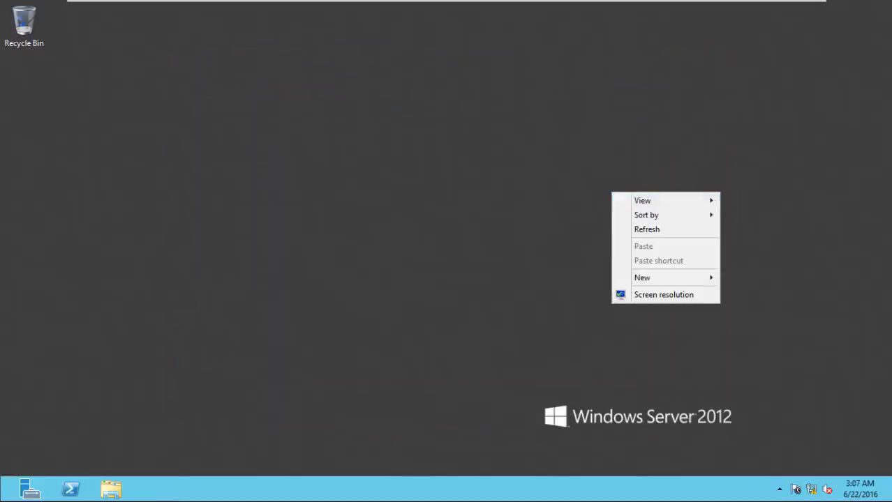
pyautogui.click(647, 230)
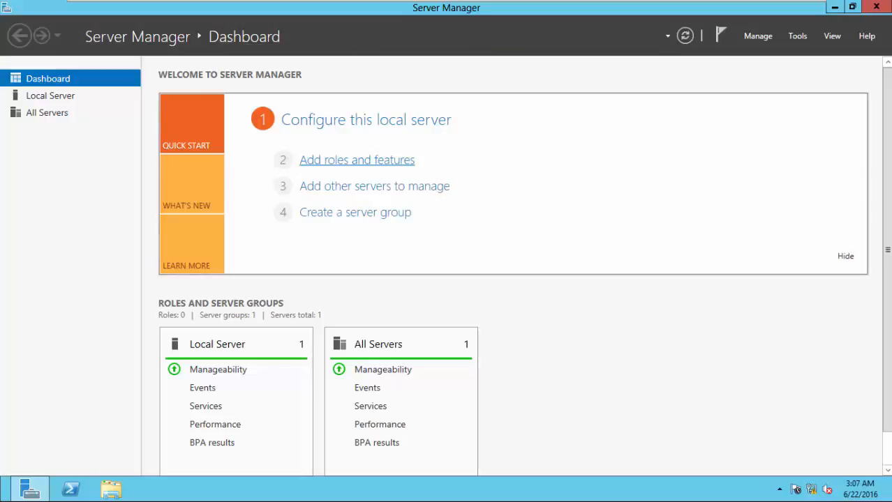
# Step: Start the Add Roles and Features Wizard from the Server Manager dashboard, and choose a role-based or feature-based installation
pyautogui.click(356, 160)
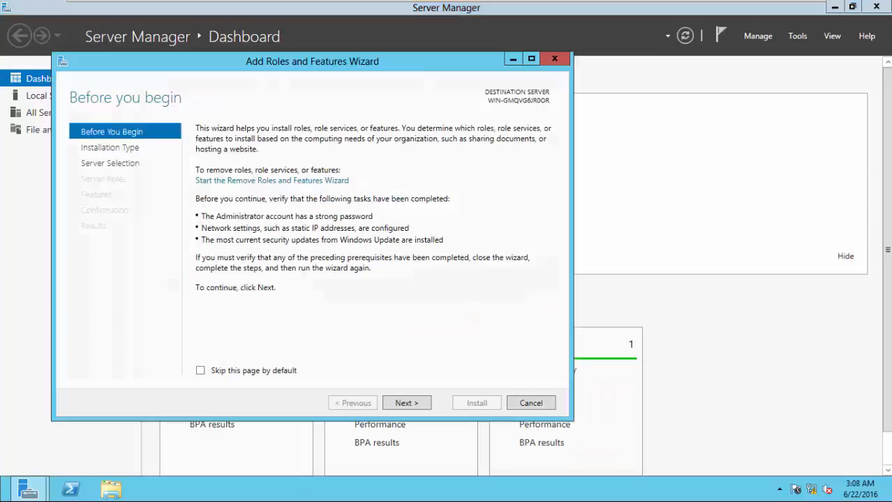
pyautogui.moveTo(313, 65); pyautogui.dragTo(456, 66)
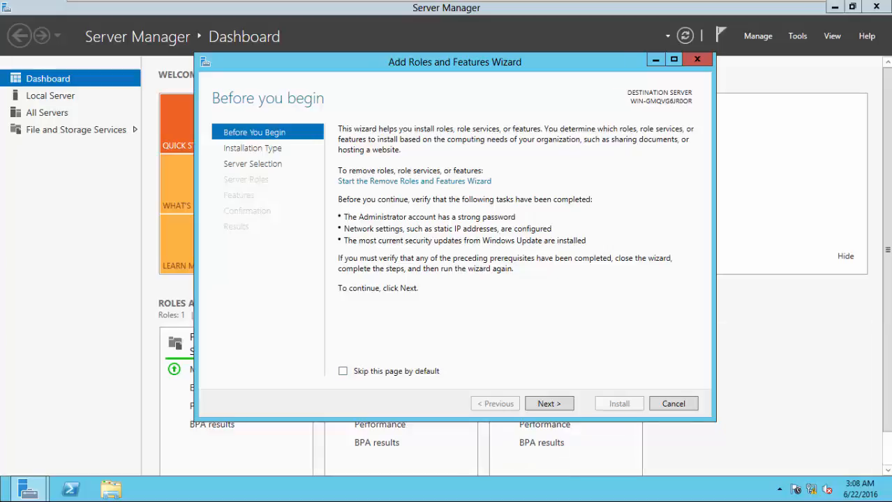
pyautogui.press('Return')
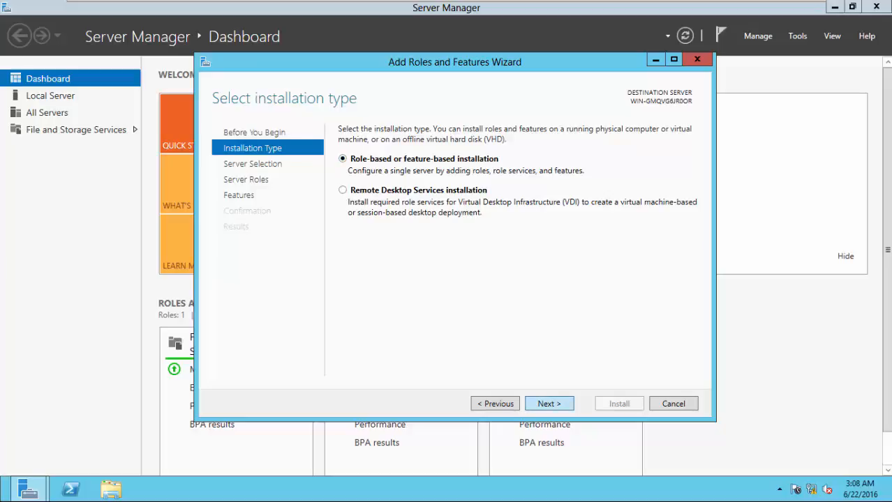
pyautogui.press('Return')
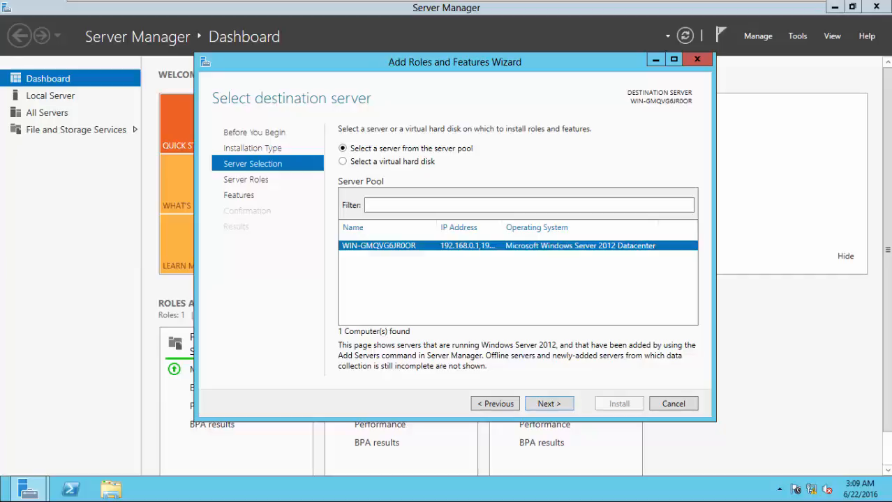
# Step: Widen the IP Address column in the server pool to check both addresses, and accept the local server as destination
pyautogui.click(535, 227)
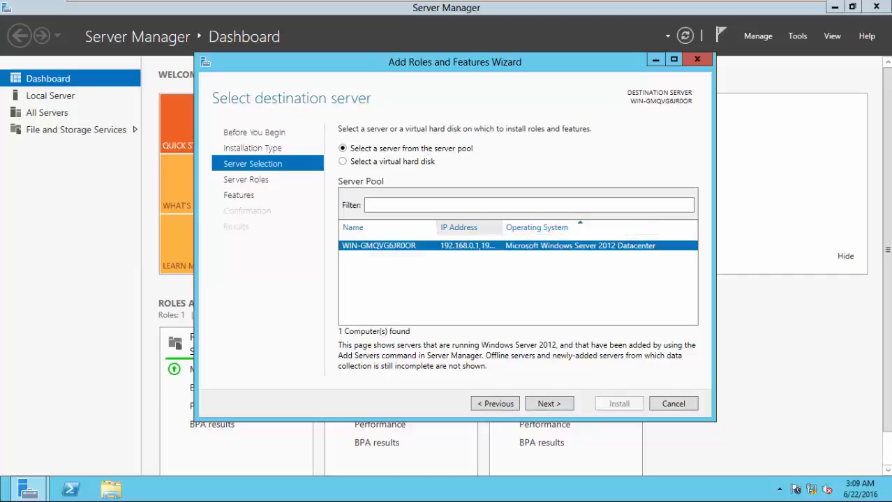
pyautogui.moveTo(502, 227); pyautogui.dragTo(565, 227)
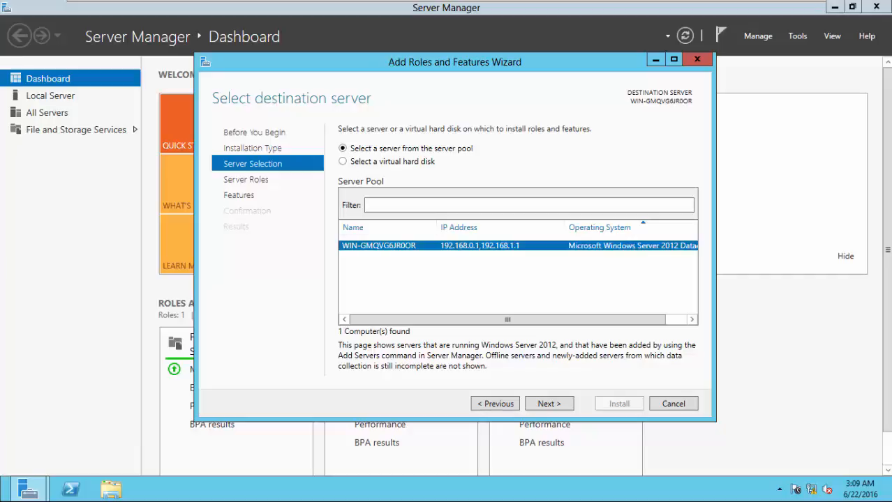
pyautogui.click(549, 404)
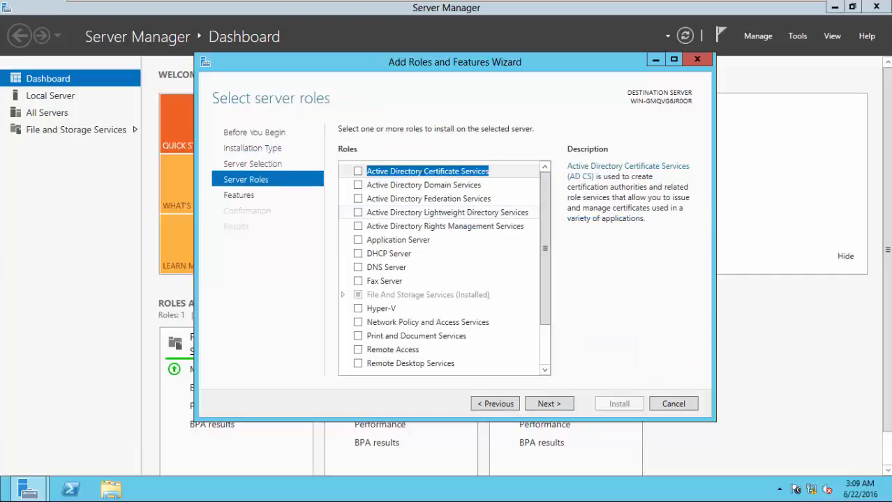
# Step: Select the Remote Access role together with its required features and management tools, and continue to the feature selection
pyautogui.scroll(-2, 445, 267)
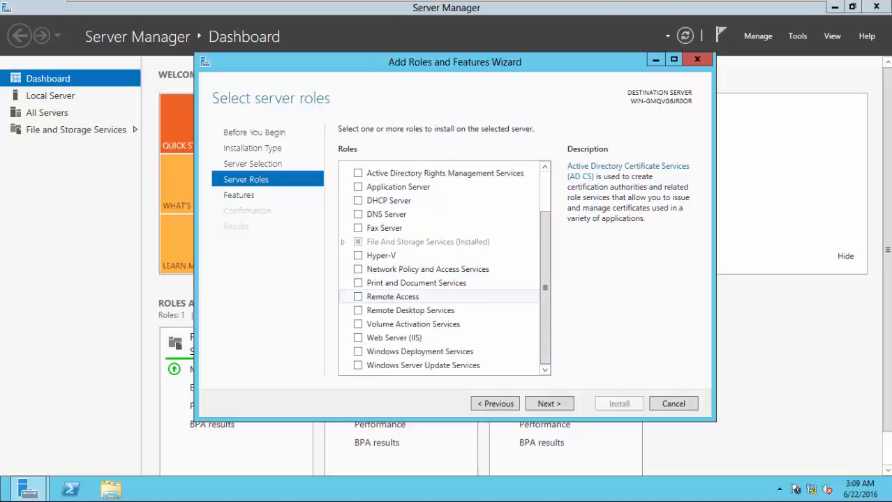
pyautogui.click(358, 297)
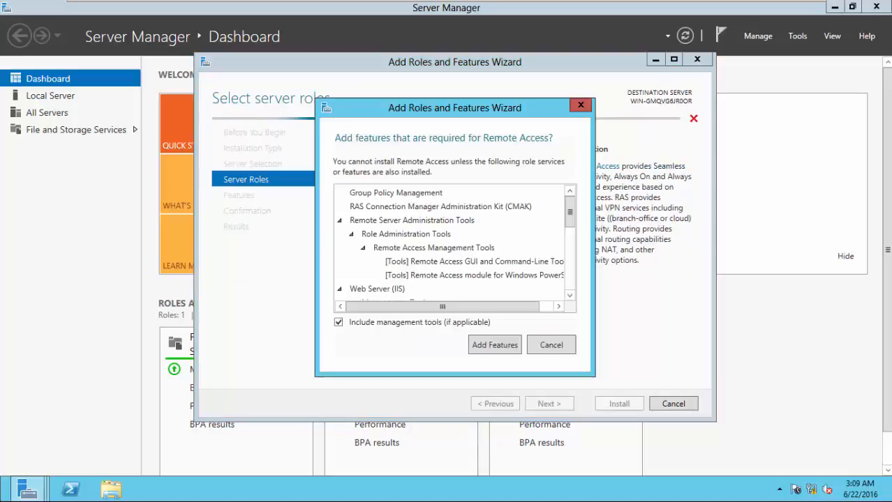
pyautogui.moveTo(570, 212); pyautogui.dragTo(570, 271)
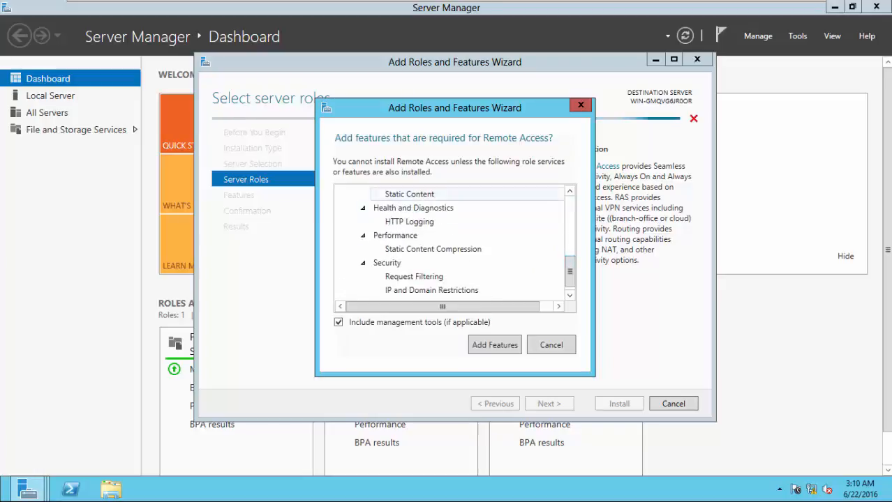
pyautogui.moveTo(418, 114); pyautogui.dragTo(473, 96)
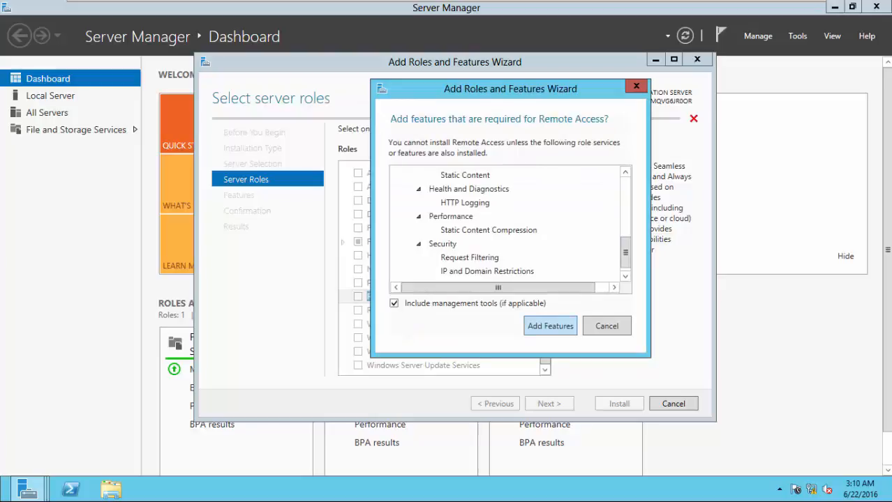
pyautogui.click(550, 326)
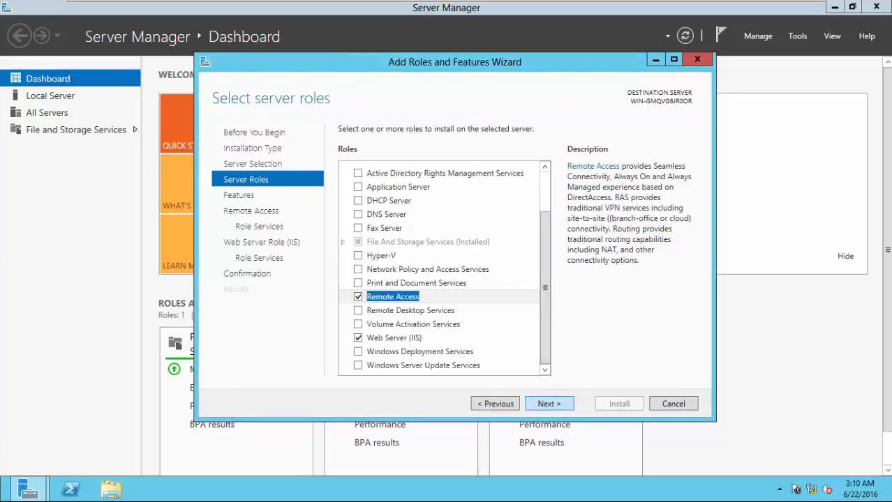
pyautogui.click(549, 404)
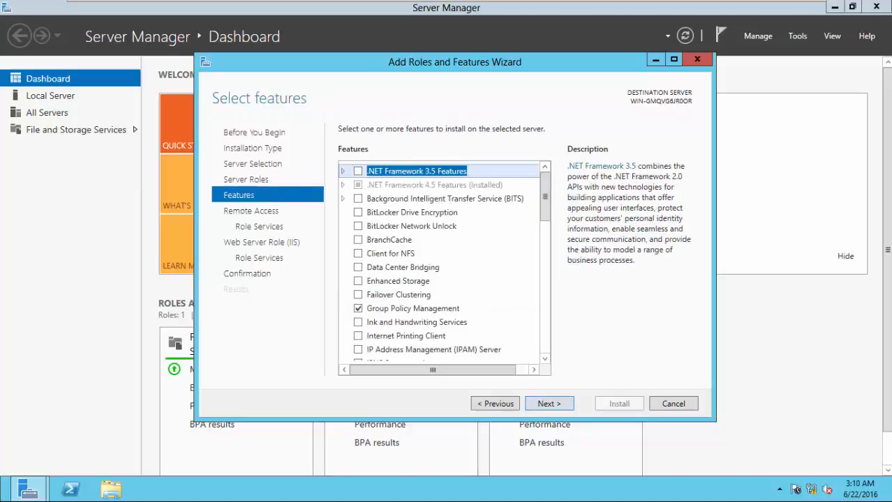
# Step: Accept the selected features and add the Routing role service for Remote Access alongside DirectAccess and VPN (RAS)
pyautogui.moveTo(545, 198); pyautogui.dragTo(545, 329)
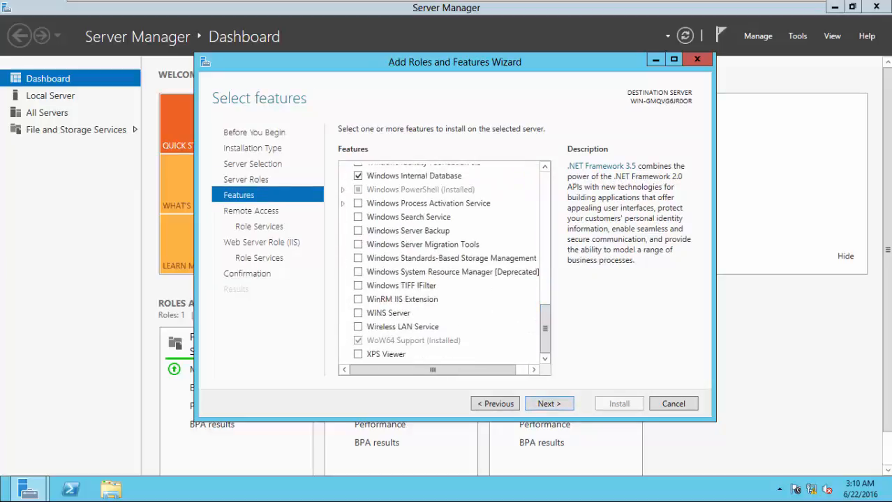
pyautogui.click(549, 404)
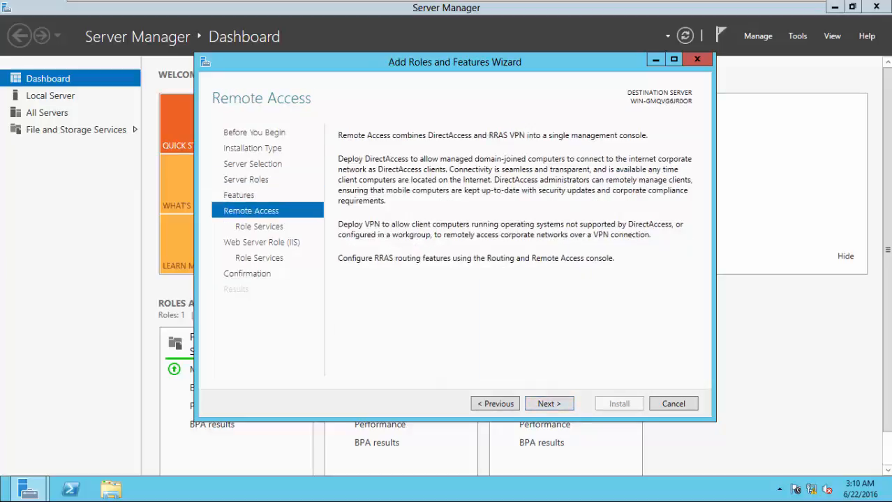
pyautogui.click(550, 404)
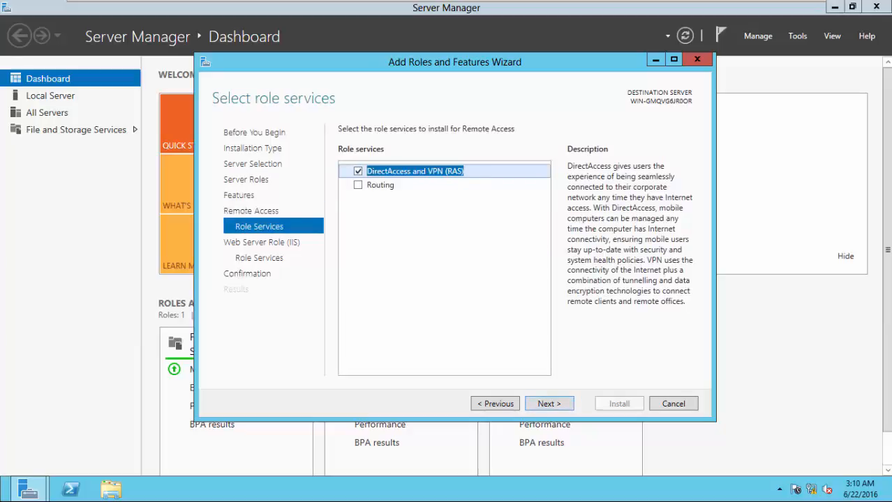
pyautogui.click(358, 184)
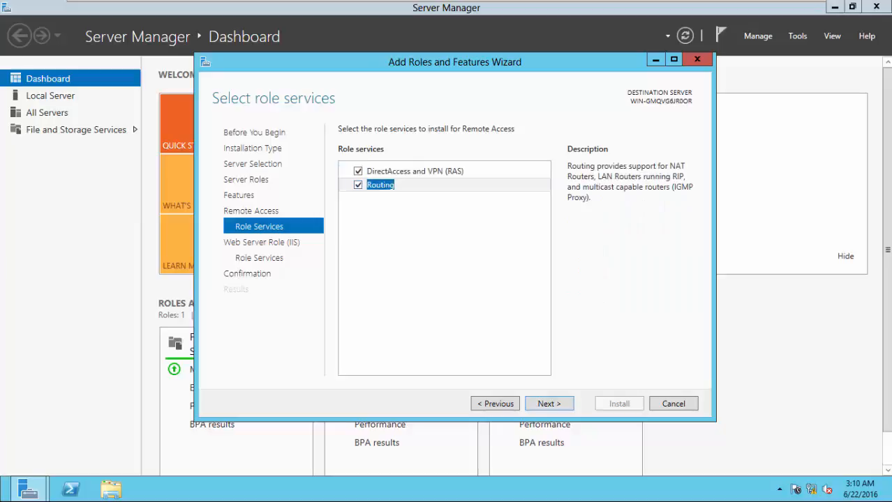
pyautogui.click(549, 403)
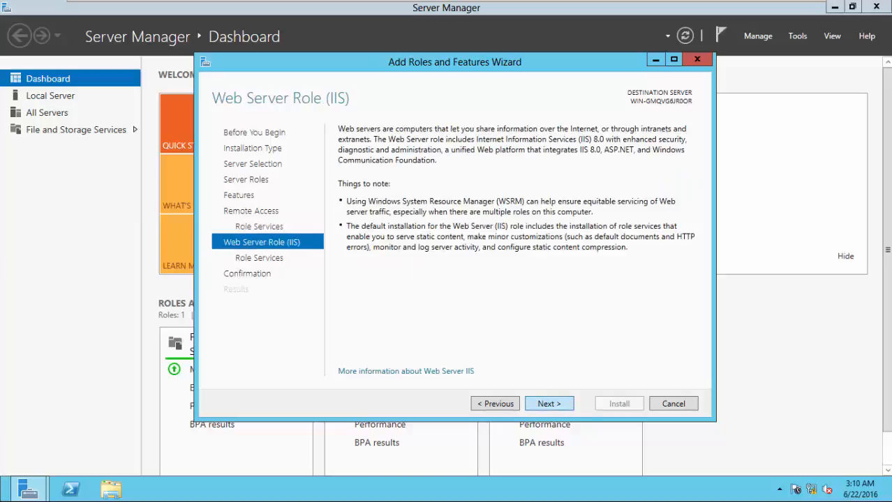
# Step: Keep the default Web Server (IIS) role services and install the selected roles and features
pyautogui.click(549, 403)
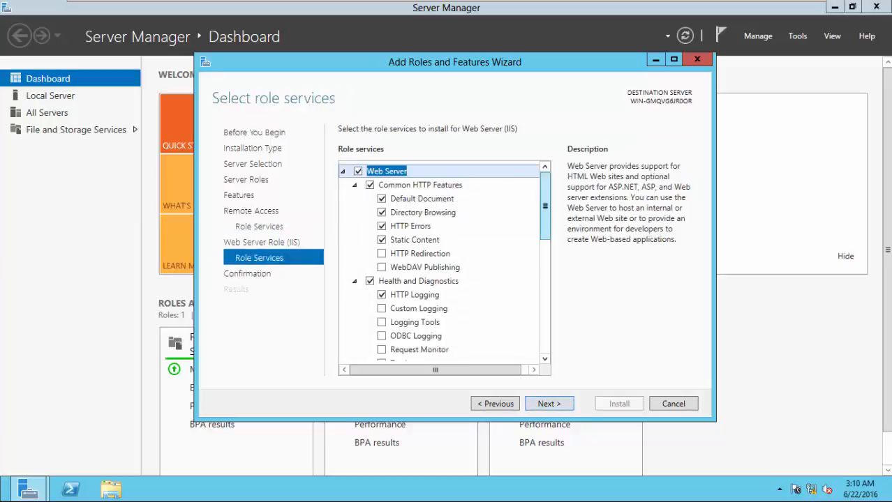
pyautogui.moveTo(544, 210); pyautogui.dragTo(545, 183)
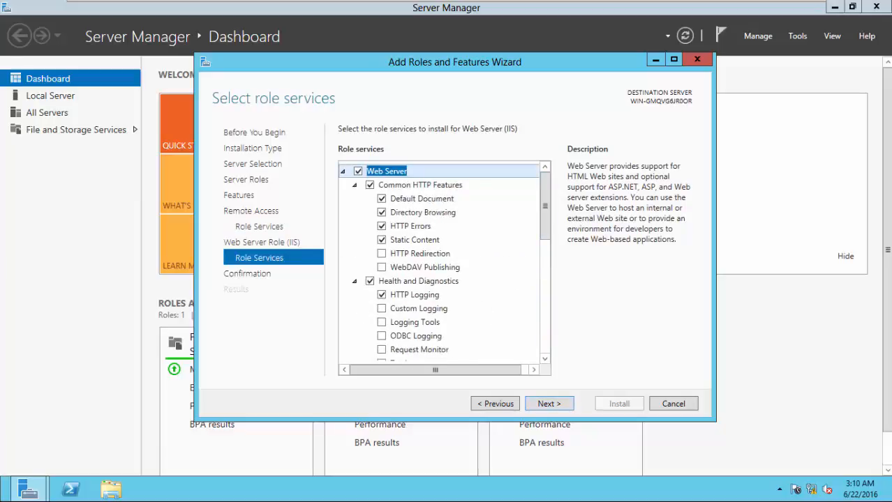
pyautogui.click(548, 403)
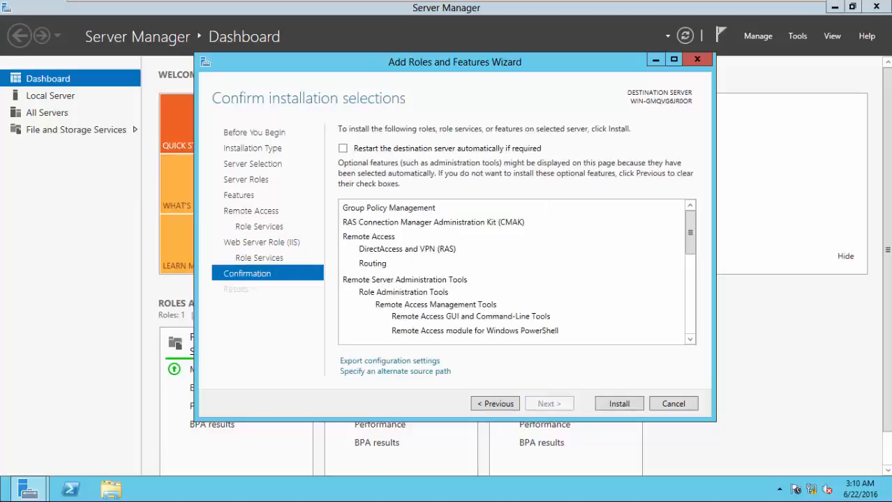
pyautogui.click(619, 403)
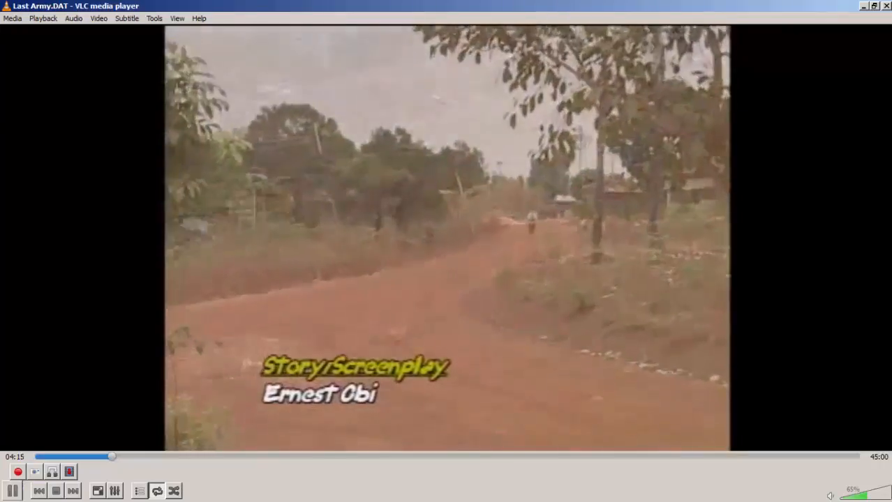
# Step: Raise the playback volume of Last Army.DAT in VLC media player above 100%, fine-tuning it around 120 to 125%
pyautogui.hotkey('ctrl', 'Up')
pyautogui.hotkey('ctrl', 'Up')
pyautogui.hotkey('ctrl', 'Up')
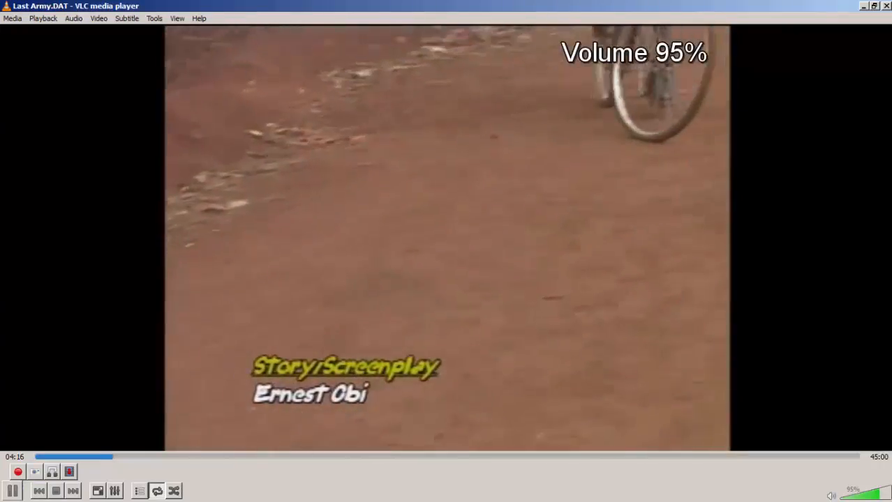
pyautogui.hotkey('ctrl', 'Up')
pyautogui.hotkey('ctrl', 'Up')
pyautogui.hotkey('ctrl', 'Up')
pyautogui.hotkey('ctrl', 'Up')
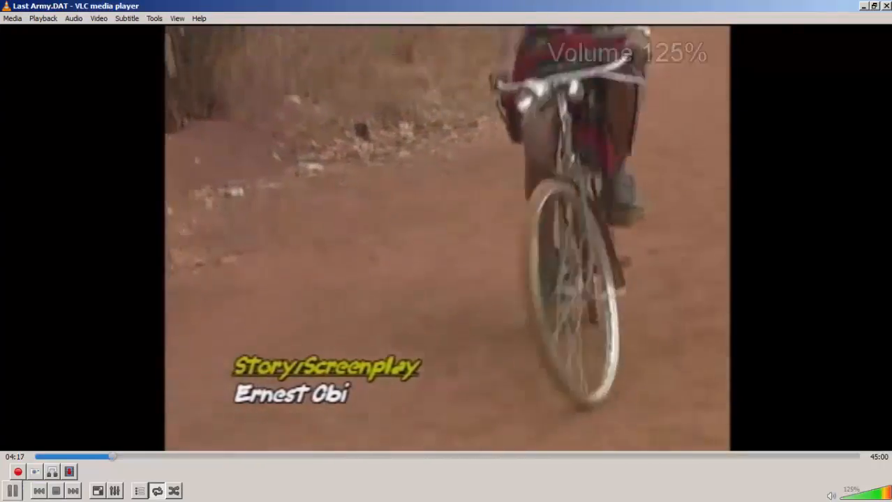
pyautogui.hotkey('ctrl', 'Down')
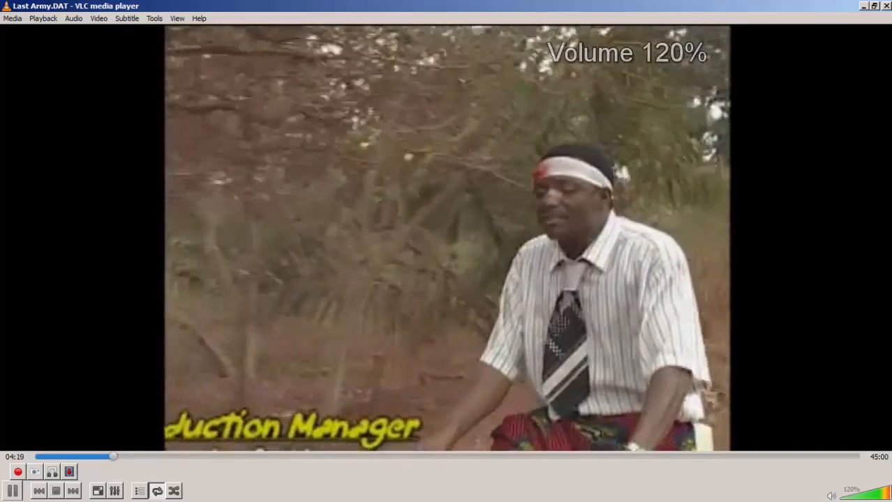
pyautogui.hotkey('ctrl', 'Up')
pyautogui.hotkey('ctrl', 'Up')
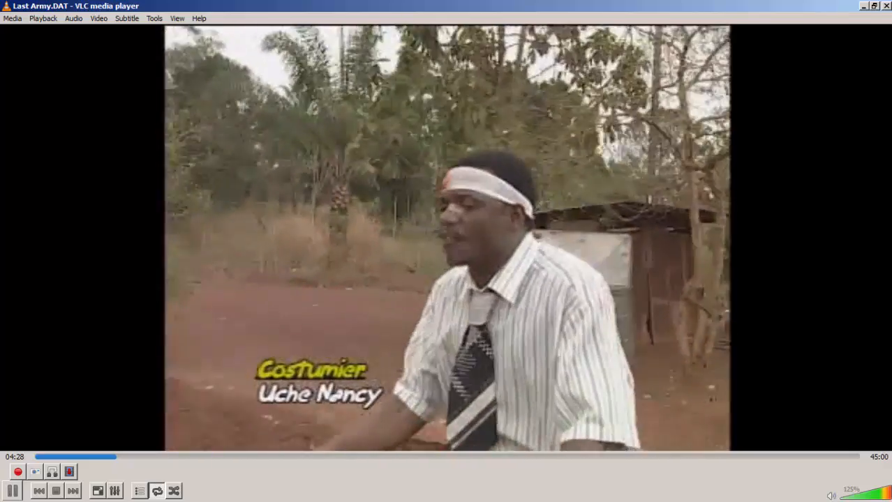
pyautogui.hotkey('ctrl', 'Down')
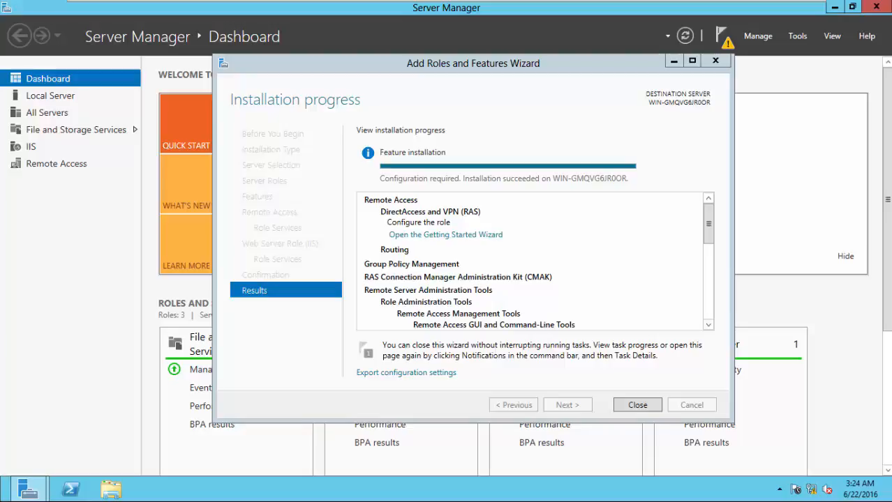
# Step: Close the Add Roles and Features Wizard with the installation results, and close Server Manager
pyautogui.moveTo(473, 63); pyautogui.dragTo(487, 48)
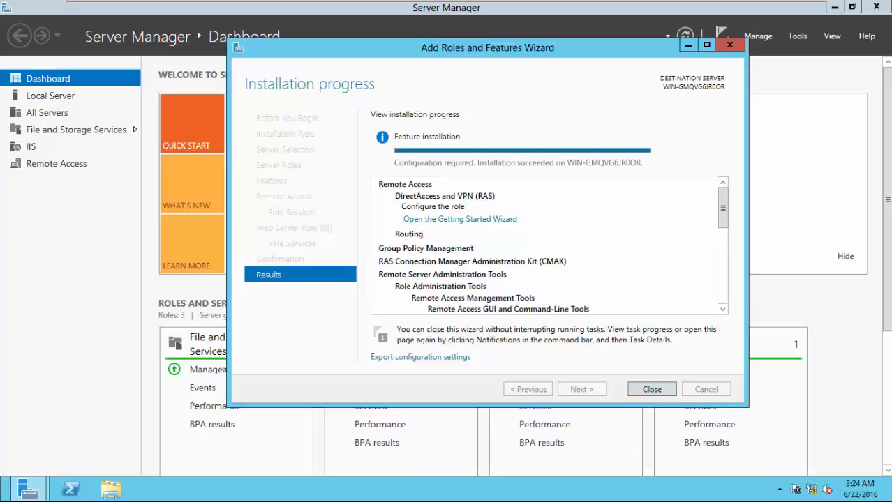
pyautogui.click(651, 390)
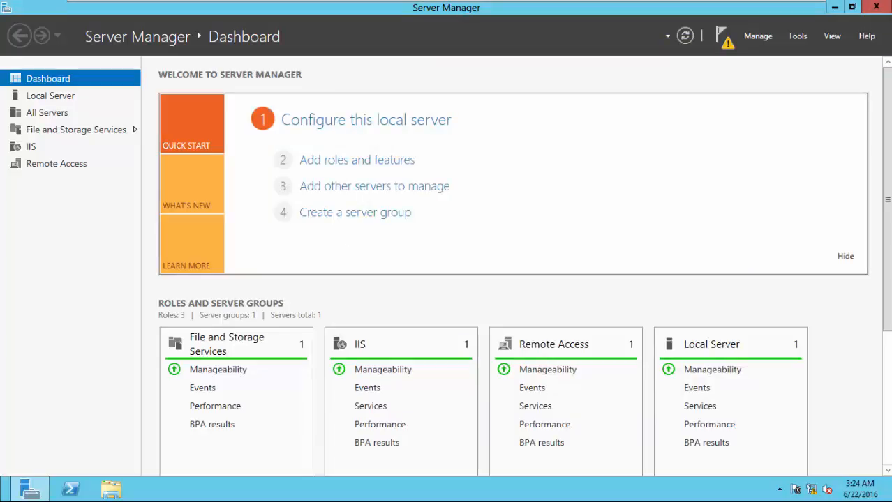
pyautogui.click(876, 7)
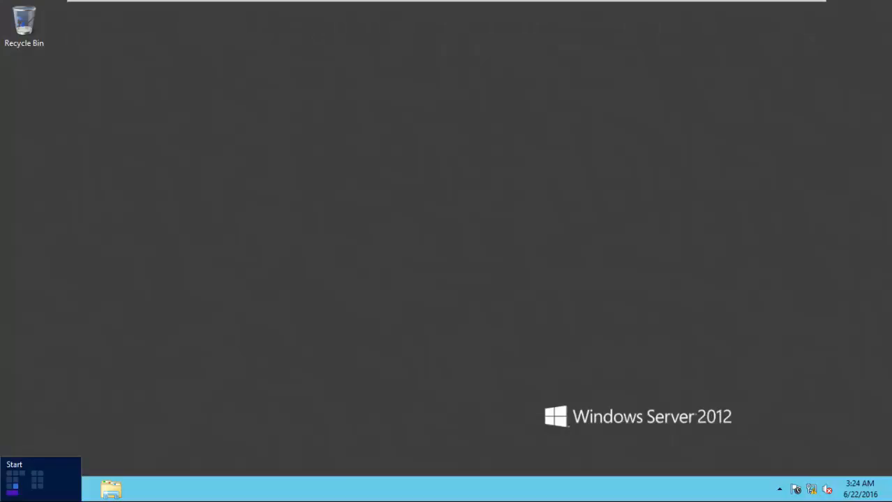
# Step: Open the Routing and Remote Access console from the Start screen and maximize its window
pyautogui.click(2, 501)
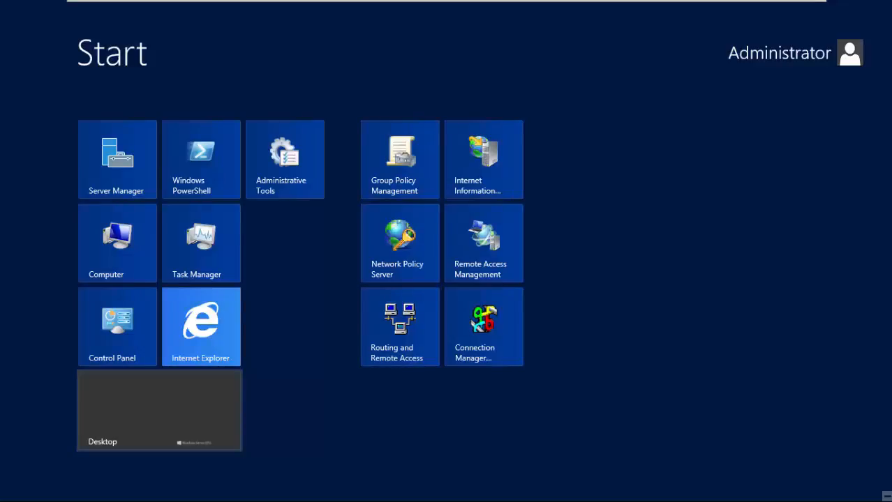
pyautogui.click(159, 411)
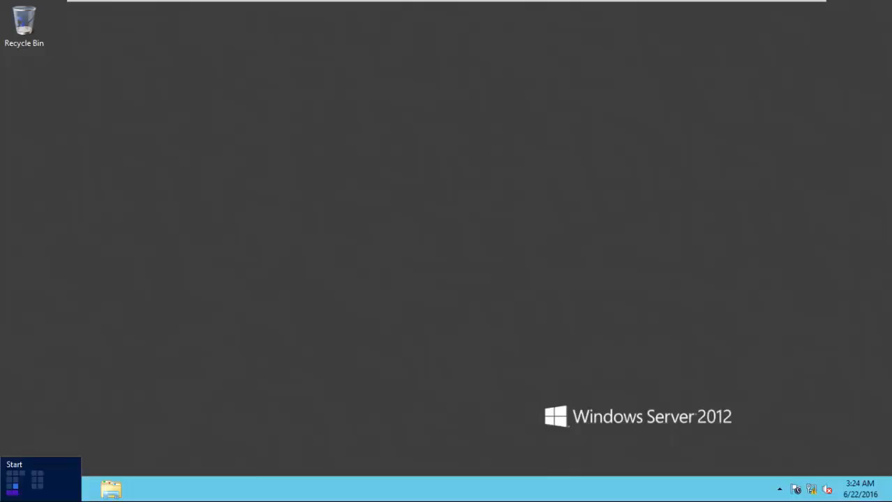
pyautogui.click(14, 490)
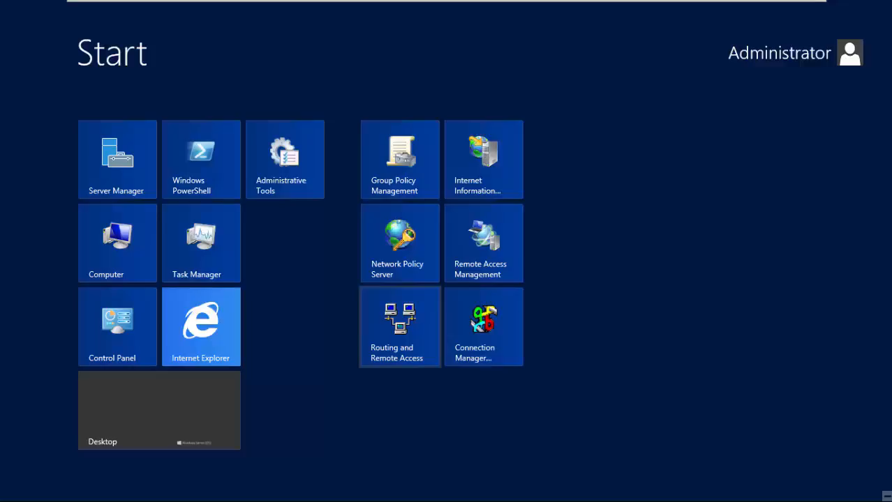
pyautogui.click(400, 326)
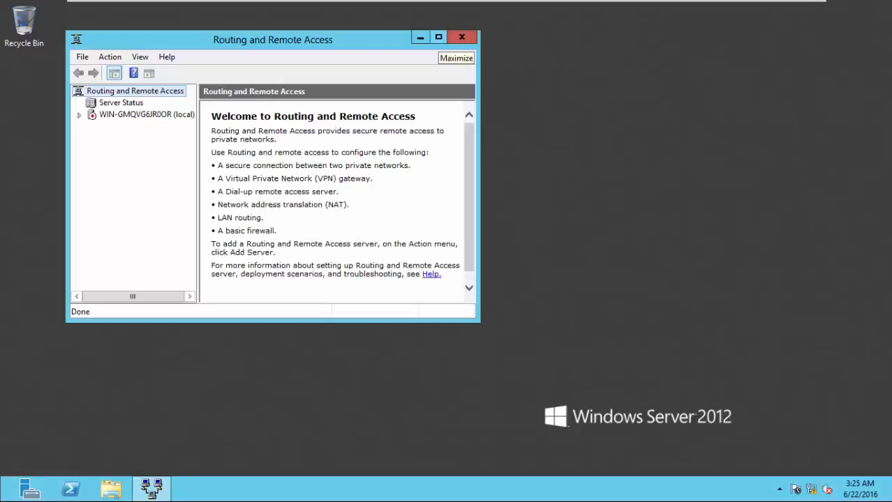
pyautogui.click(438, 37)
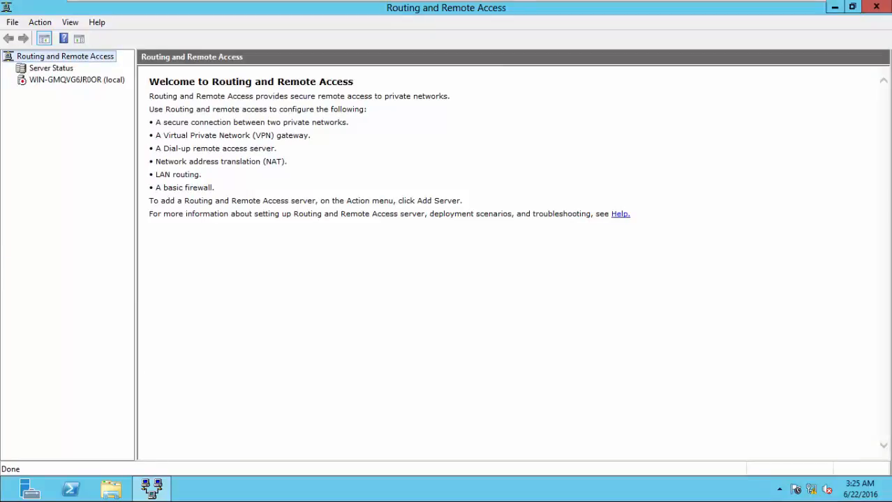
# Step: Start configuring and enabling Routing and Remote Access on the local server, choosing Custom configuration in the setup wizard
pyautogui.click(76, 80)
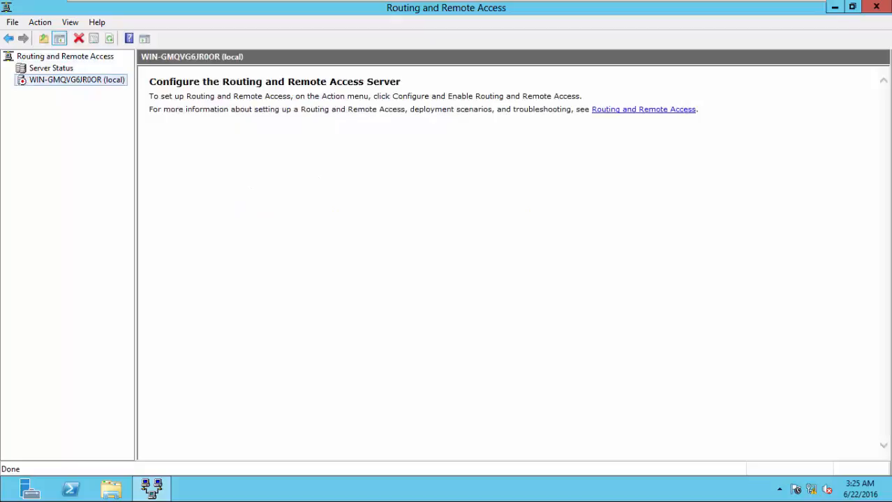
pyautogui.rightClick(58, 80)
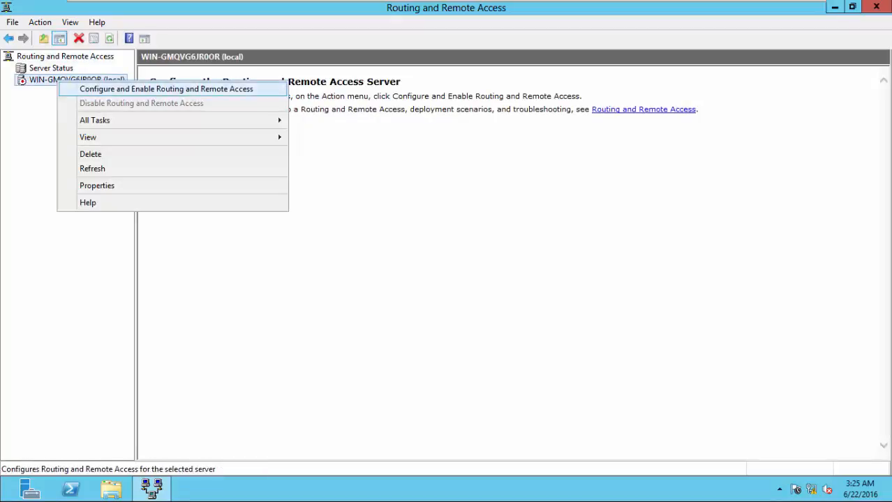
pyautogui.click(166, 89)
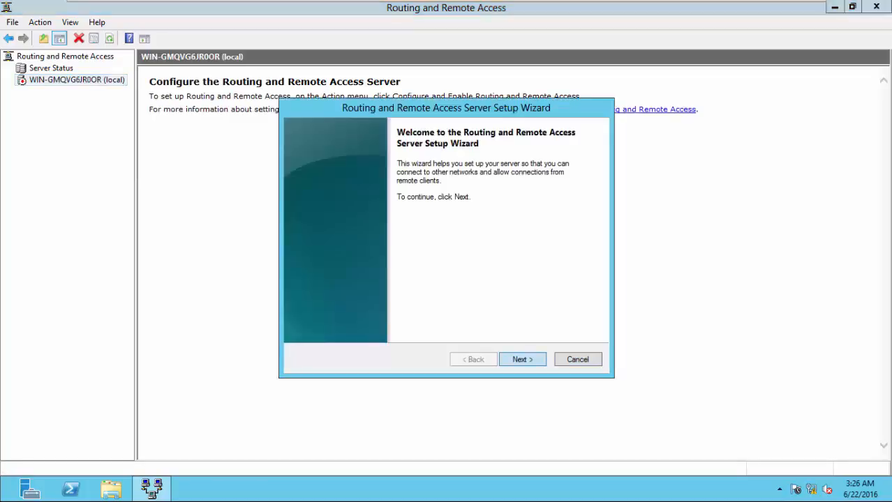
pyautogui.press('Return')
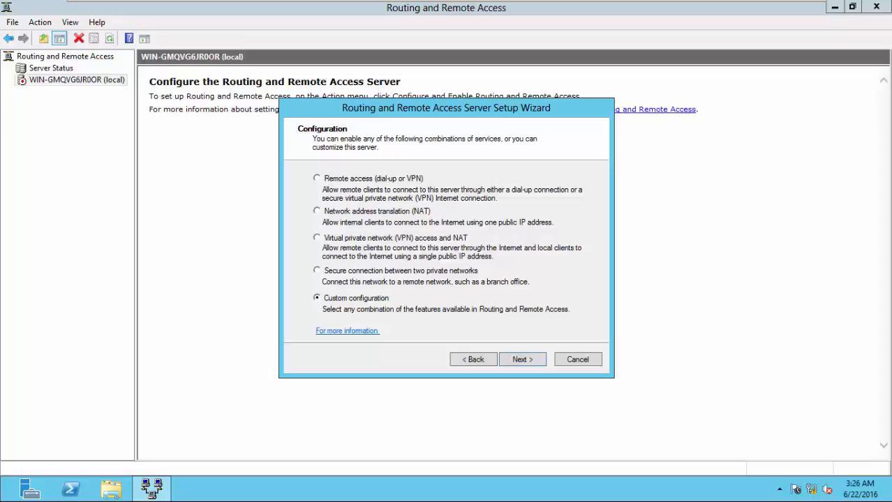
pyautogui.press('Return')
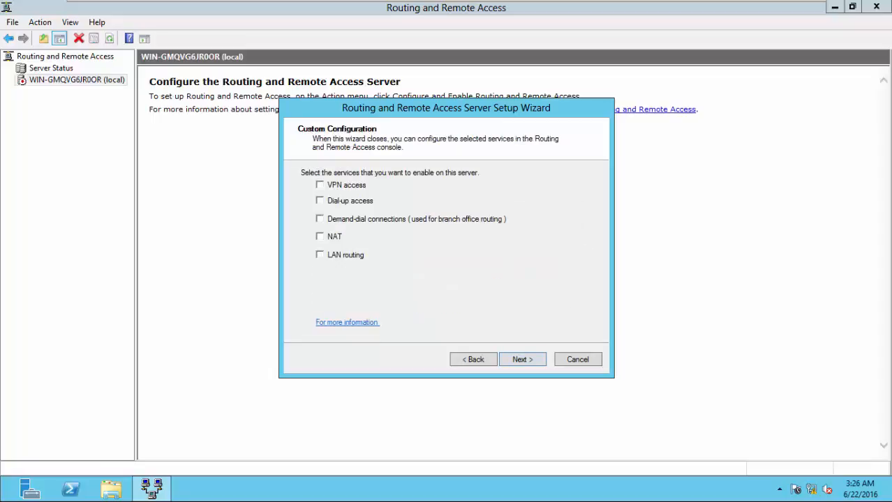
# Step: Select LAN routing as the service to enable, finish the setup wizard, and start the Routing and Remote Access service
pyautogui.click(319, 255)
pyautogui.press('Return')
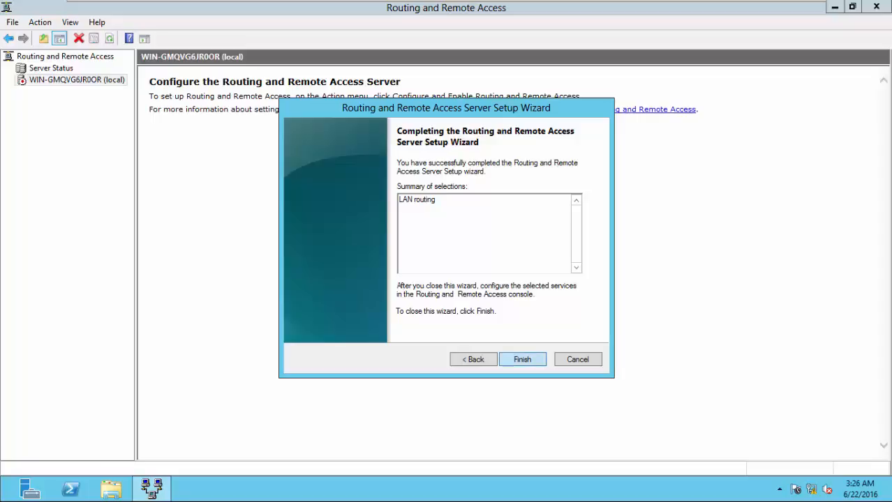
pyautogui.press('Return')
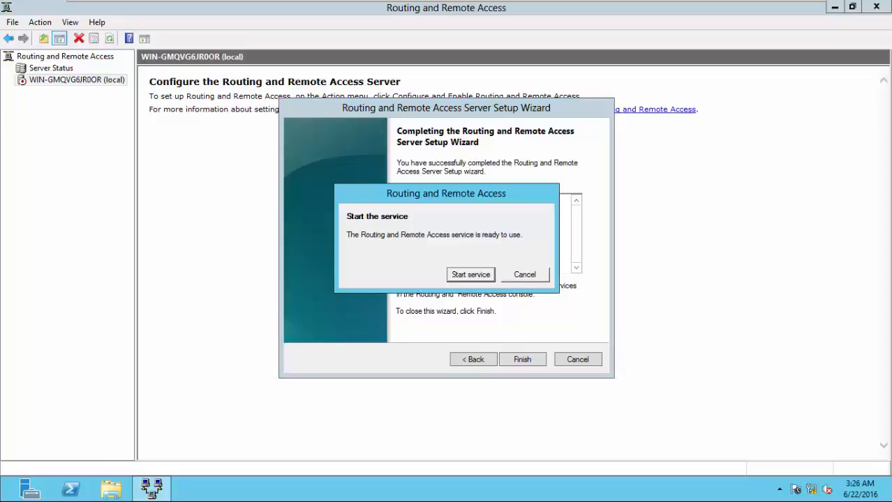
pyautogui.press('Return')
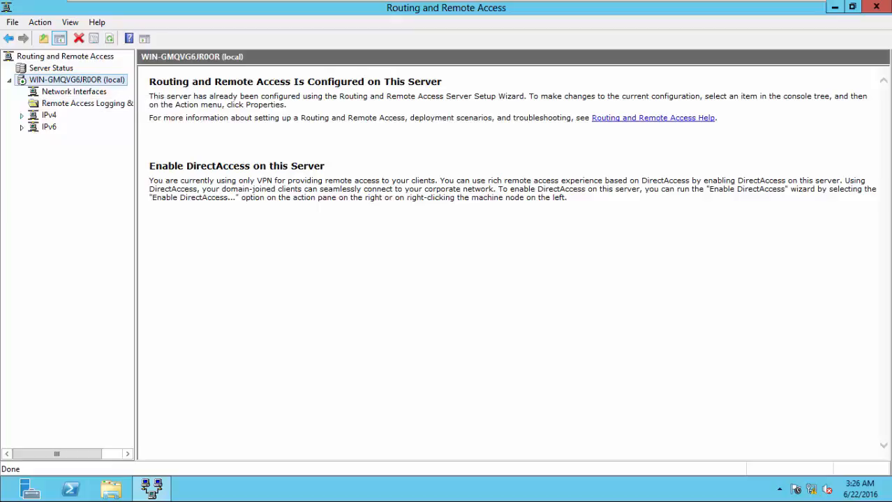
# Step: Expand the IPv4 and IPv6 nodes, and add DHCP Relay Agent as a new routing protocol under IPv4 General
pyautogui.click(22, 115)
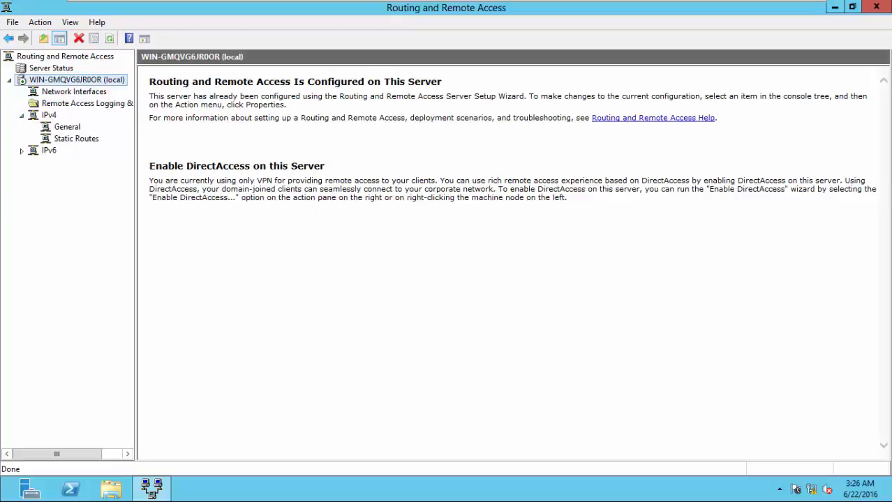
pyautogui.click(67, 127)
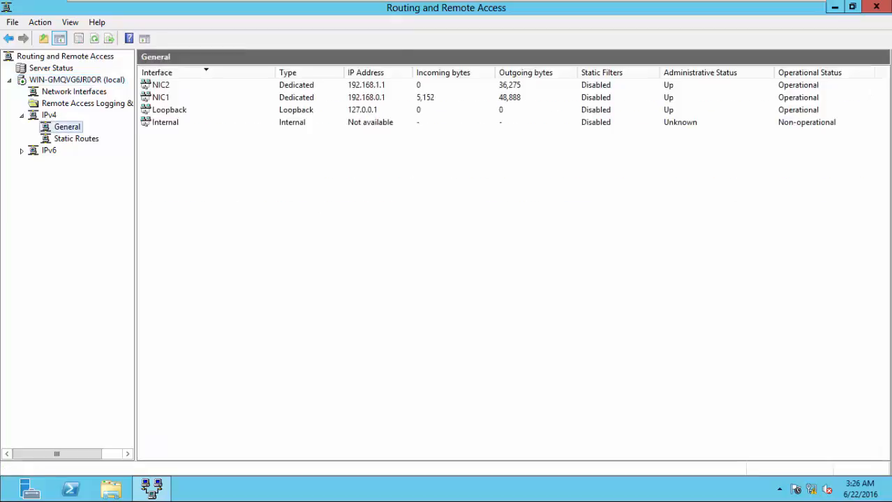
pyautogui.click(22, 151)
pyautogui.rightClick(70, 128)
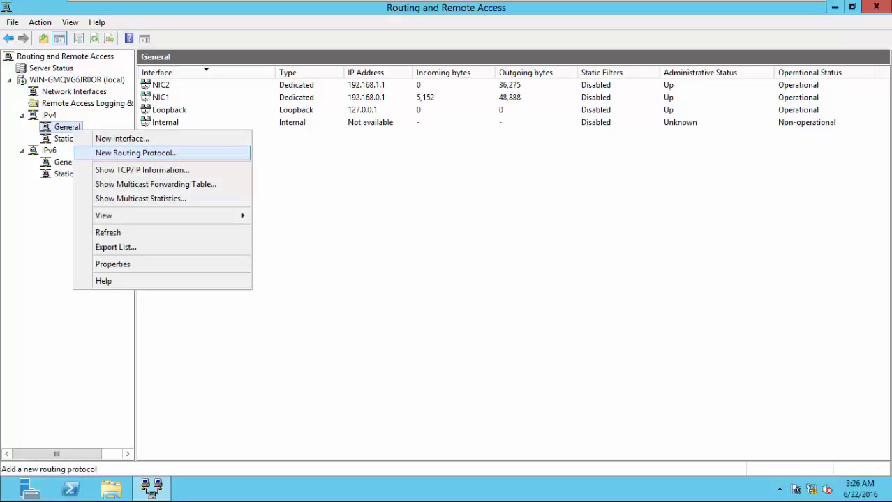
pyautogui.click(136, 153)
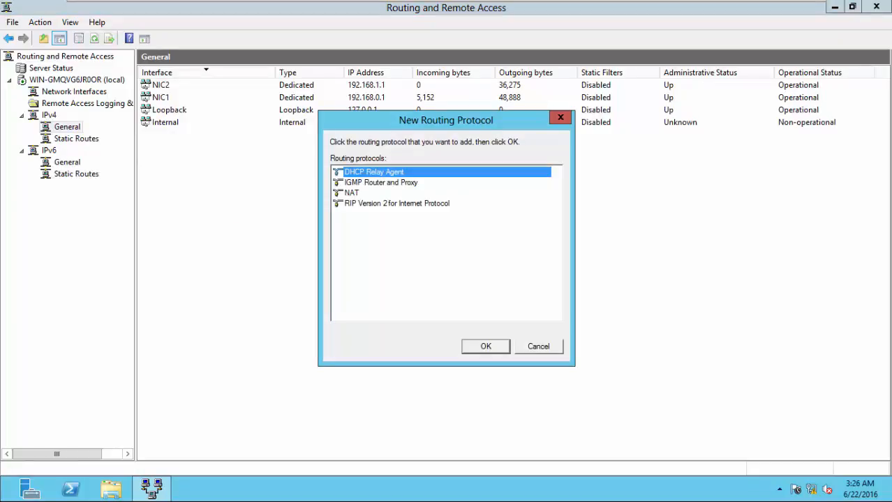
pyautogui.press('Return')
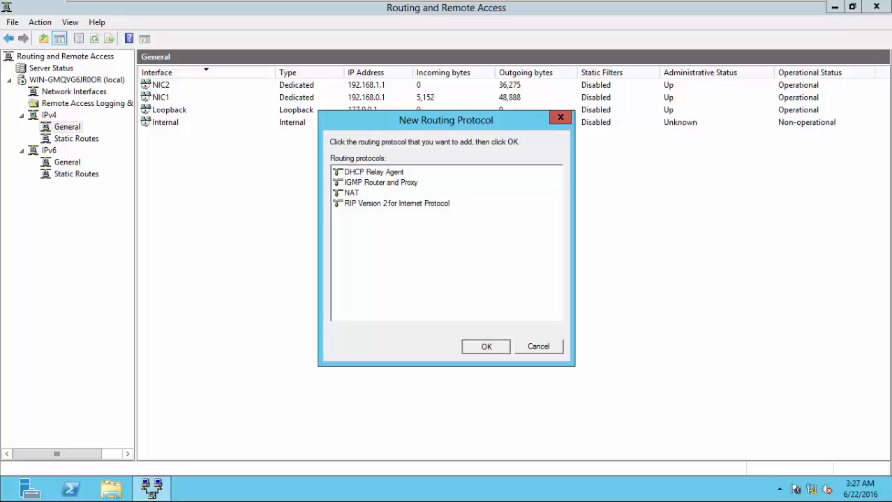
# Step: Add NIC2 as a new interface for the IPv4 DHCP Relay Agent, accepting the default relay properties
pyautogui.click(86, 151)
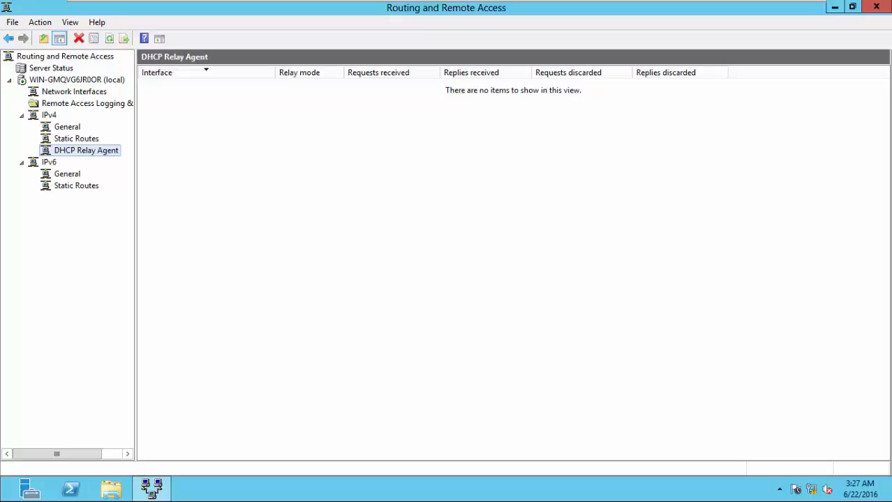
pyautogui.rightClick(79, 151)
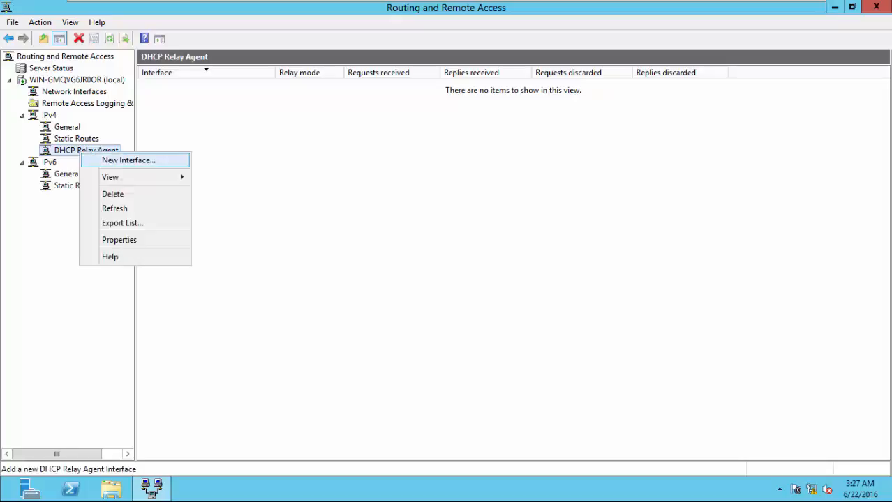
pyautogui.press('Return')
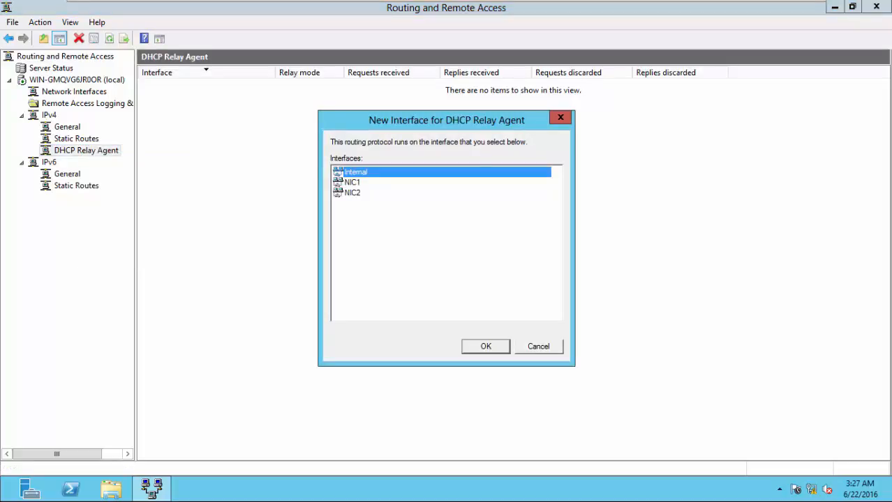
pyautogui.click(774, 7)
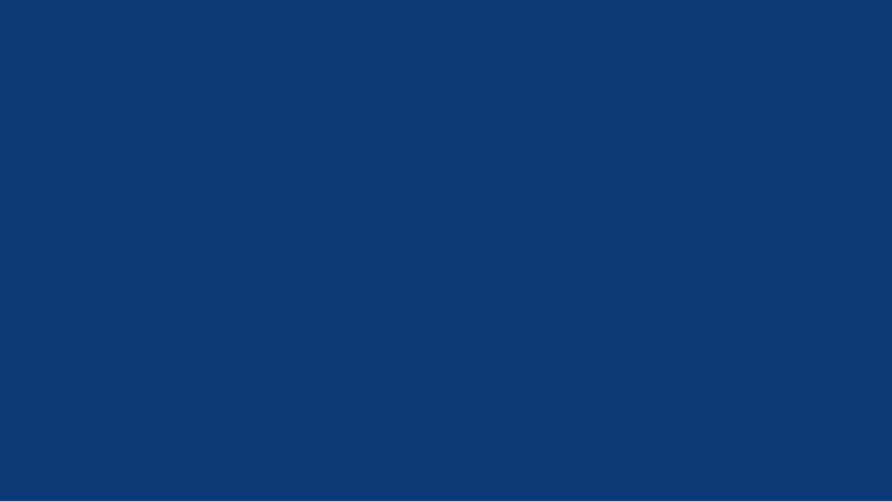
pyautogui.click(438, 493)
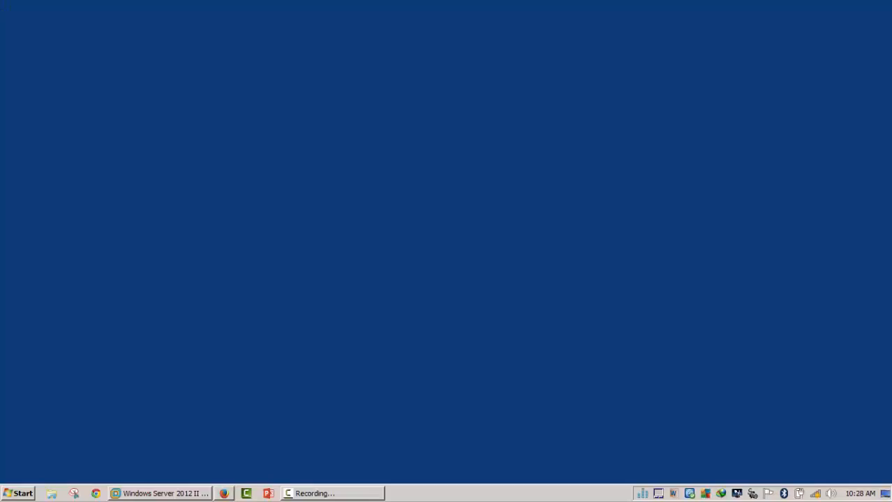
pyautogui.click(161, 494)
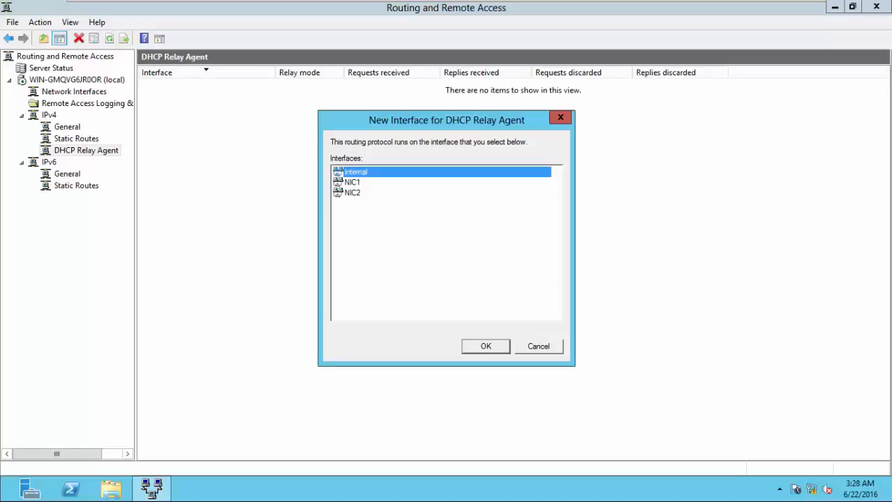
pyautogui.moveTo(442, 115); pyautogui.dragTo(449, 101)
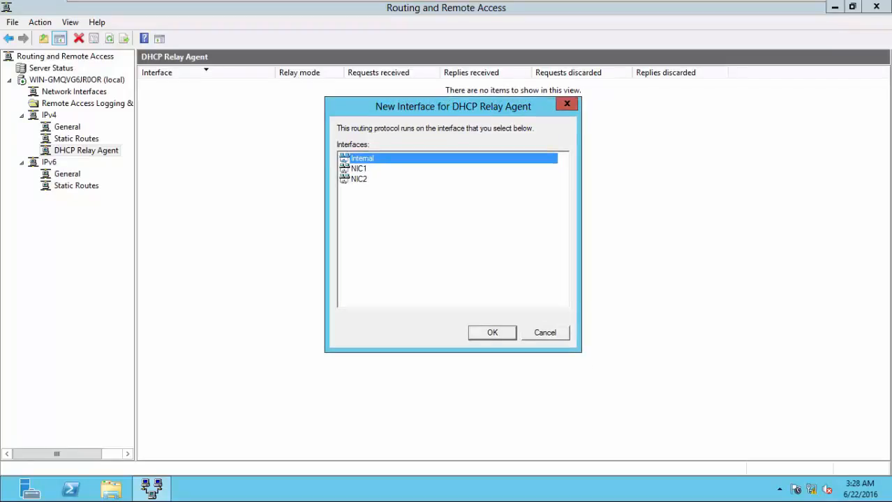
pyautogui.click(359, 179)
pyautogui.press('Return')
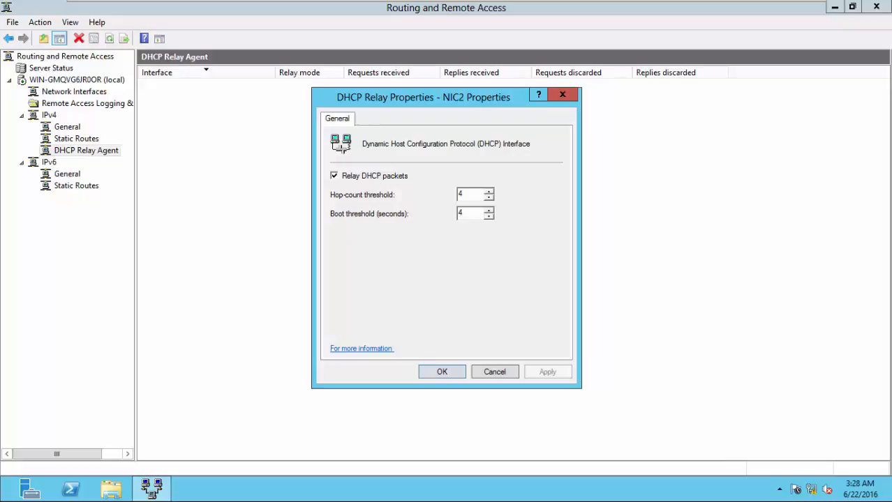
pyautogui.press('Return')
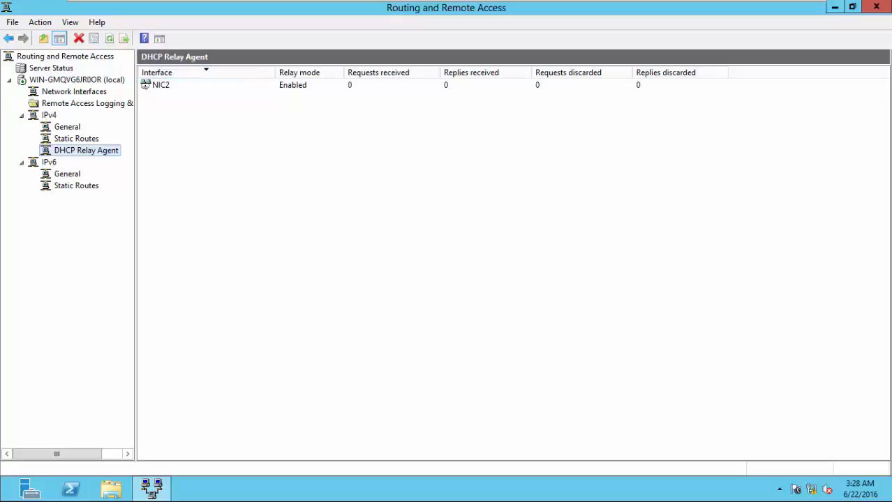
# Step: Check the lab setup diagram for the DHCP server's IP address, and return to the relay agent virtual machine
pyautogui.moveTo(516, 0)
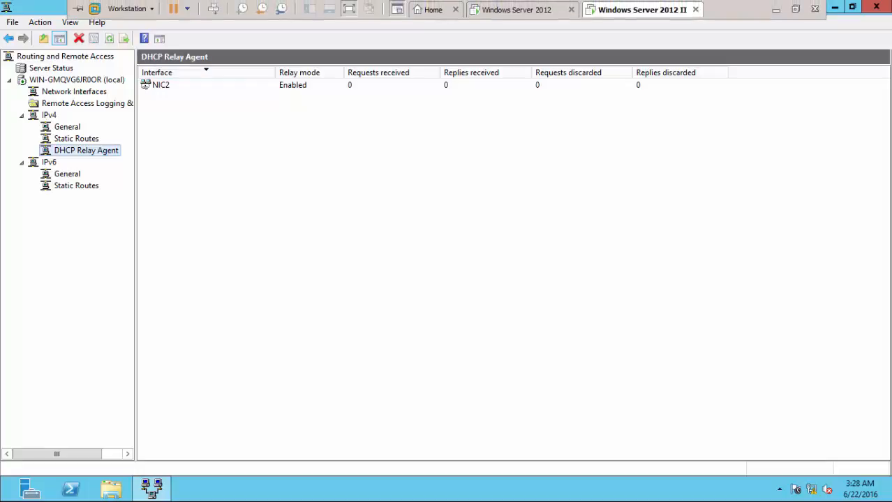
pyautogui.click(775, 9)
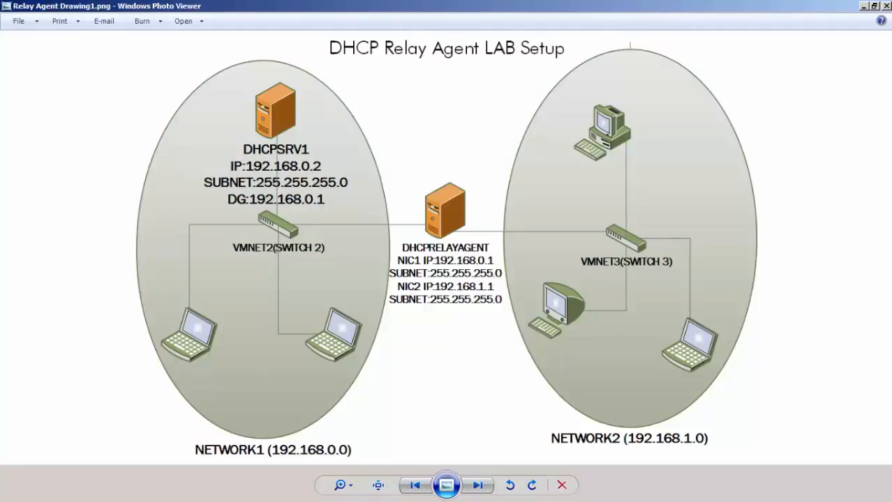
pyautogui.moveTo(244, 500)
pyautogui.click(241, 494)
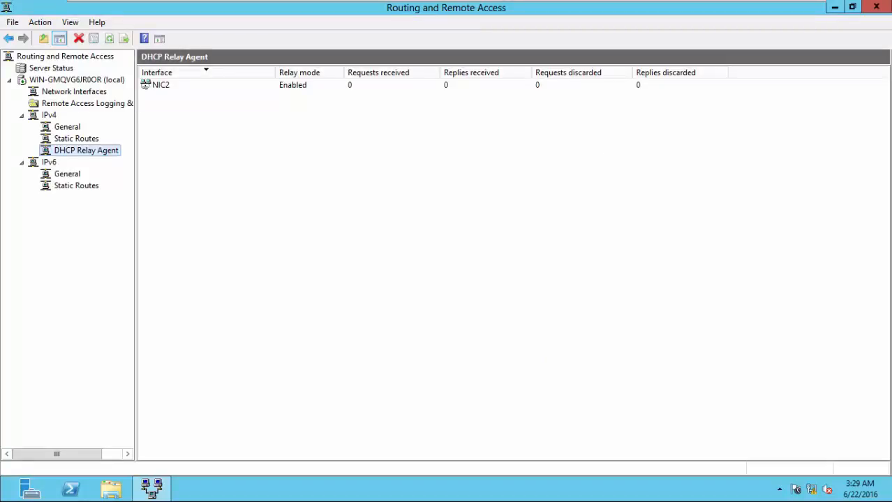
# Step: Add 192.168.0.2 as the server address in the DHCP Relay Agent properties and apply it
pyautogui.rightClick(90, 151)
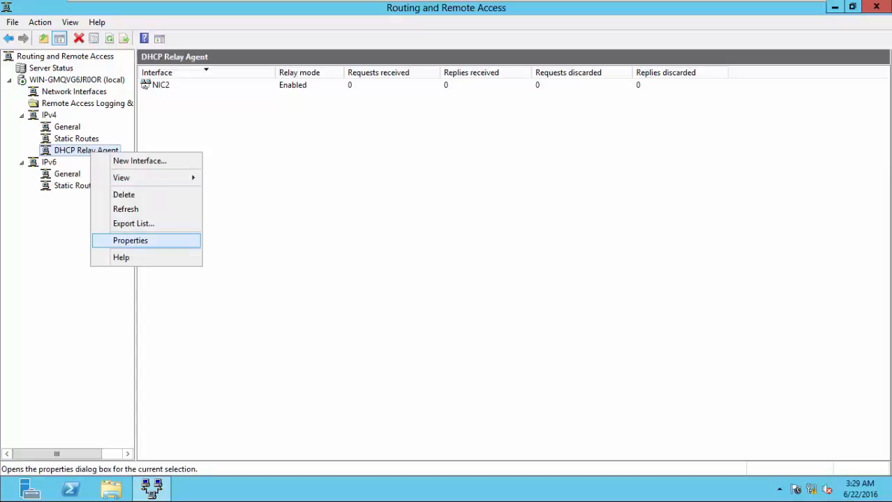
pyautogui.press('Return')
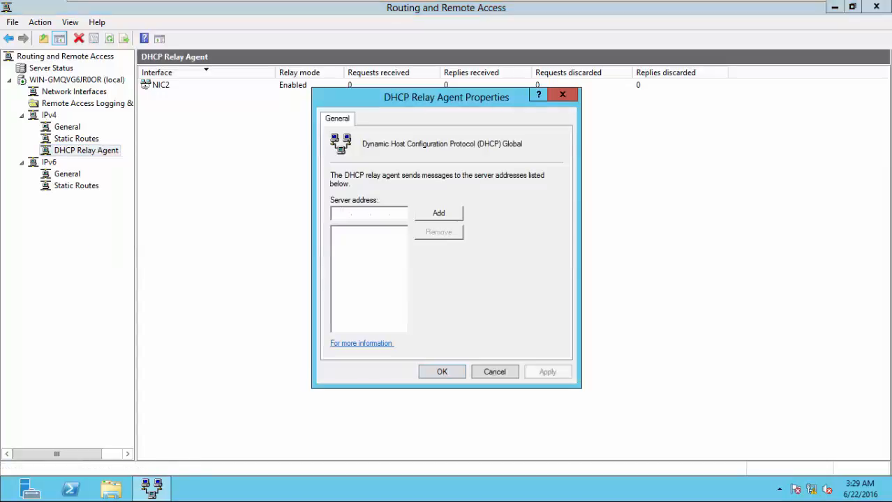
pyautogui.write('192 . 168 . 0')
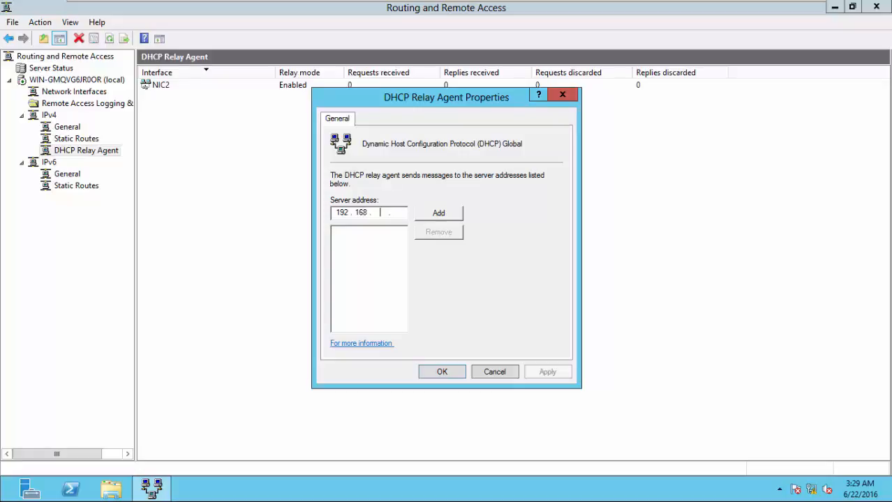
pyautogui.write('2')
pyautogui.press('Return')
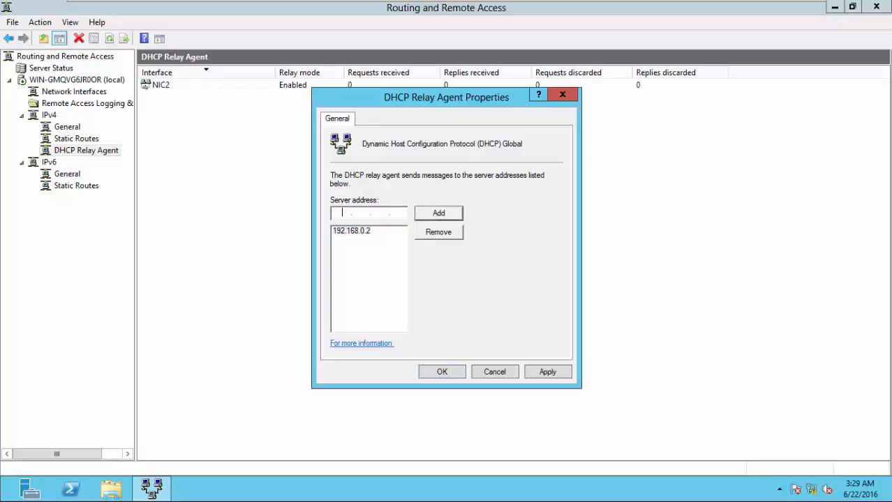
pyautogui.press('Return')
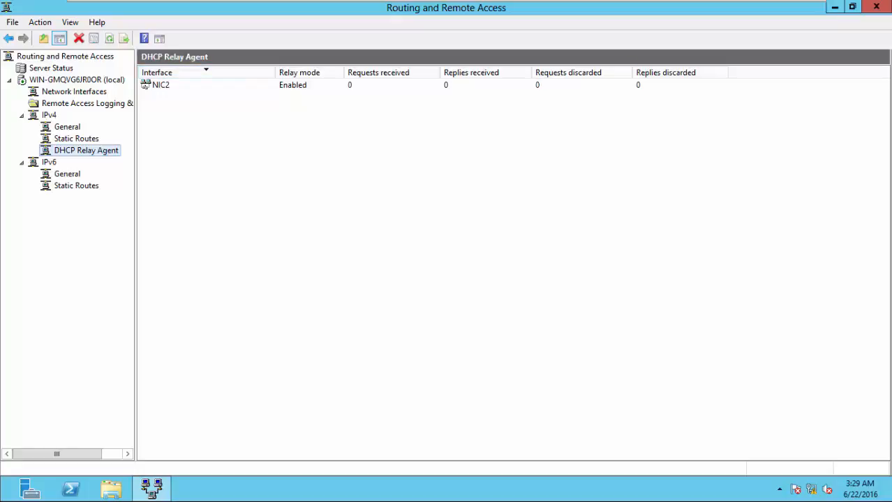
# Step: Close the Routing and Remote Access console and take the Windows Server 2012 II virtual machine out of full screen
pyautogui.click(876, 6)
pyautogui.moveTo(516, 0)
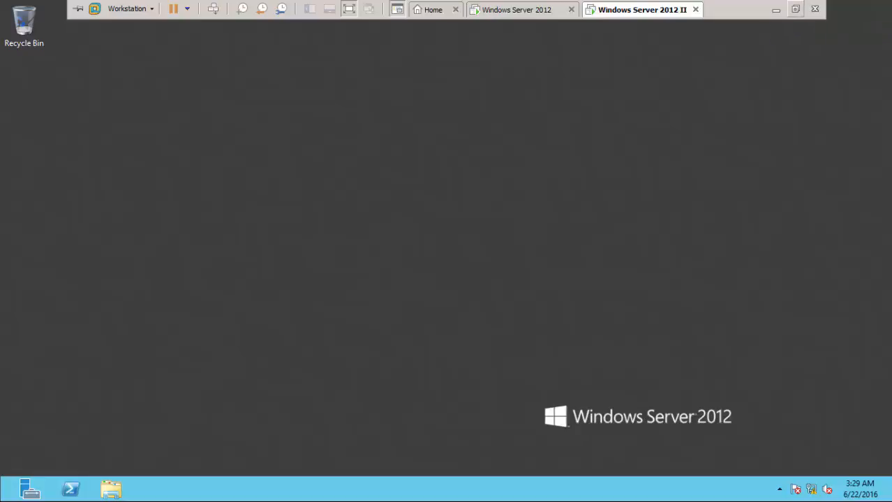
pyautogui.click(796, 9)
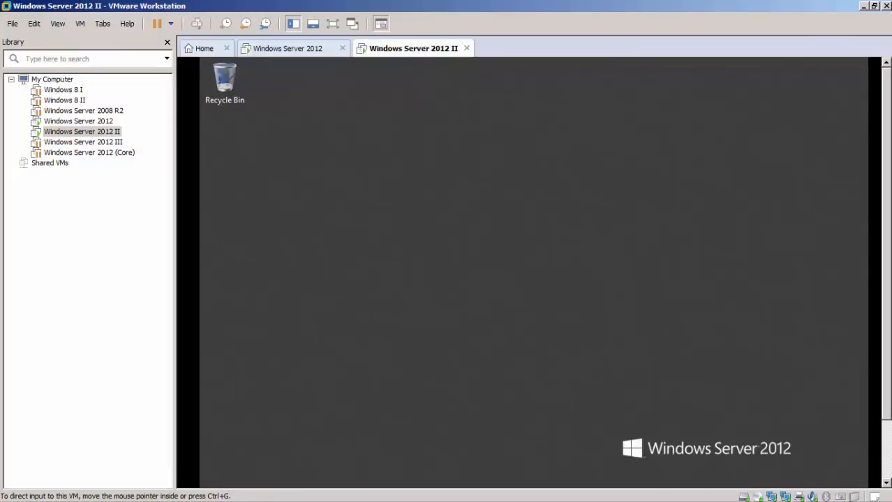
# Step: Review the two networks and their client computers in the lab diagram, and return to VMware Workstation
pyautogui.click(863, 6)
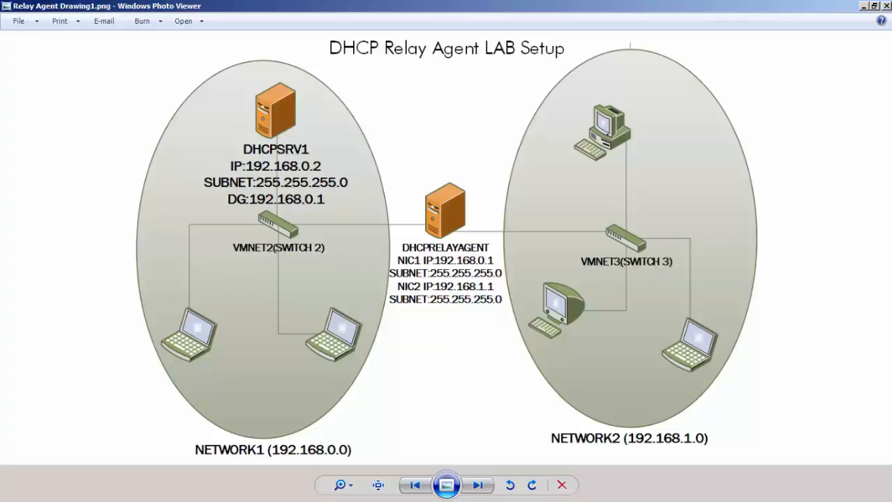
pyautogui.hotkey('alt', 'F4')
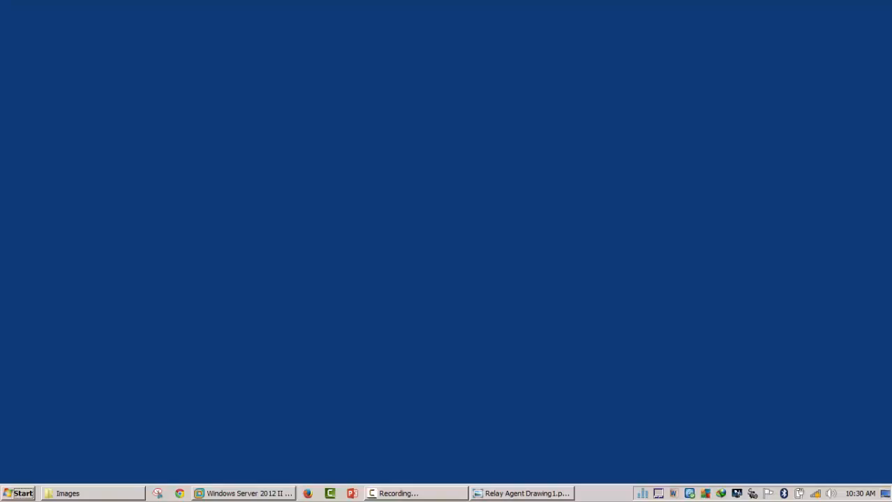
pyautogui.click(243, 494)
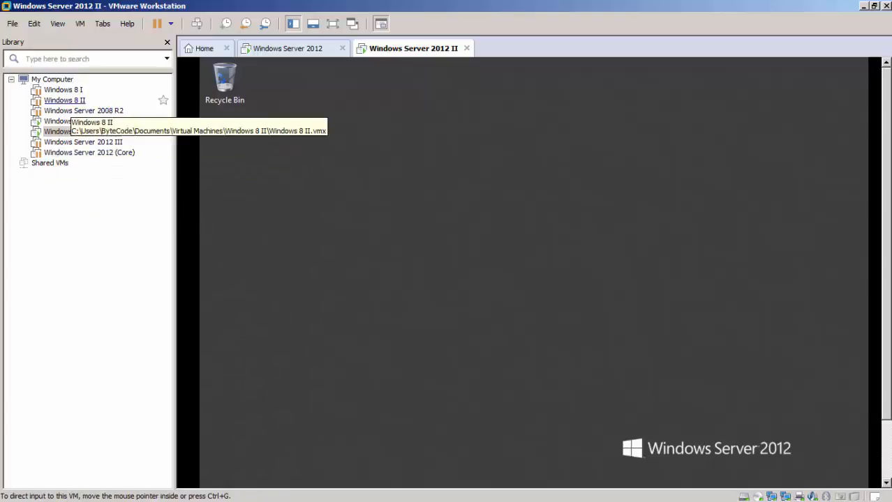
# Step: Open the suspended Windows 8 I virtual machine, compare its network with the lab diagram, and resume it
pyautogui.click(68, 90)
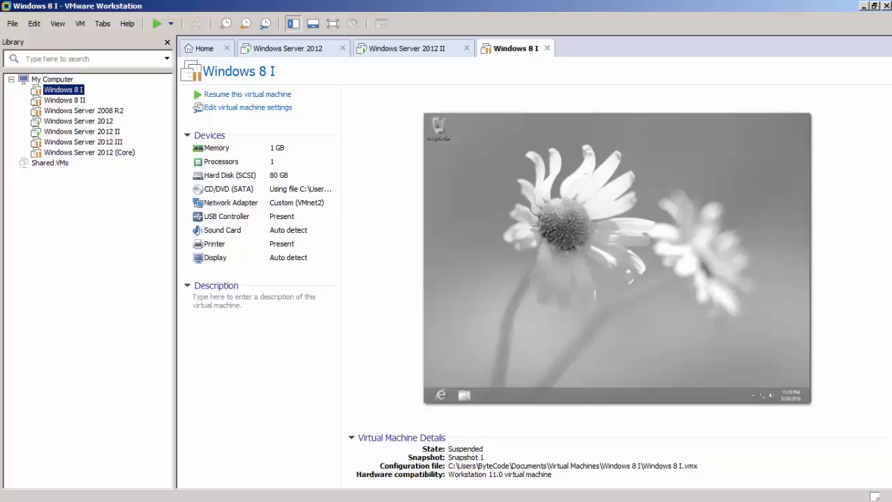
pyautogui.click(522, 494)
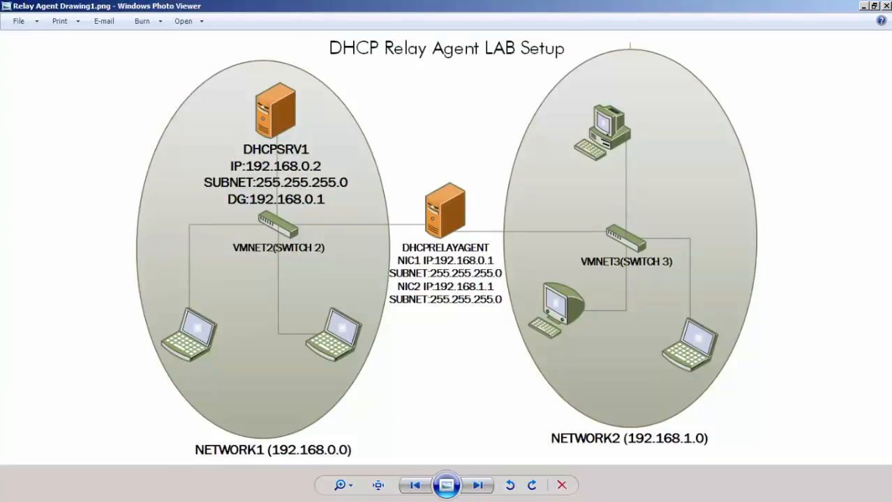
pyautogui.hotkey('alt', 'Tab')
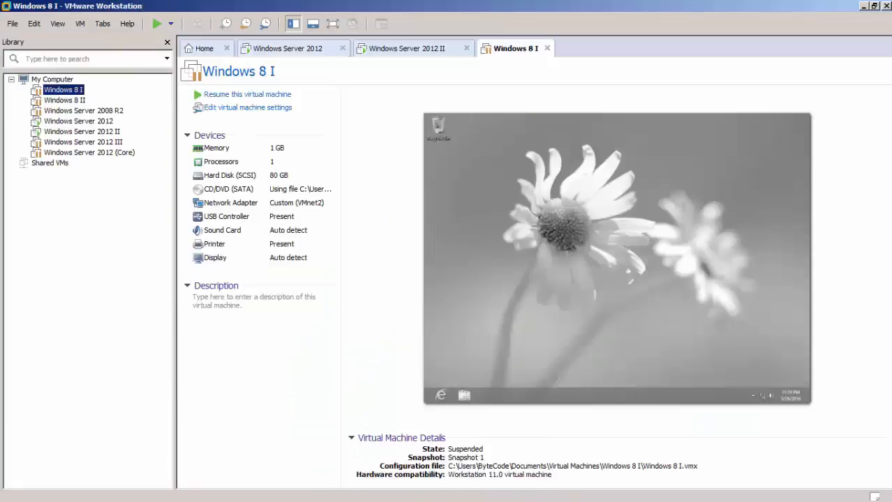
pyautogui.click(247, 94)
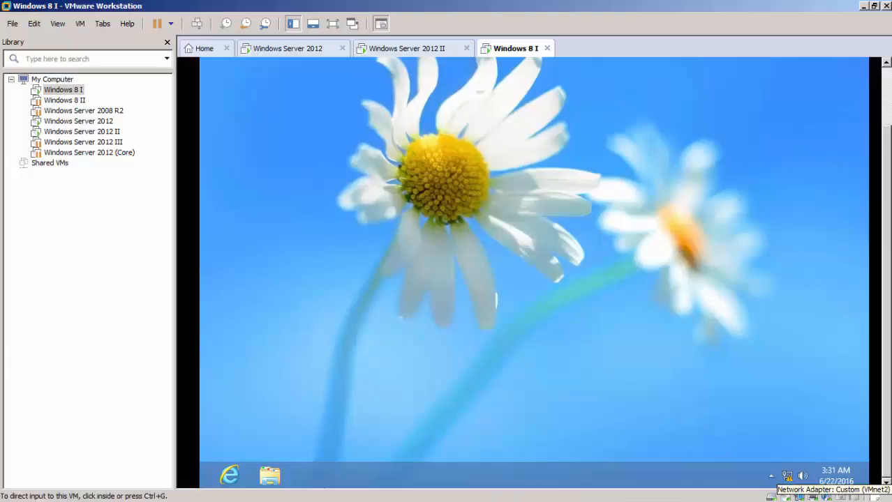
# Step: Set the Windows 8 I network adapter to the custom virtual network VMnet3 and save the virtual machine settings
pyautogui.doubleClick(799, 497)
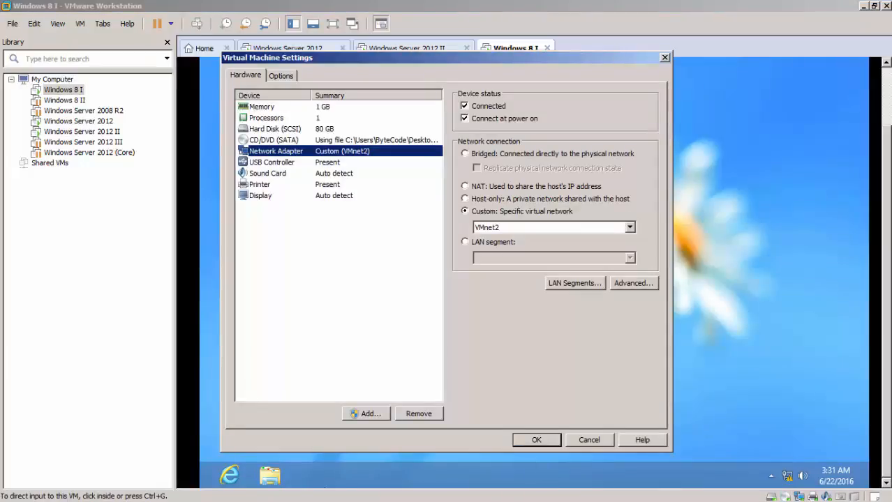
pyautogui.click(629, 227)
pyautogui.click(554, 265)
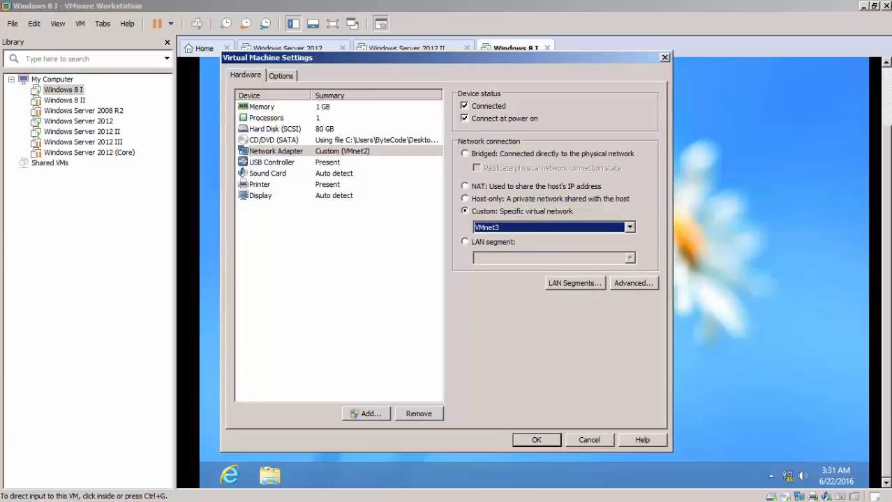
pyautogui.click(271, 163)
pyautogui.click(275, 151)
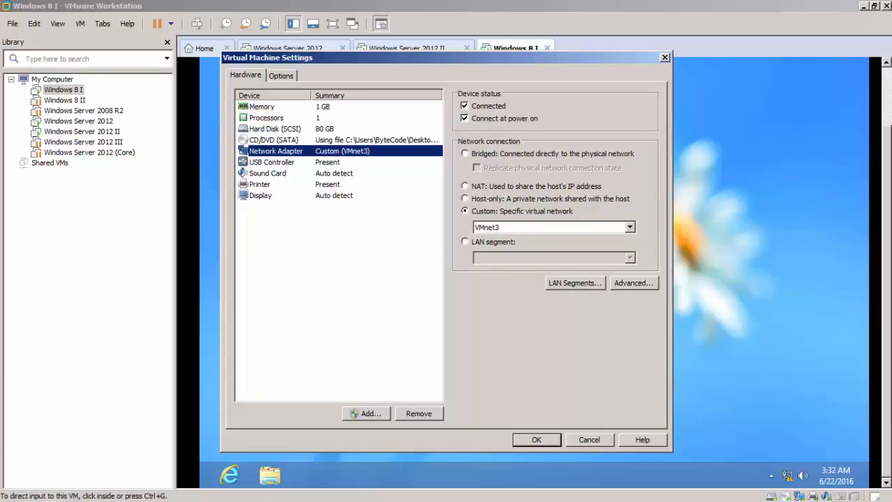
pyautogui.click(629, 228)
pyautogui.click(544, 265)
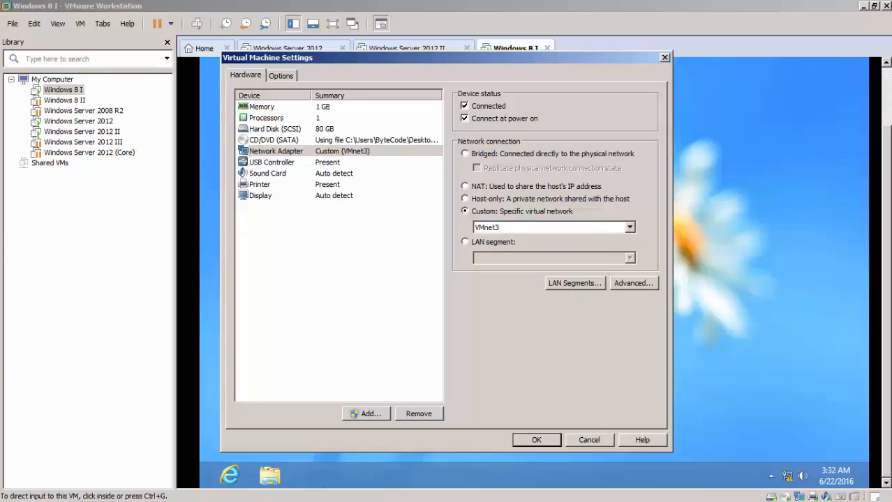
pyautogui.press('Return')
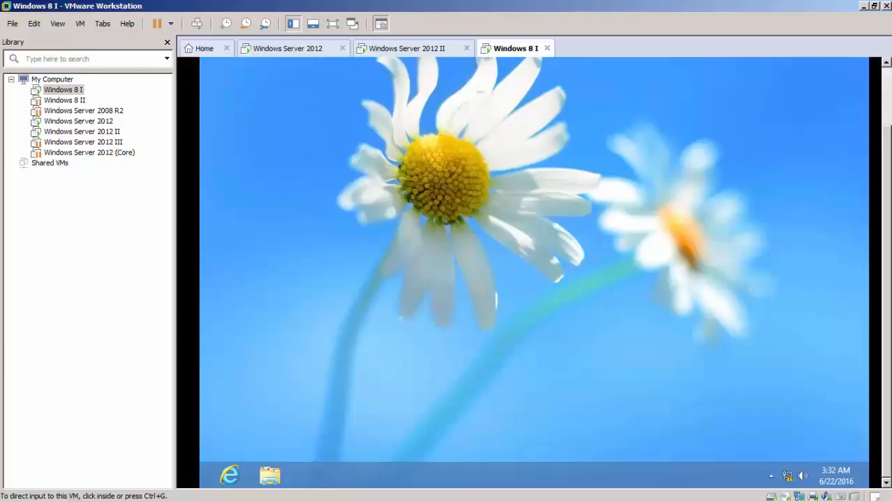
# Step: Check the client's place on NETWORK2 and VMNET3 in the lab diagram, and return to the Windows 8 I virtual machine
pyautogui.moveTo(324, 500)
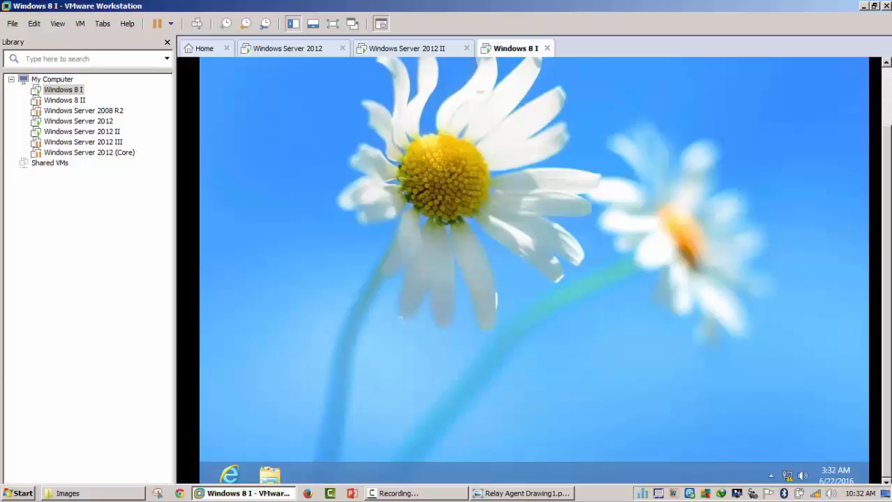
pyautogui.click(522, 494)
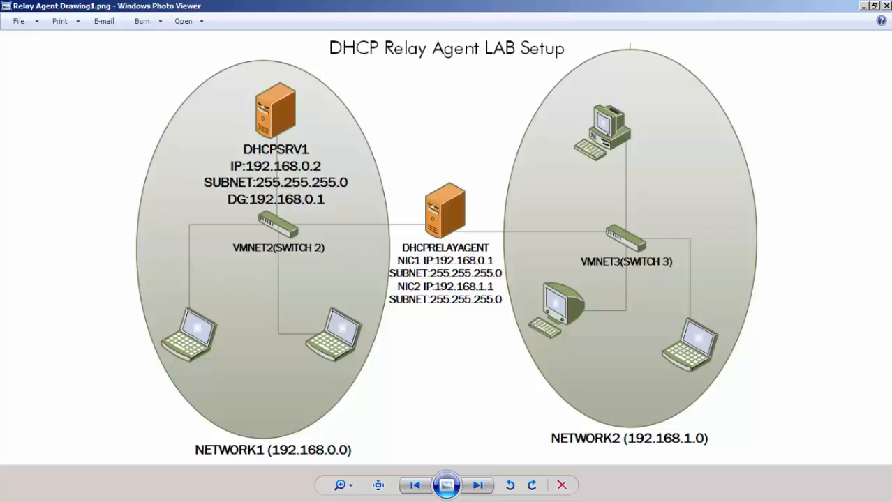
pyautogui.moveTo(530, 496)
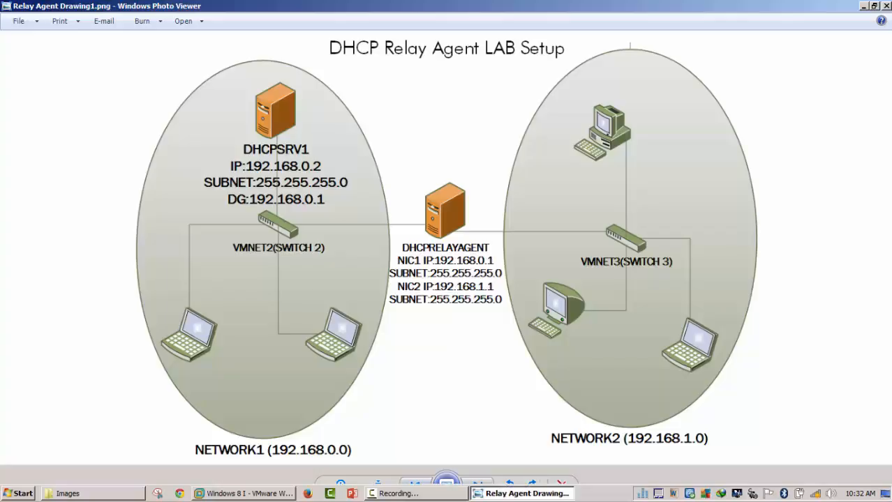
pyautogui.click(247, 493)
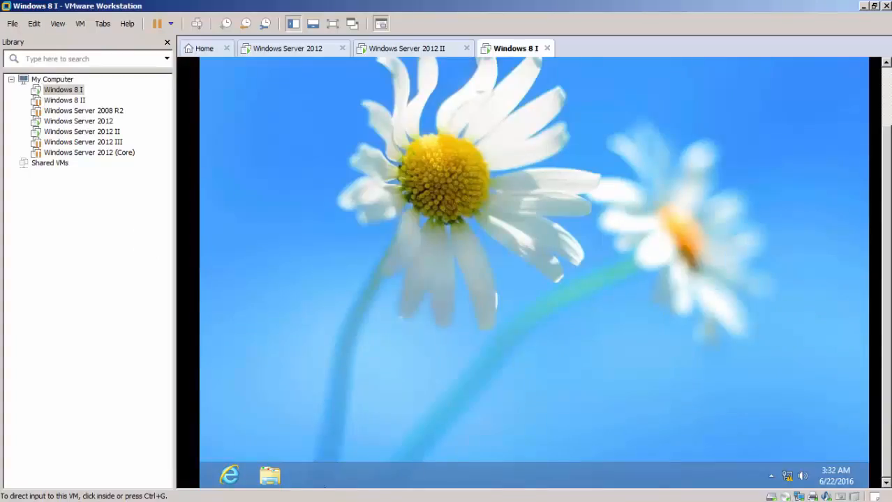
# Step: Switch to the Windows Server 2012 virtual machine in full screen and open its DHCP console
pyautogui.hotkey('alt', 'Tab')
pyautogui.click(288, 48)
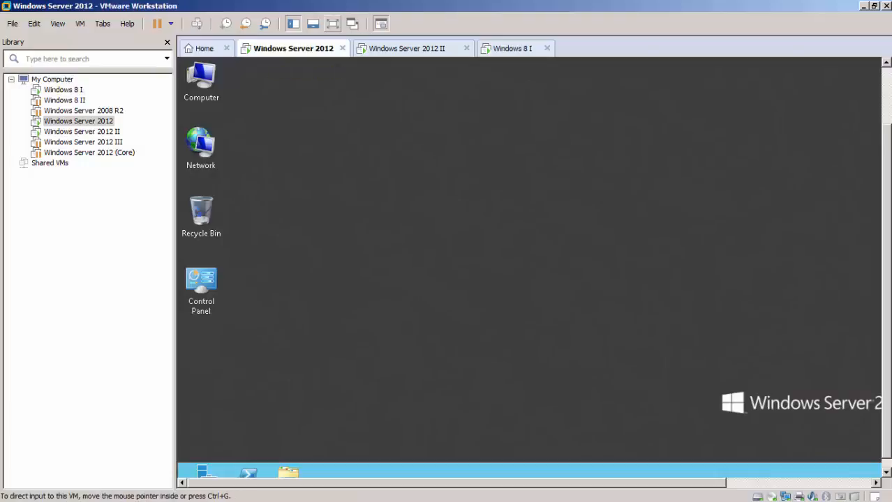
pyautogui.click(332, 23)
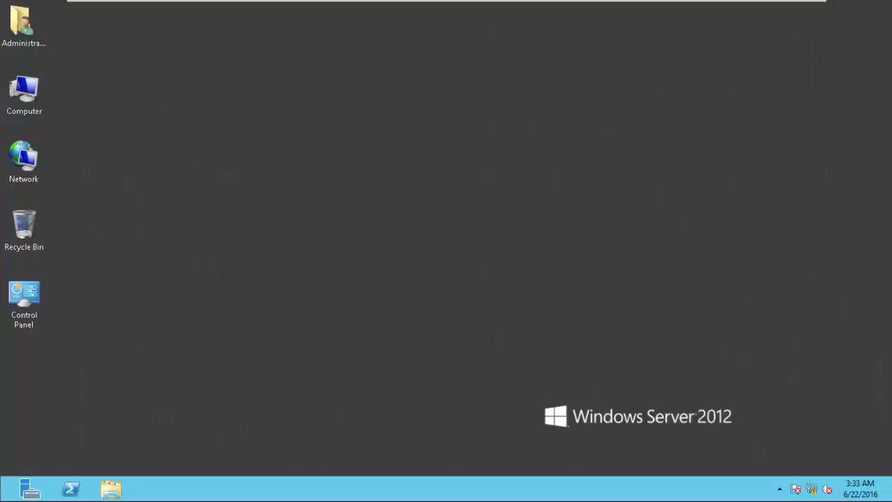
pyautogui.click(2, 500)
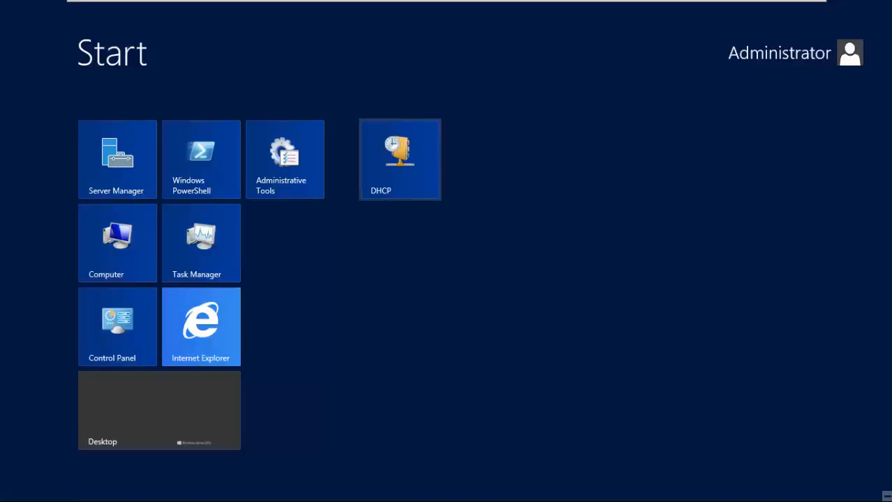
pyautogui.click(400, 159)
pyautogui.click(409, 49)
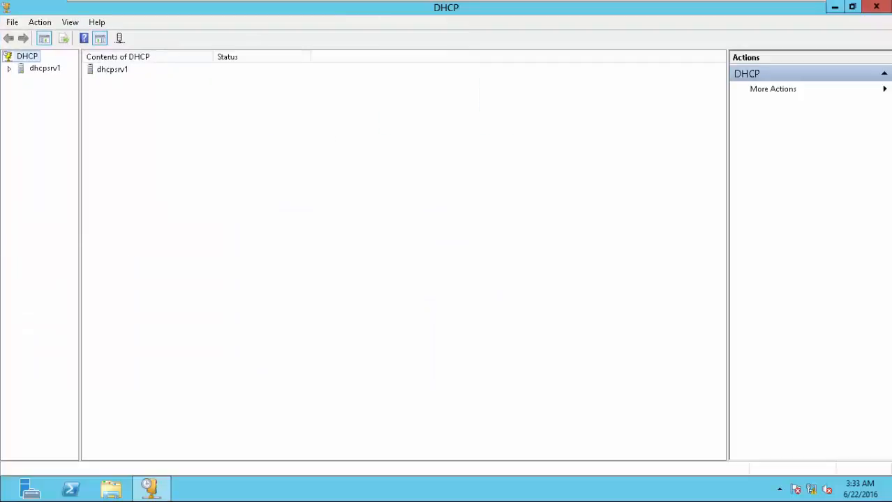
# Step: Expand the IPv4 node of dhcpsrv1 with both scopes, widening the console tree so their full names show
pyautogui.moveTo(80, 210); pyautogui.dragTo(145, 210)
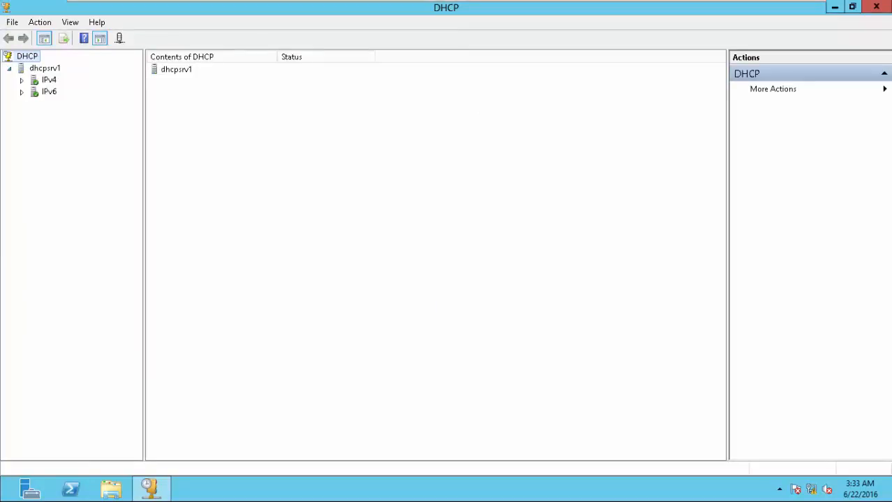
pyautogui.click(22, 80)
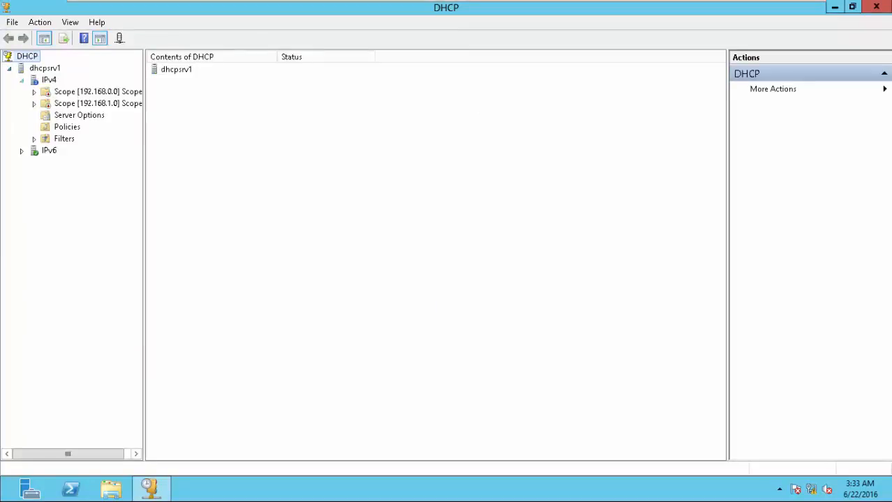
pyautogui.moveTo(144, 209); pyautogui.dragTo(187, 209)
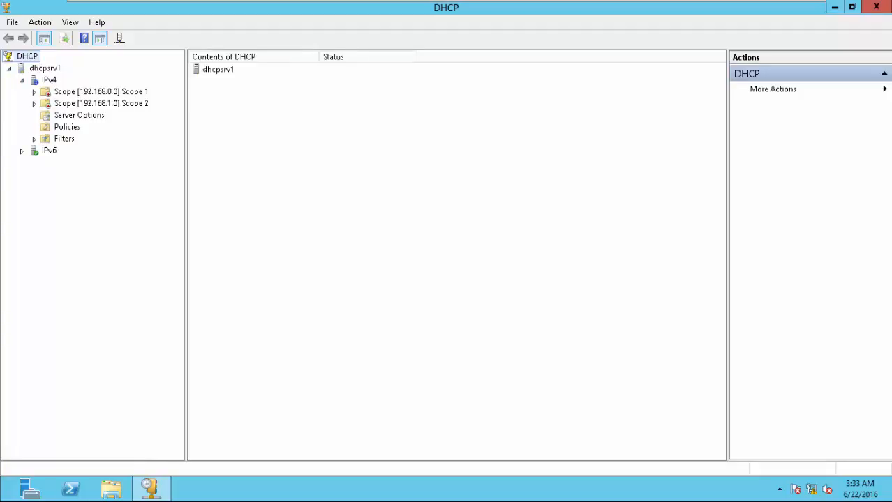
pyautogui.click(34, 91)
pyautogui.click(34, 162)
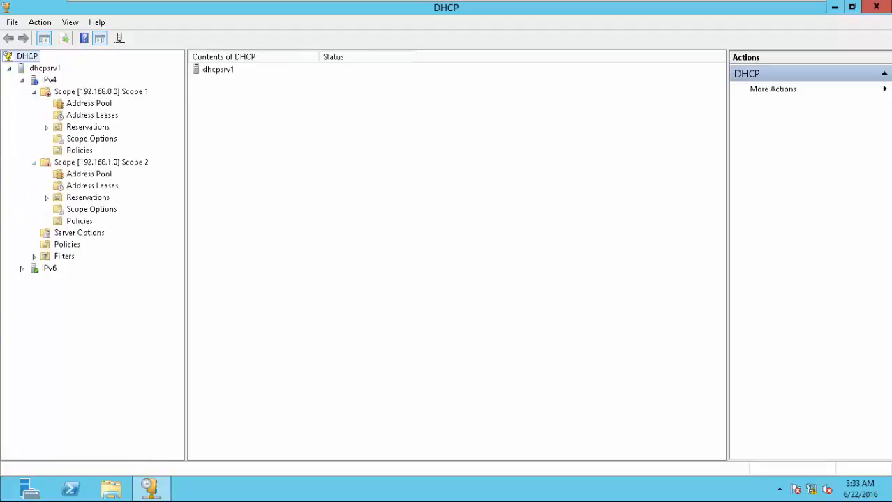
pyautogui.click(101, 163)
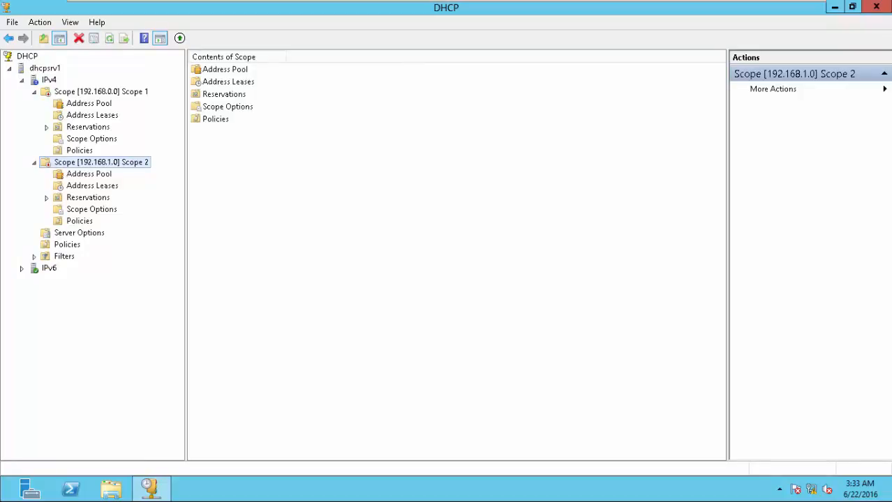
# Step: Activate Scope 1 [192.168.0.0] on the DHCP server
pyautogui.click(90, 92)
pyautogui.rightClick(89, 92)
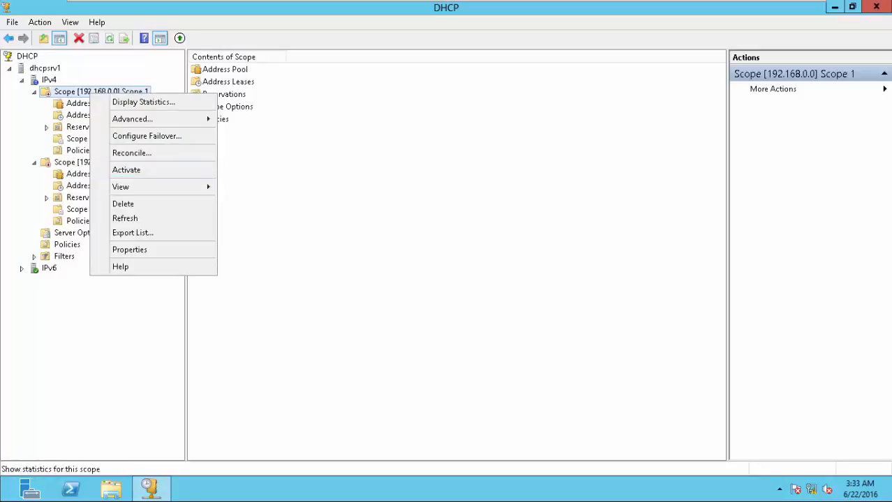
pyautogui.rightClick(79, 93)
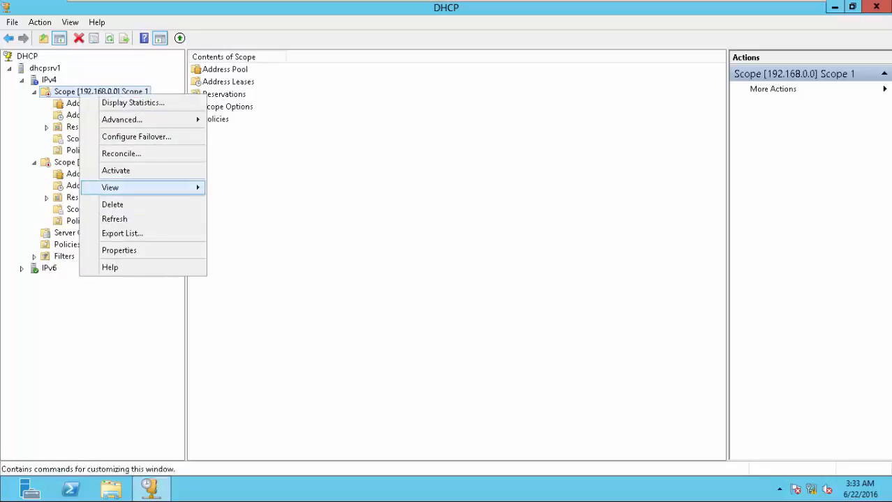
pyautogui.press('Return')
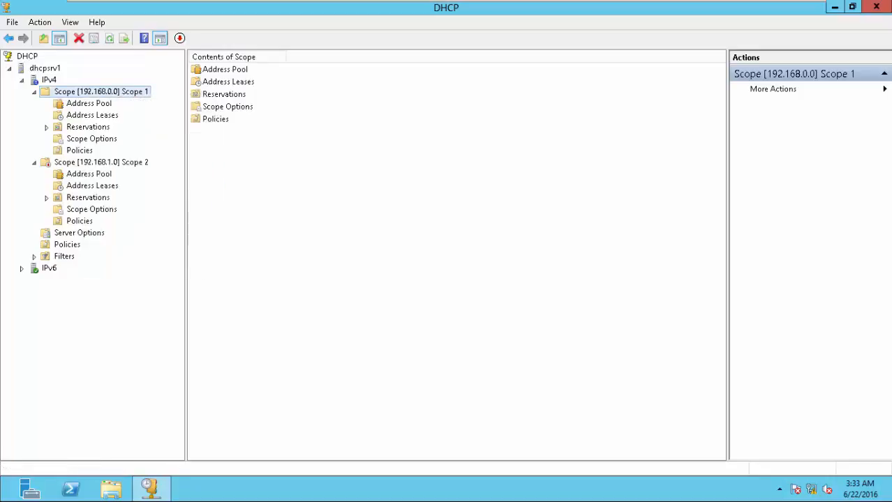
# Step: Activate Scope 2 [192.168.1.0] and close the DHCP console
pyautogui.click(98, 163)
pyautogui.rightClick(98, 164)
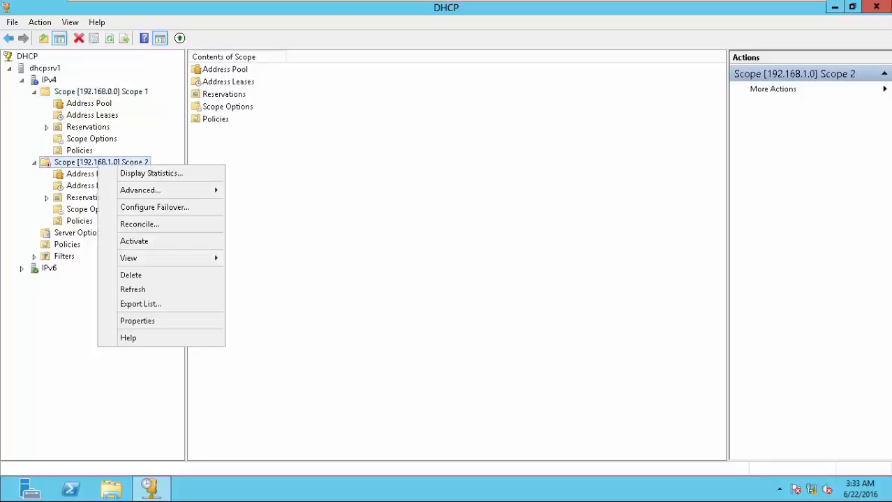
pyautogui.press('Return')
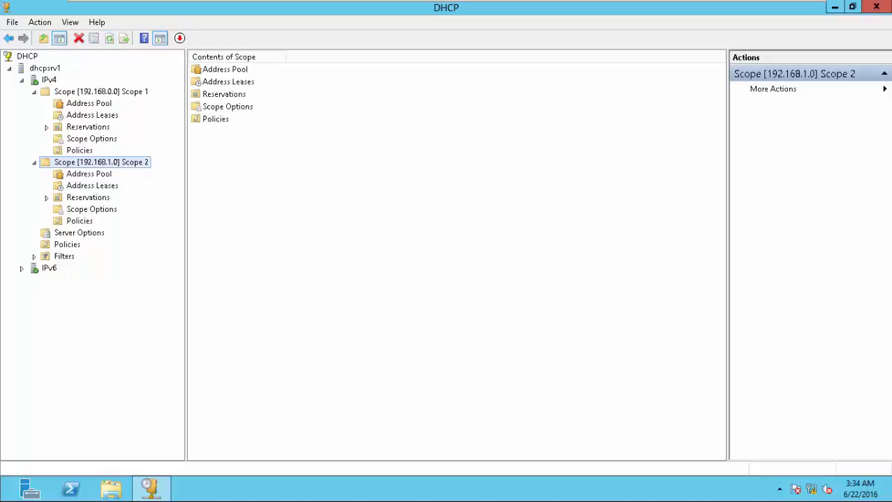
pyautogui.click(877, 6)
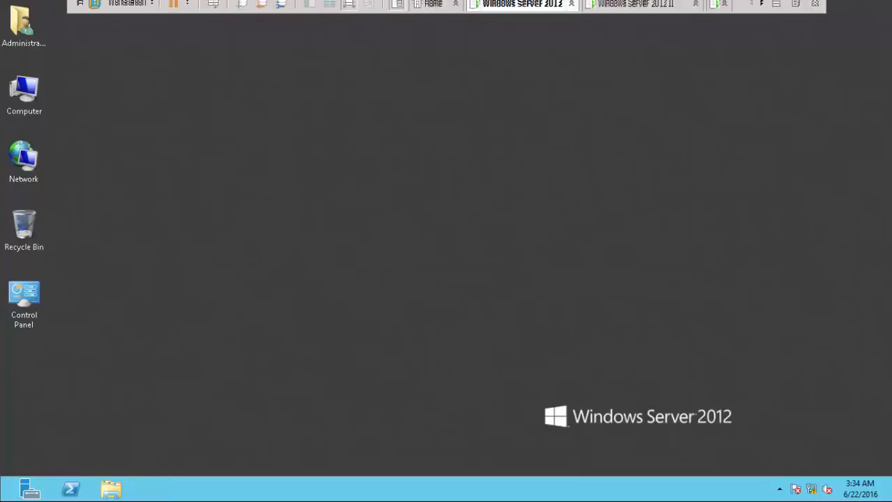
# Step: Switch to the Windows 8 I virtual machine and open its Network Connections window from the Network and Sharing Center
pyautogui.click(761, 8)
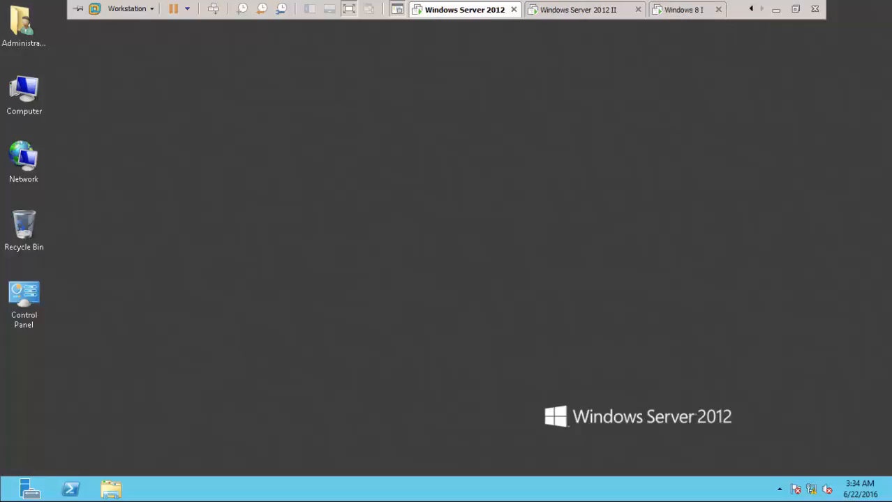
pyautogui.click(685, 9)
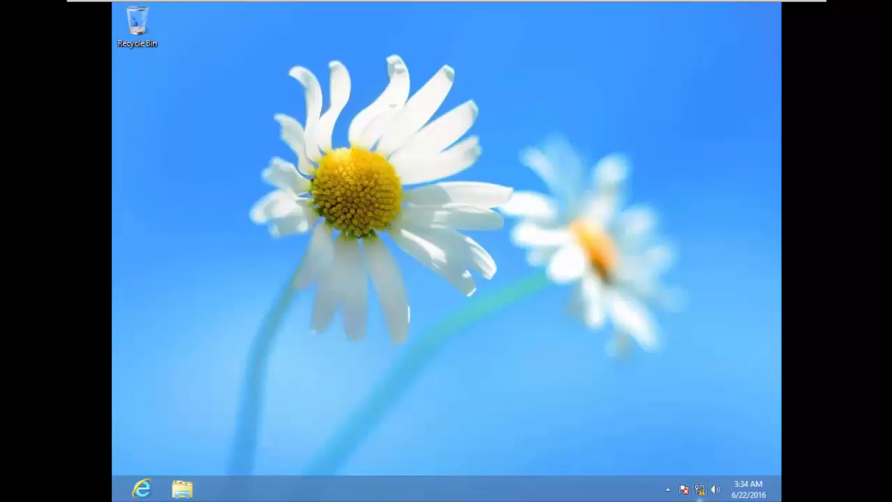
pyautogui.rightClick(700, 493)
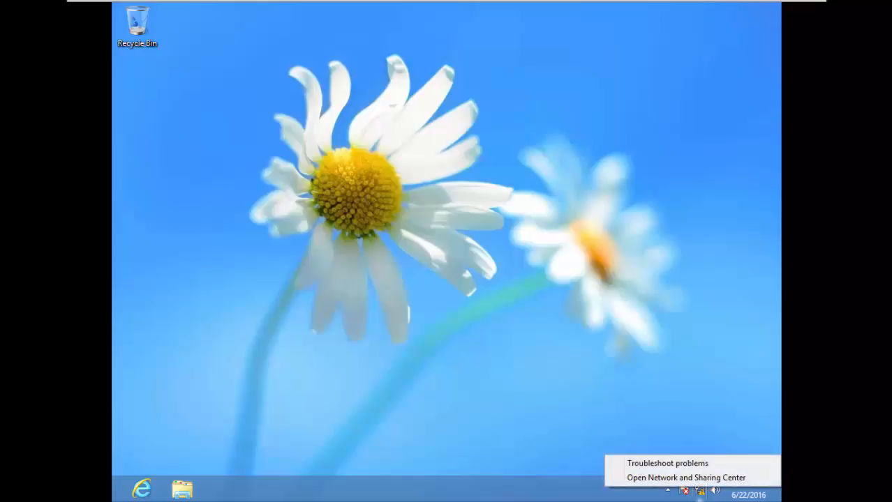
pyautogui.click(698, 478)
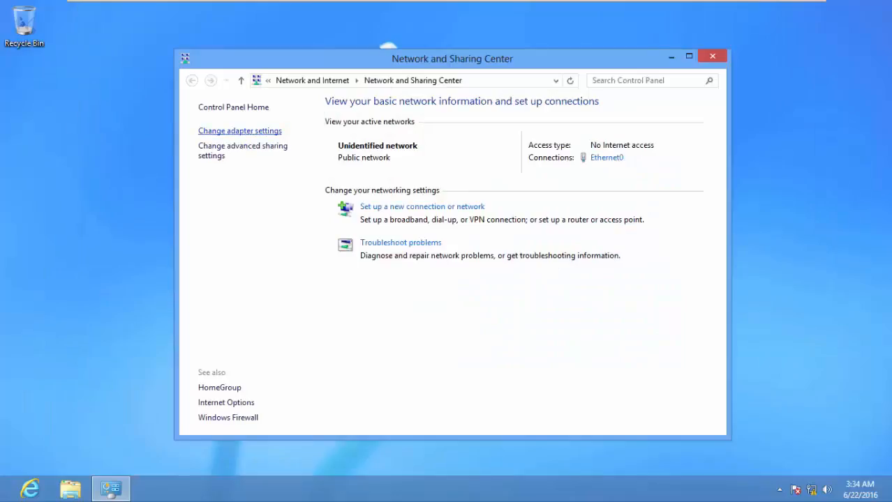
pyautogui.click(239, 131)
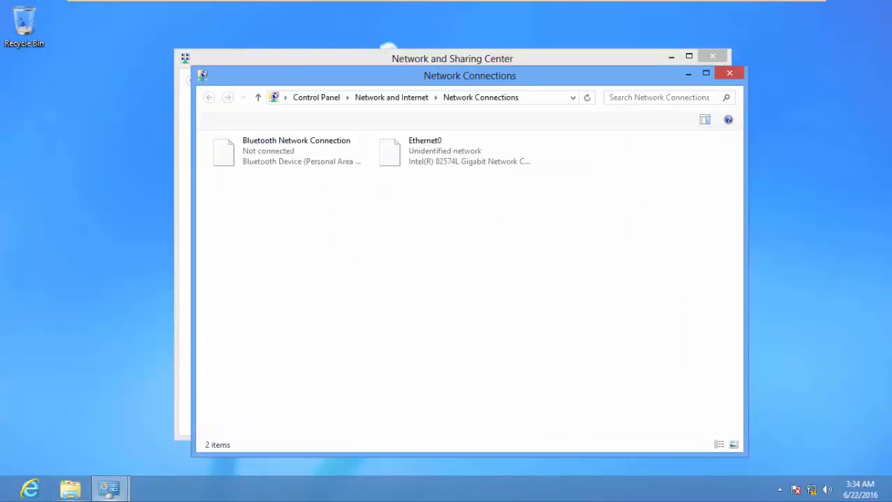
# Step: Check the autoconfiguration IPv4 address in the Ethernet0 connection details, and close the details and status dialogs
pyautogui.click(453, 151)
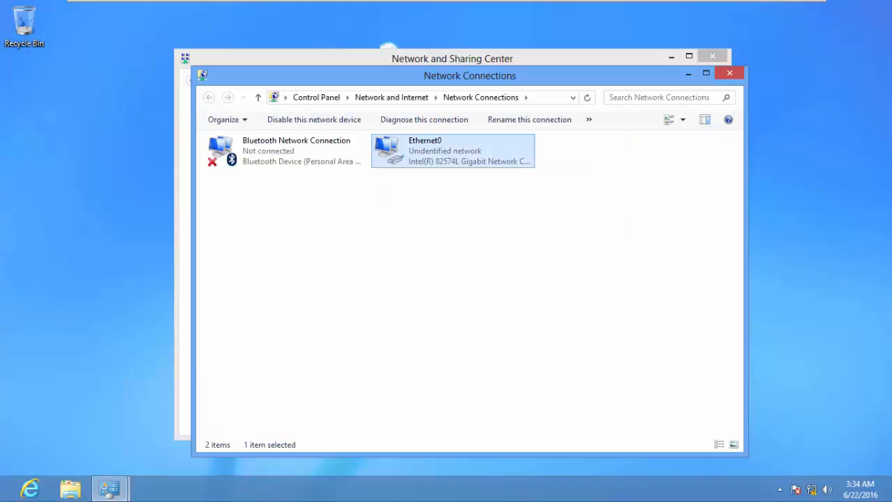
pyautogui.rightClick(447, 149)
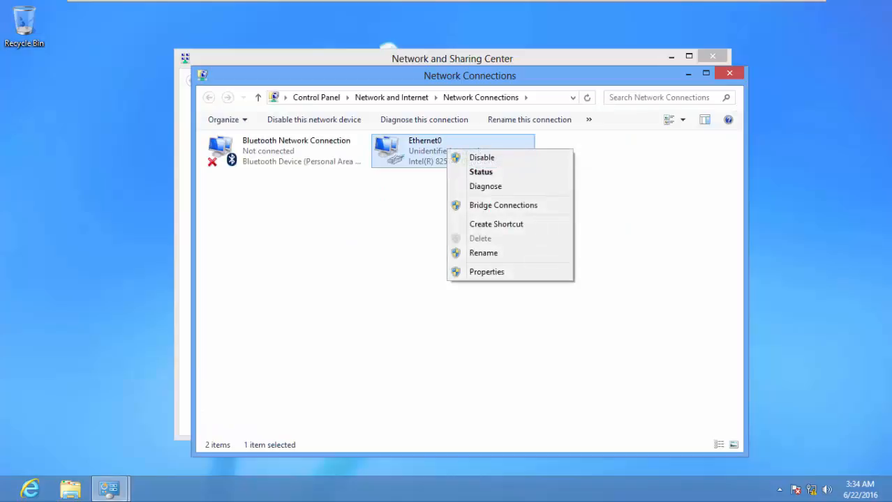
pyautogui.click(481, 172)
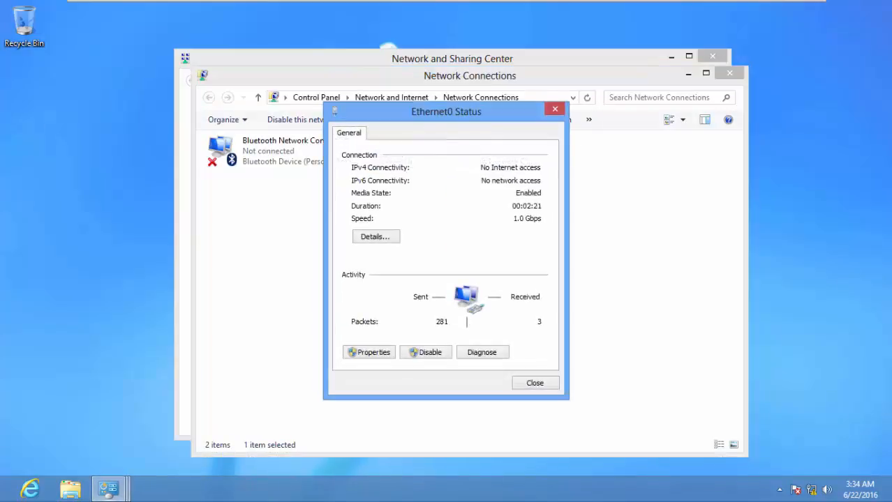
pyautogui.click(374, 236)
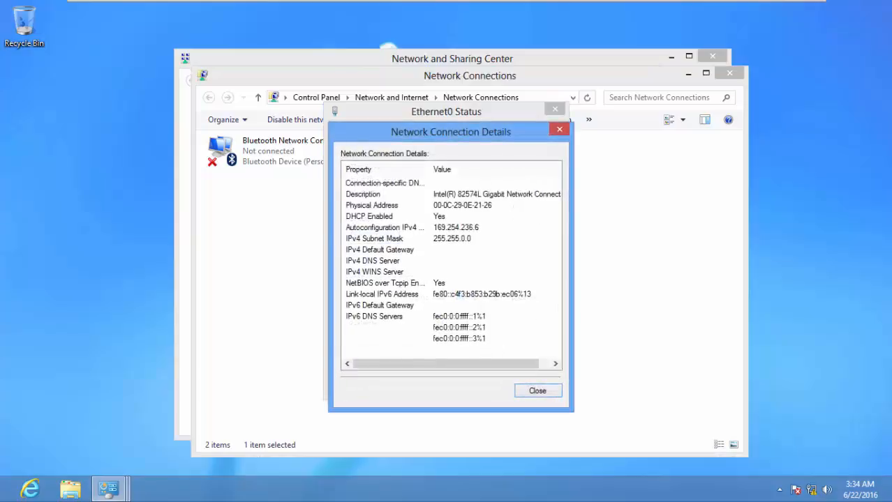
pyautogui.click(455, 227)
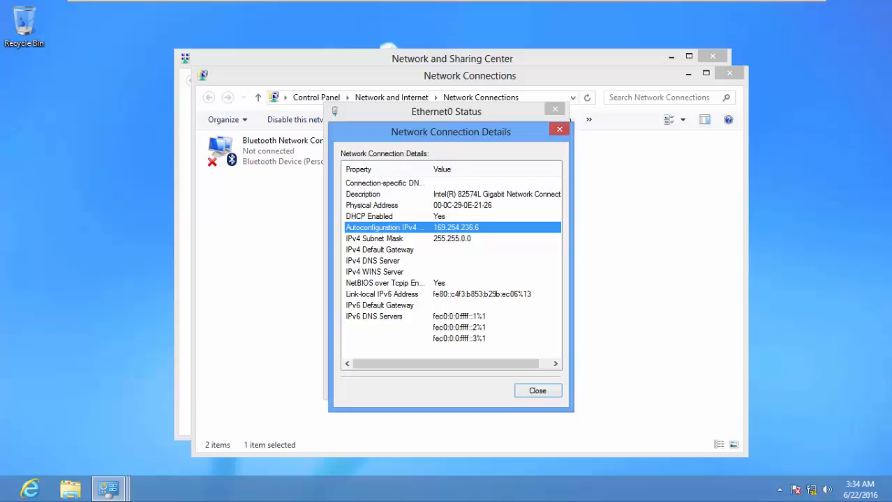
pyautogui.press('Escape')
pyautogui.press('Escape')
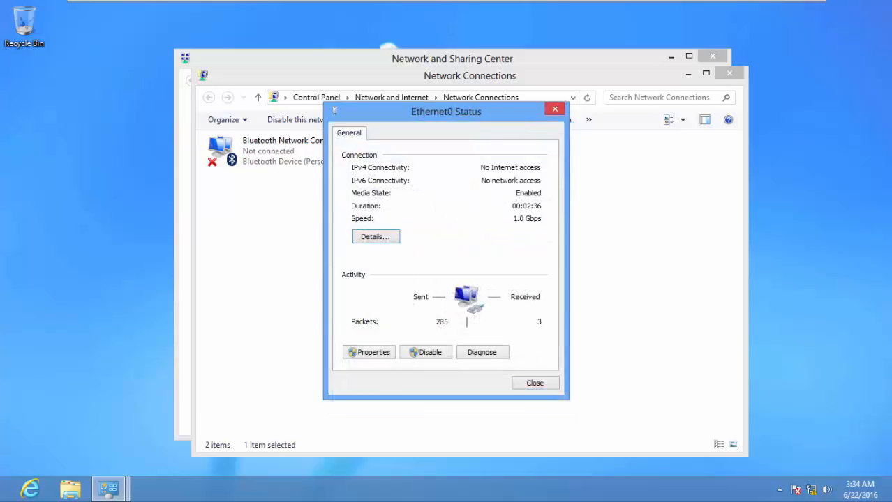
# Step: Disable the Bluetooth Network Connection and close both network windows
pyautogui.click(287, 150)
pyautogui.rightClick(285, 159)
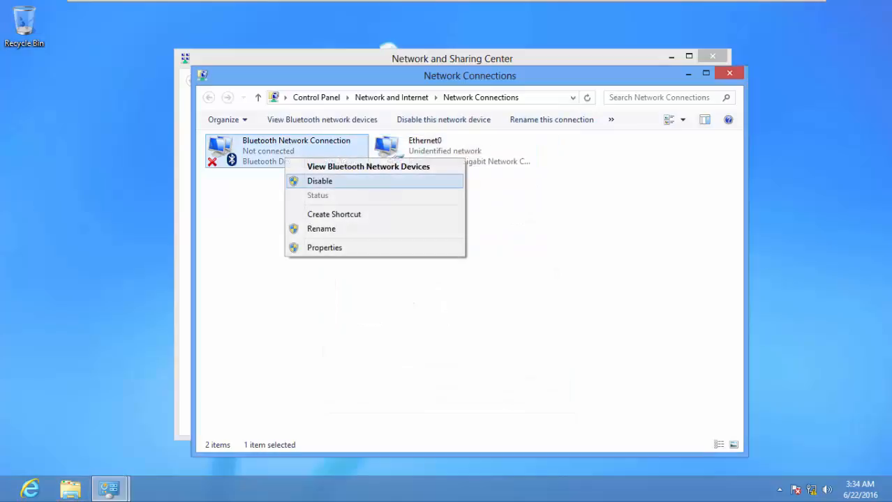
pyautogui.click(320, 181)
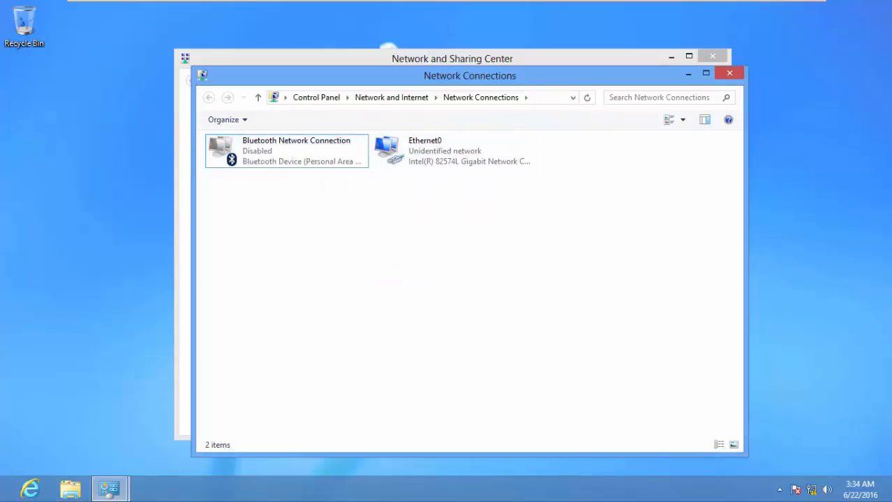
pyautogui.click(729, 72)
pyautogui.click(712, 56)
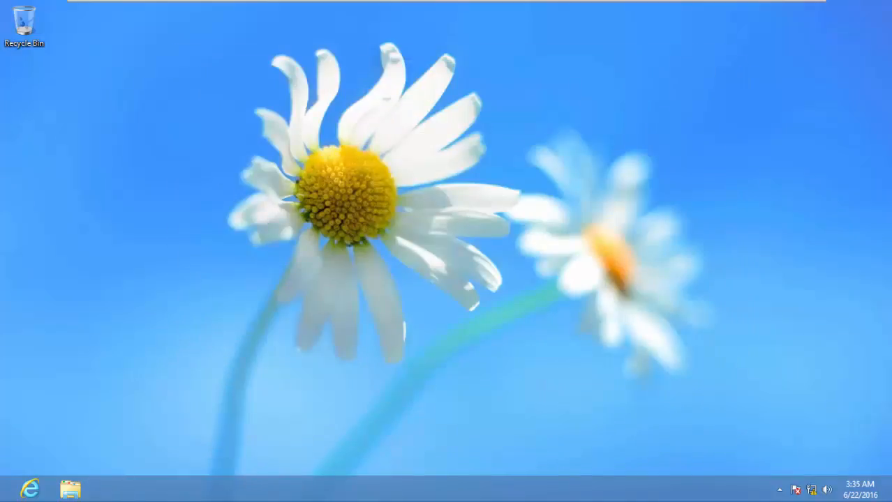
# Step: Open a command prompt on the client and release its IP configuration with ipconfig /release
pyautogui.press('super+r')
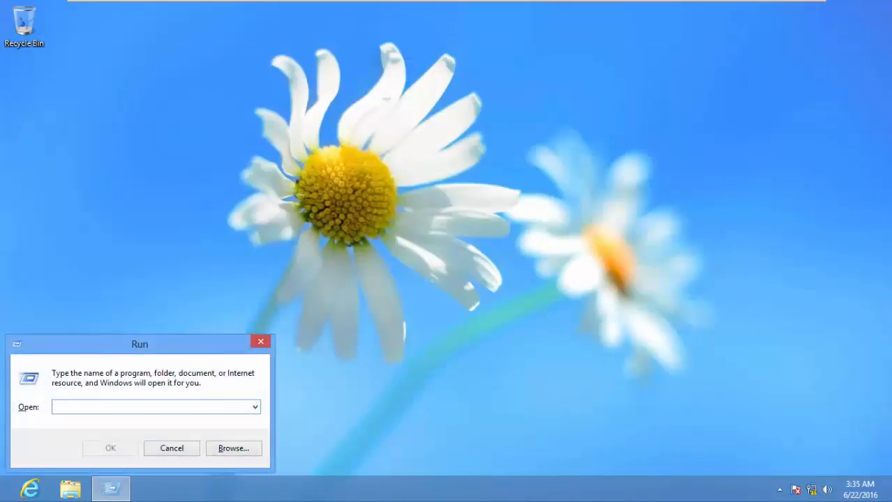
pyautogui.write('cmd')
pyautogui.press('Return')
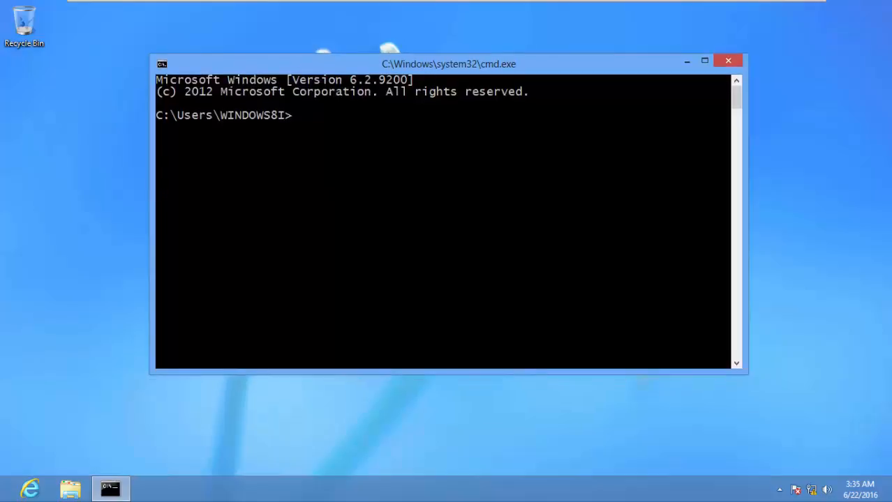
pyautogui.write('ipconfig ')
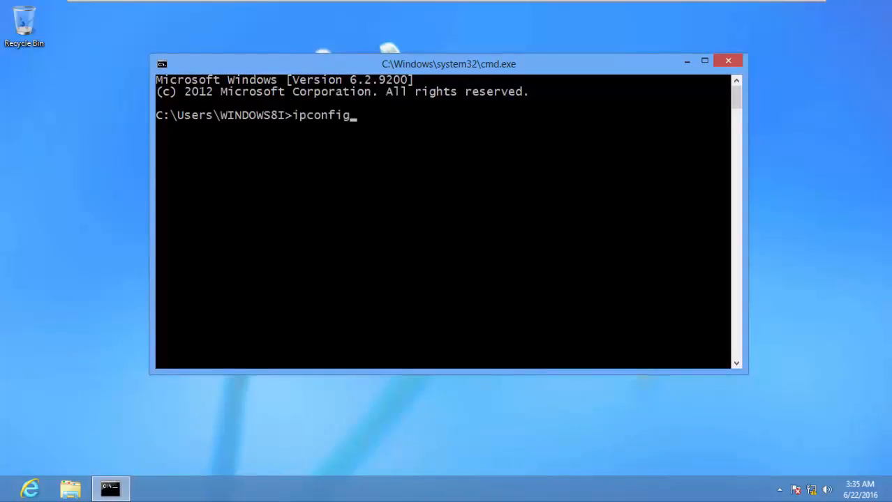
pyautogui.write('/release')
pyautogui.press('Return')
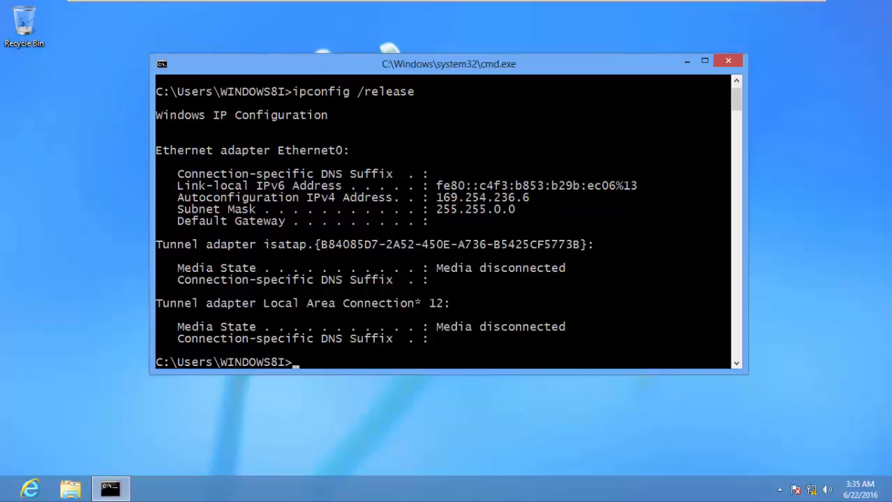
# Step: Request a new address lease for the client with ipconfig /renew
pyautogui.press('Up')
pyautogui.press('BackSpace')
pyautogui.press('BackSpace')
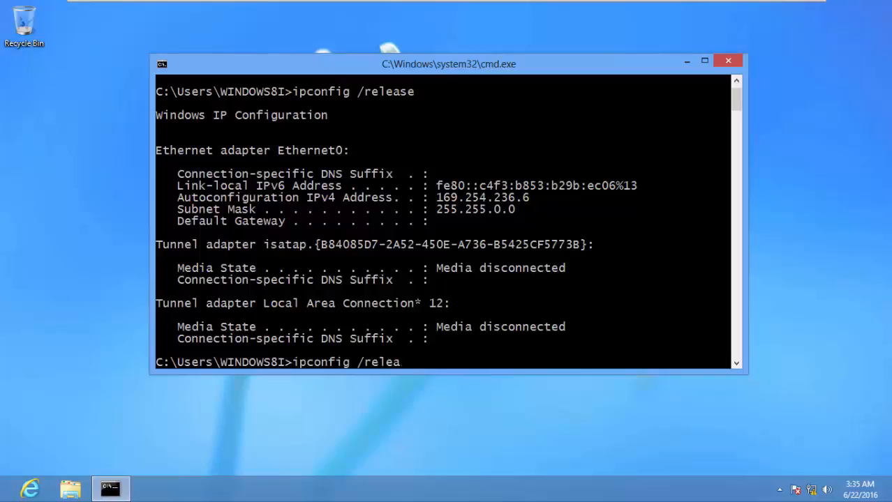
pyautogui.press('BackSpace')
pyautogui.press('BackSpace')
pyautogui.press('BackSpace')
pyautogui.write('new')
pyautogui.press('Return')
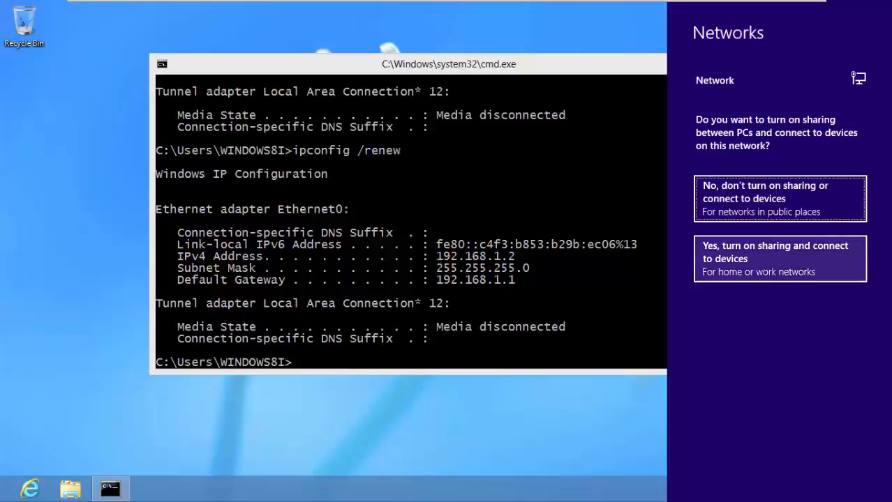
# Step: Decline sharing and device connections on the new network, and mark the client's IPv4 address in the ipconfig /renew output
pyautogui.click(780, 198)
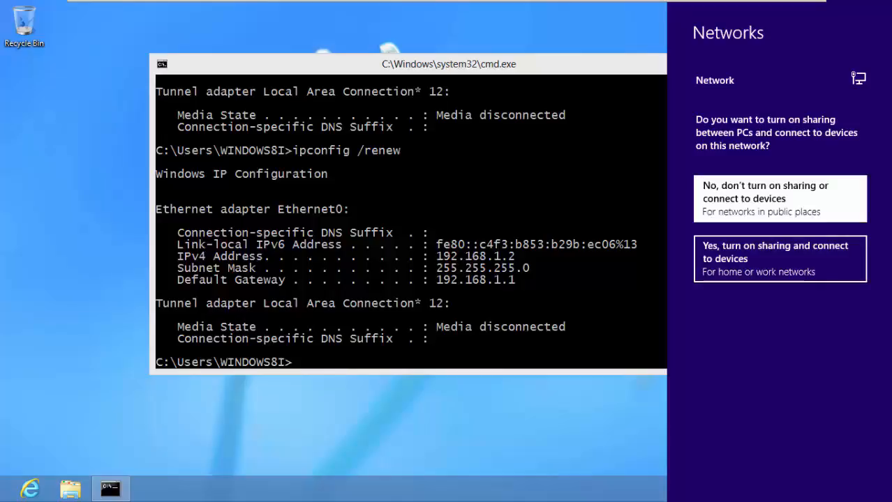
pyautogui.rightClick(470, 252)
pyautogui.click(490, 258)
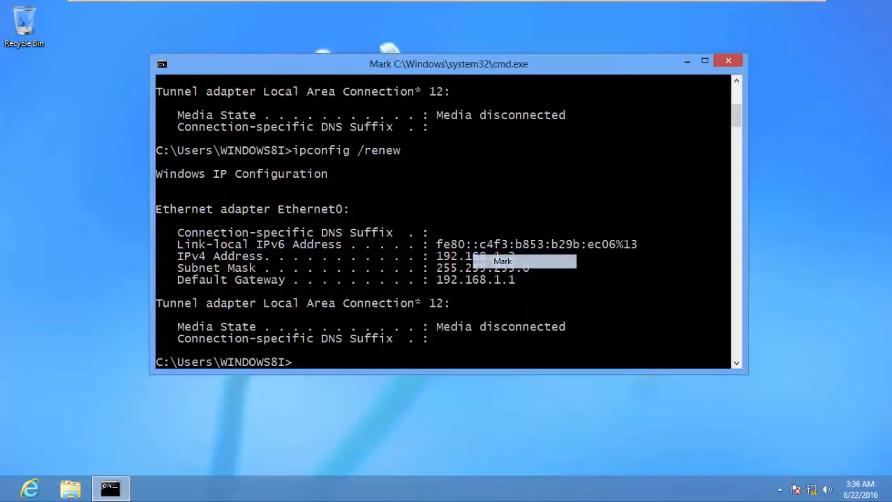
pyautogui.moveTo(529, 256); pyautogui.dragTo(436, 257)
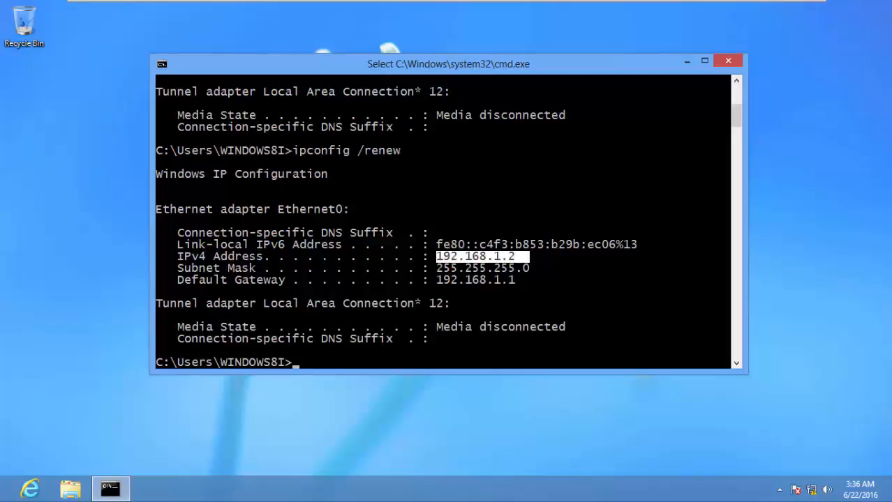
pyautogui.moveTo(436, 257)
pyautogui.mouseDown()
pyautogui.moveTo(465, 257)
pyautogui.moveTo(436, 256)
pyautogui.mouseUp()
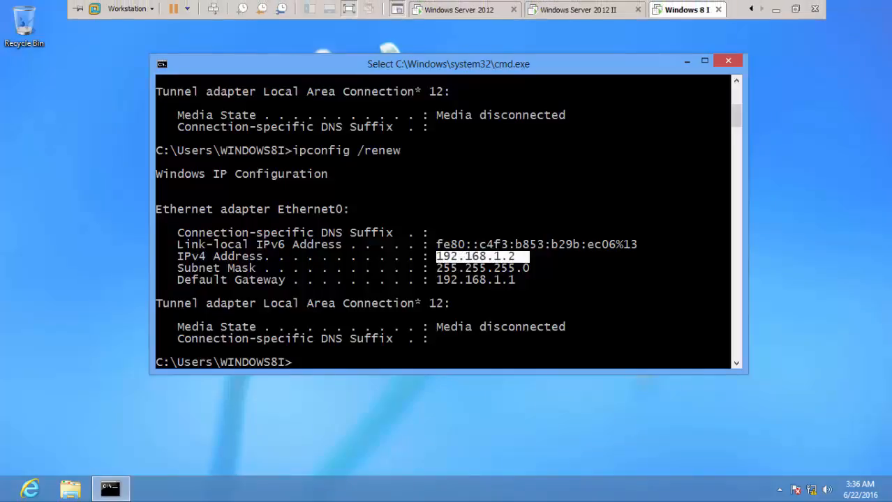
pyautogui.click(775, 8)
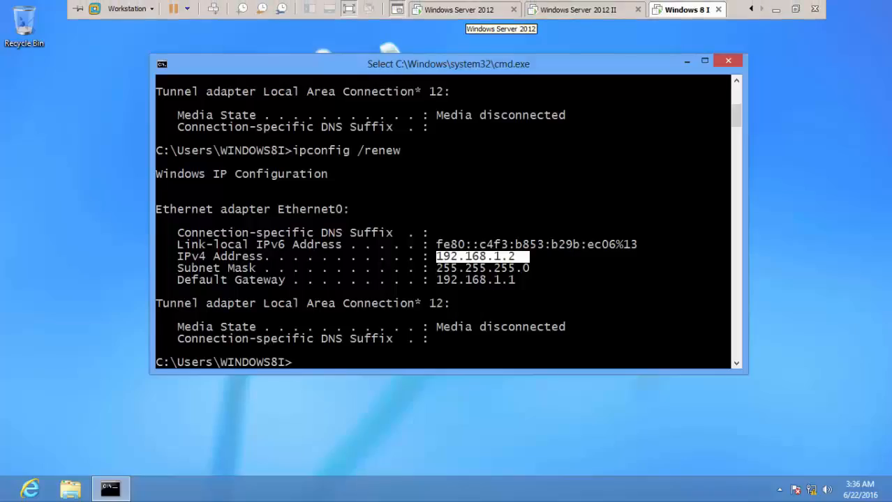
# Step: Switch to the Windows Server 2012 virtual machine, open the DHCP console maximized, and expand the dhcpsrv1 server
pyautogui.click(464, 9)
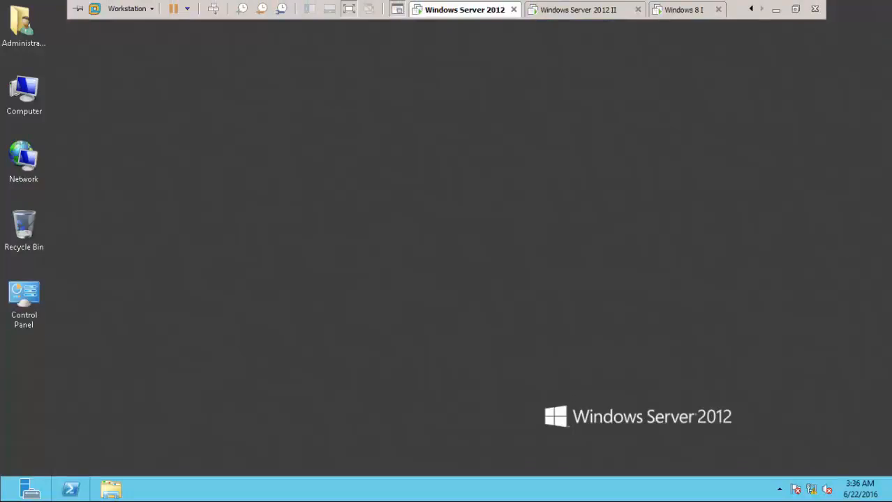
pyautogui.click(4, 498)
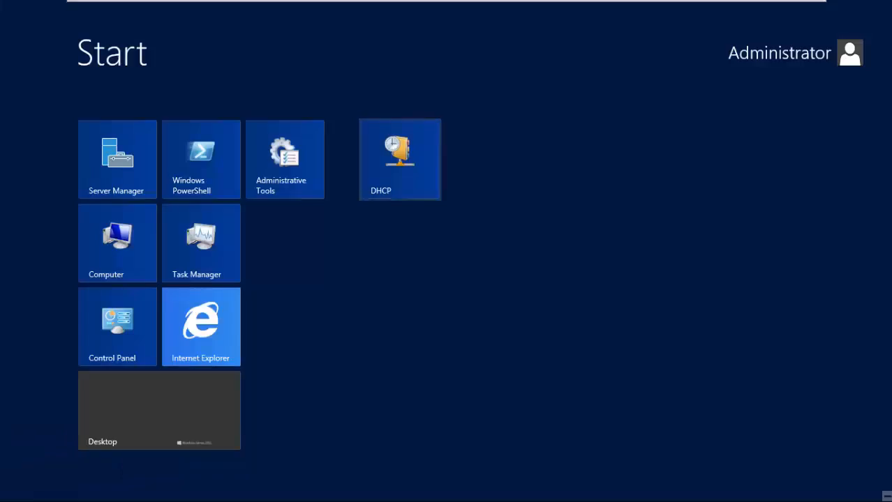
pyautogui.click(399, 159)
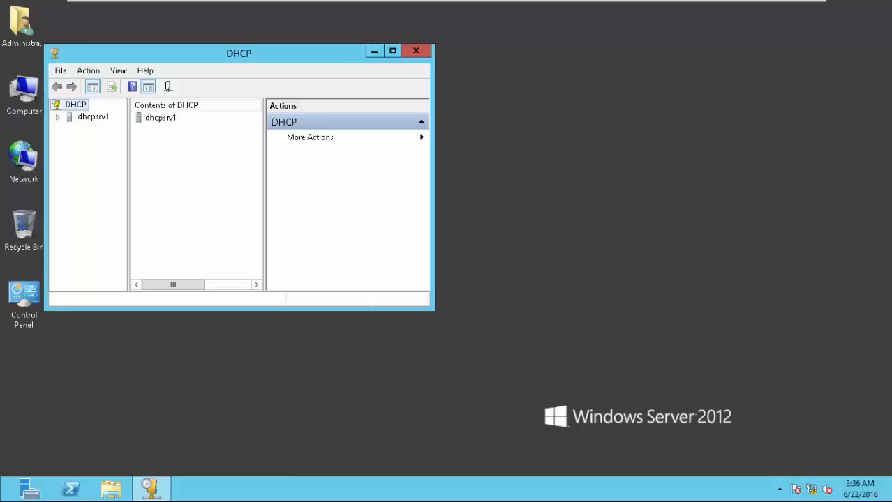
pyautogui.click(392, 51)
pyautogui.moveTo(80, 209); pyautogui.dragTo(116, 209)
pyautogui.click(9, 69)
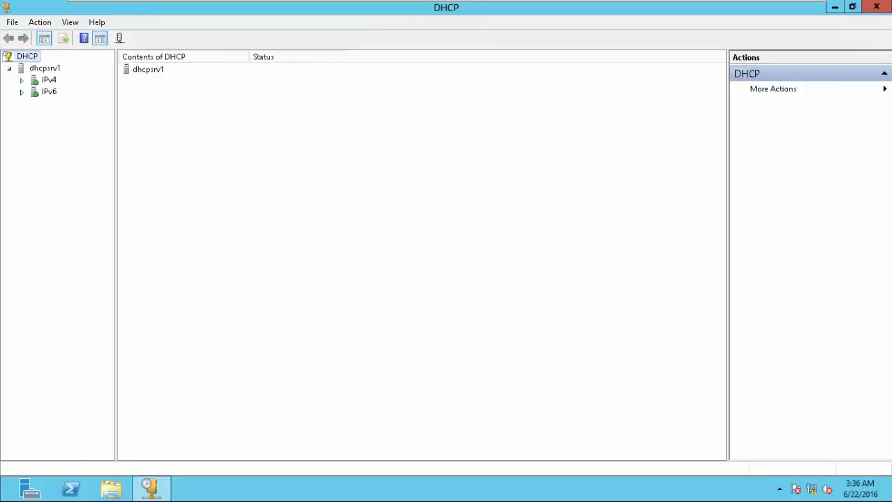
# Step: Check the Windows 8 client's entry in the address leases of IPv4 Scope 2, and close the DHCP console
pyautogui.click(21, 80)
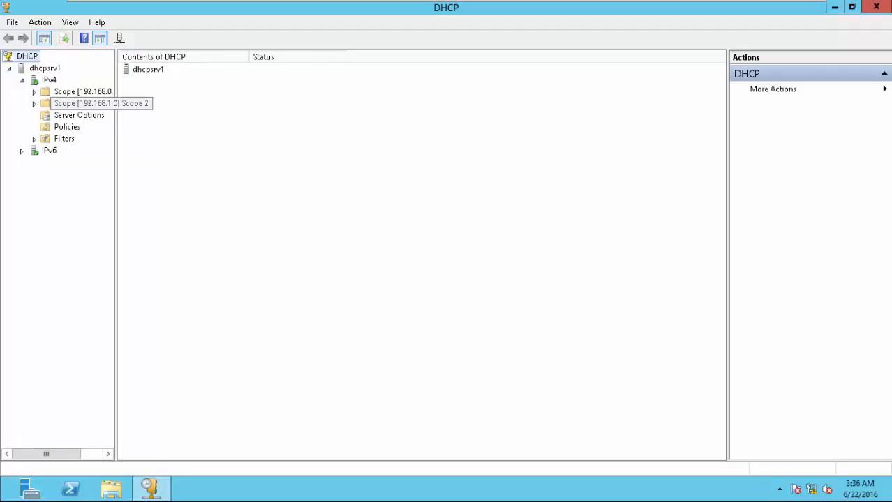
pyautogui.click(34, 104)
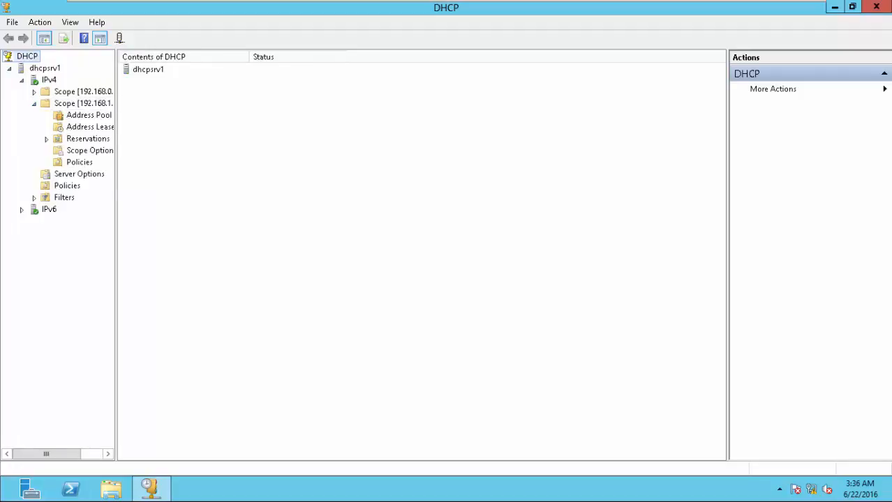
pyautogui.moveTo(116, 251); pyautogui.dragTo(158, 251)
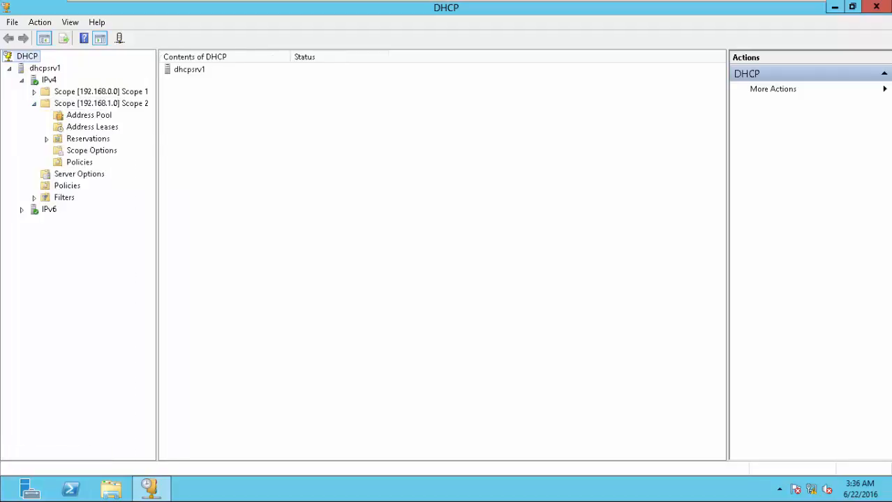
pyautogui.click(92, 127)
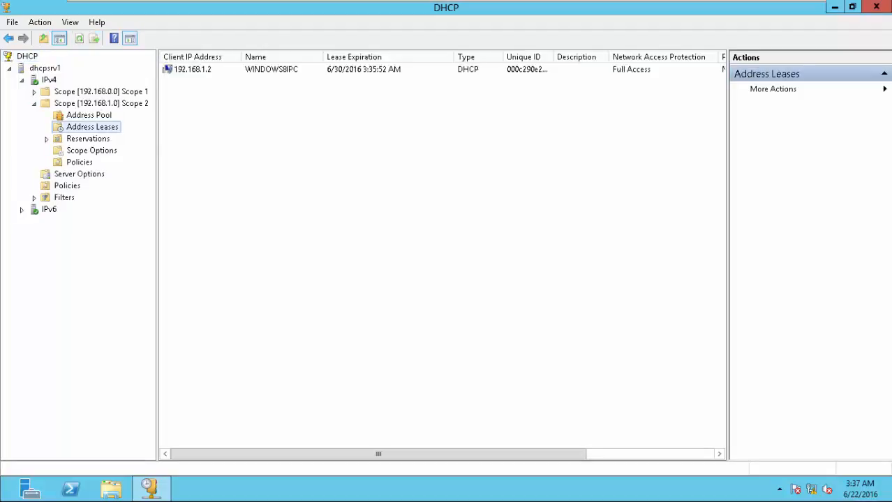
pyautogui.click(192, 70)
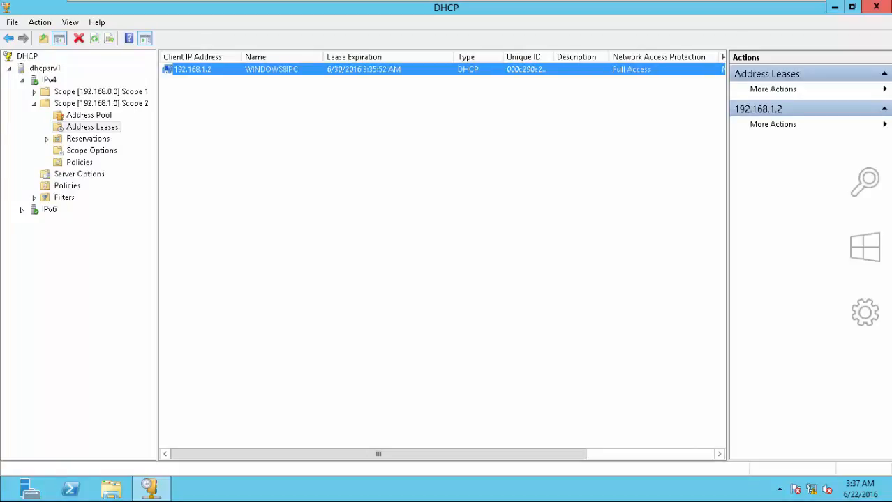
pyautogui.click(876, 6)
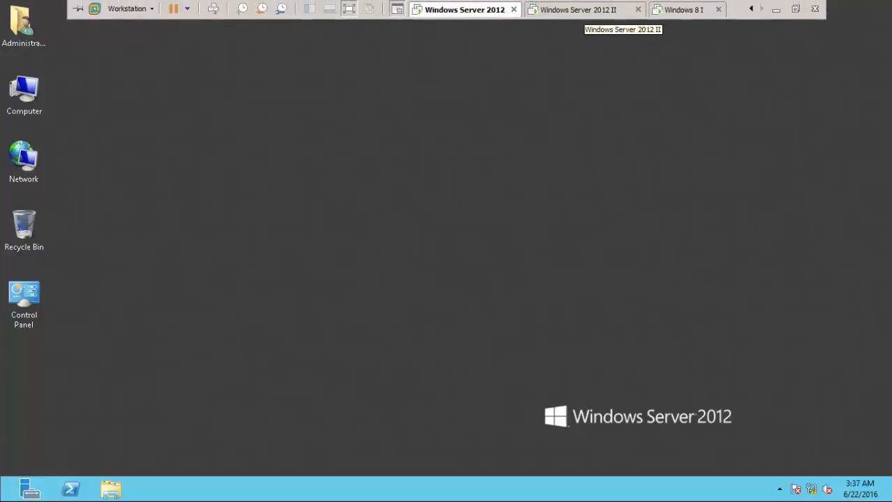
# Step: Check the NIC2 request and reply counters of the DHCP Relay Agent on Windows Server 2012 II, and close Routing and Remote Access
pyautogui.click(578, 10)
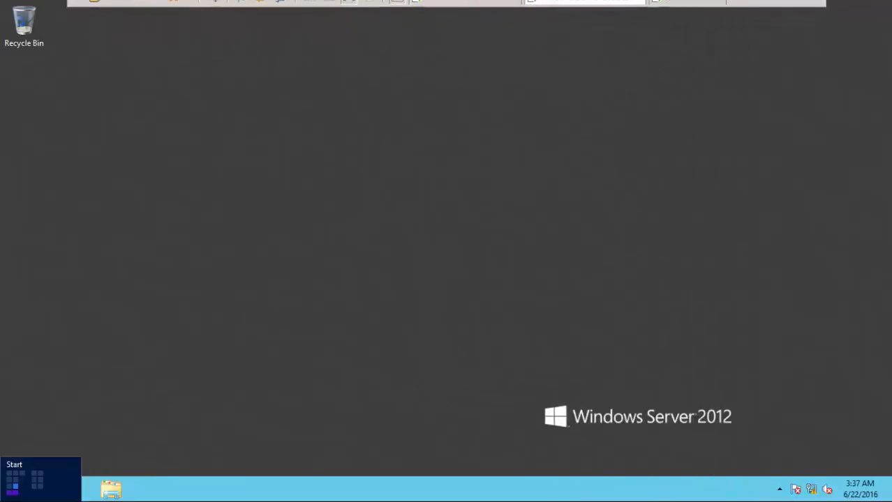
pyautogui.click(7, 495)
pyautogui.click(399, 328)
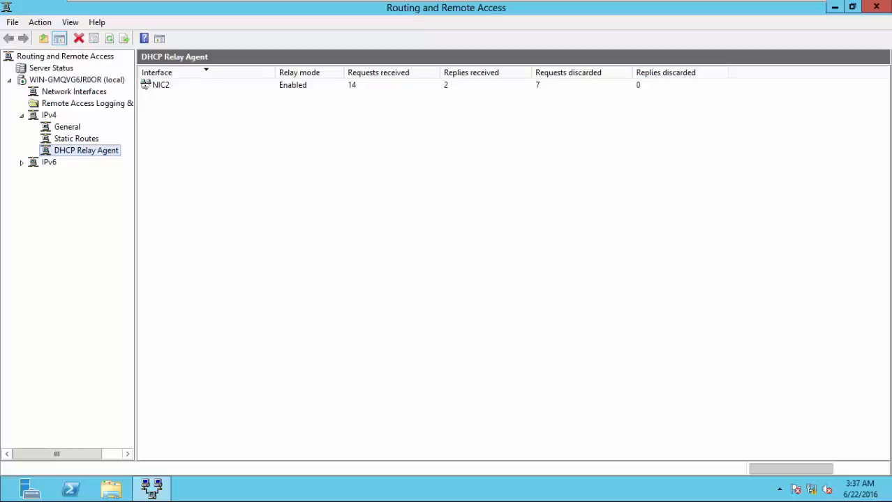
pyautogui.click(161, 85)
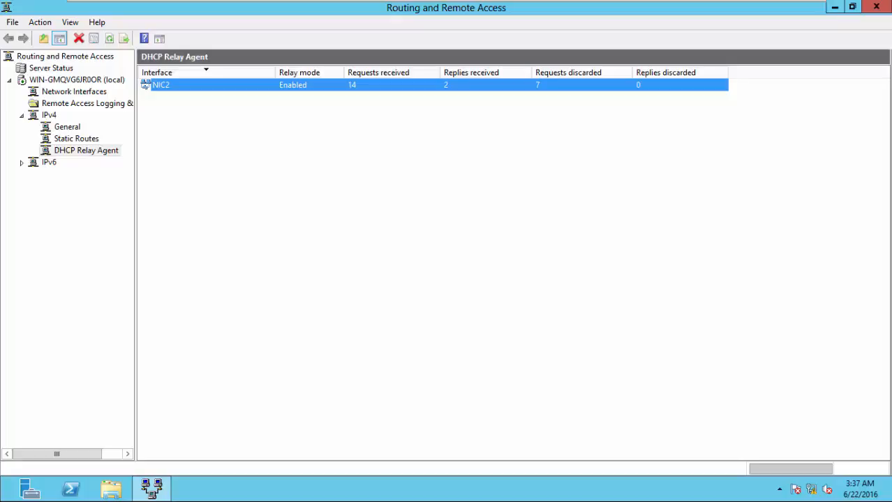
pyautogui.click(558, 174)
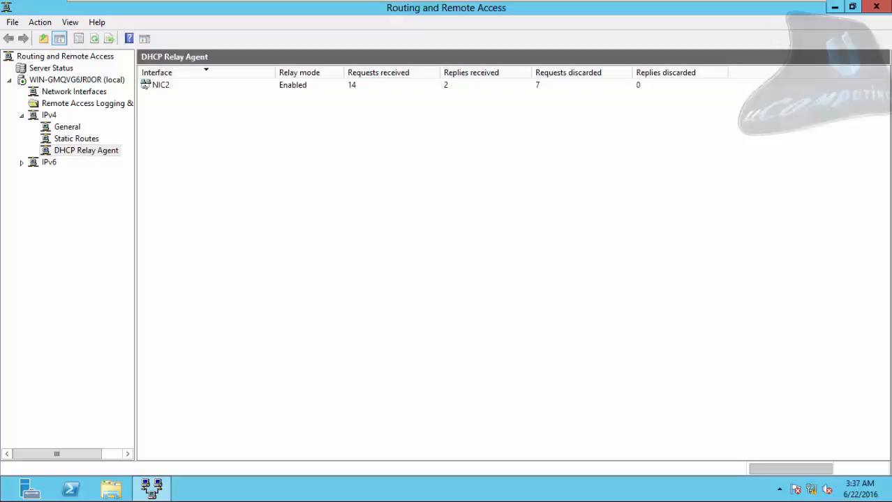
pyautogui.moveTo(891, 501)
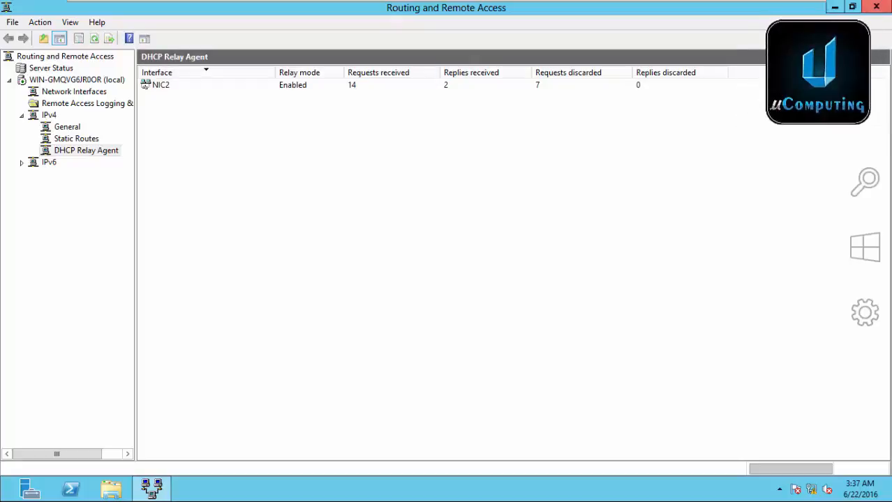
pyautogui.click(877, 6)
pyautogui.moveTo(531, 0)
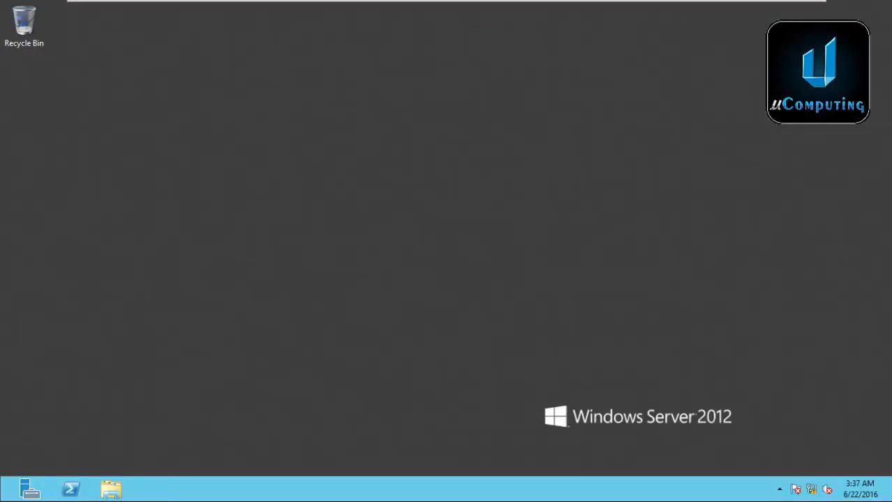
pyautogui.moveTo(776, 1)
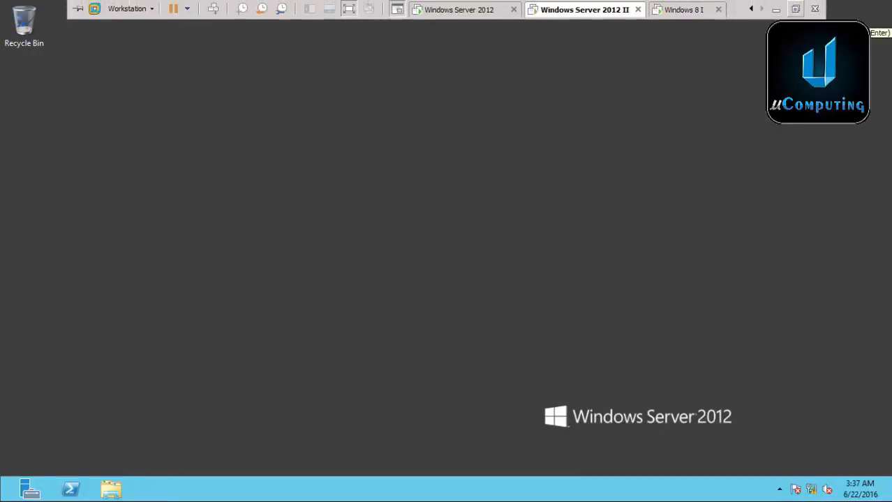